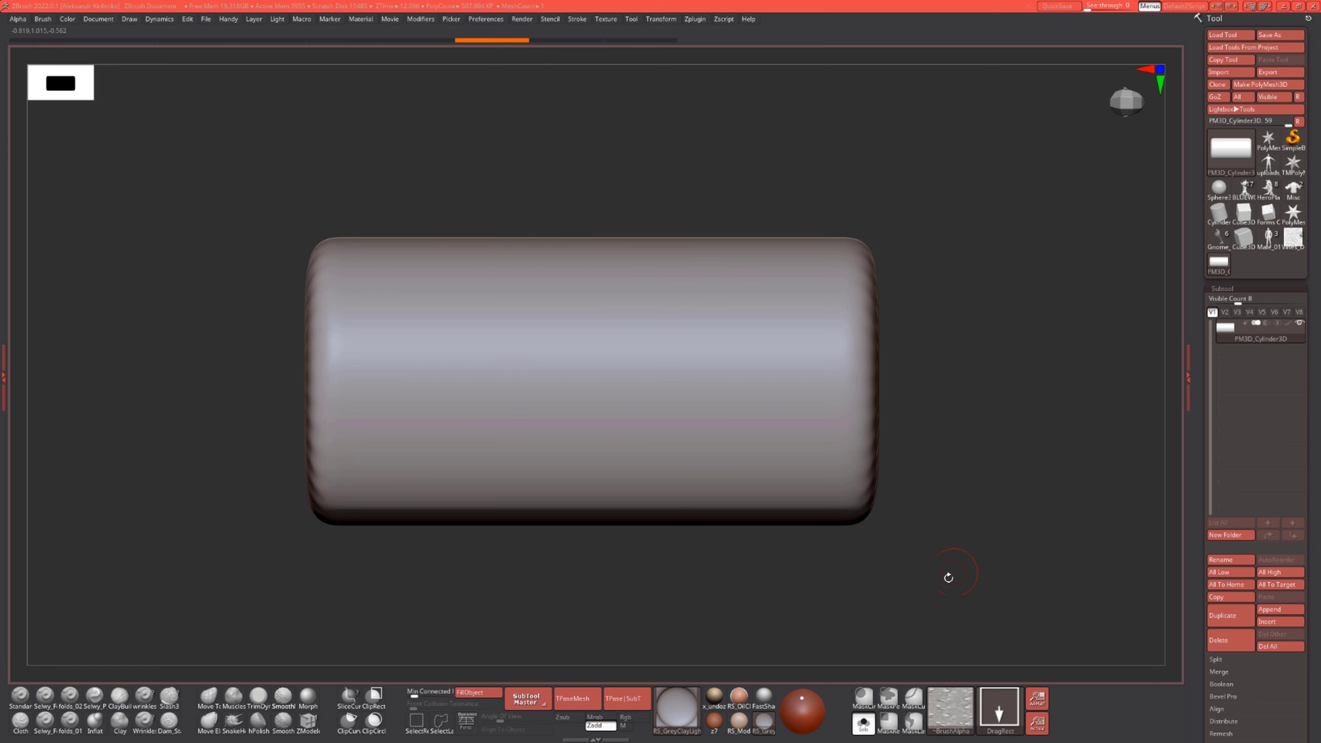
pyautogui.moveTo(961, 575); pyautogui.dragTo(999, 467)
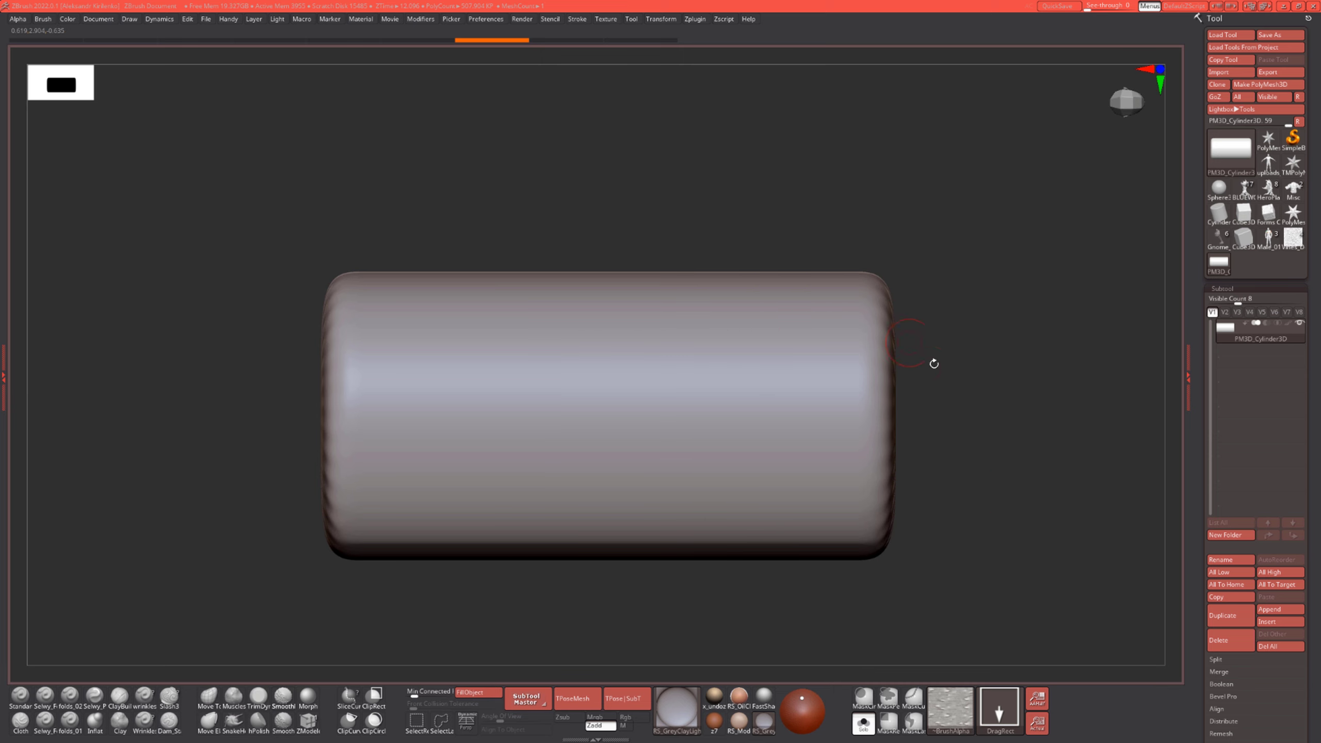
pyautogui.keyDown('alt'); pyautogui.moveTo(983, 363); pyautogui.dragTo(998, 358); pyautogui.keyUp('alt')
pyautogui.keyDown('alt'); pyautogui.moveTo(474, 615); pyautogui.dragTo(449, 616); pyautogui.keyUp('alt')
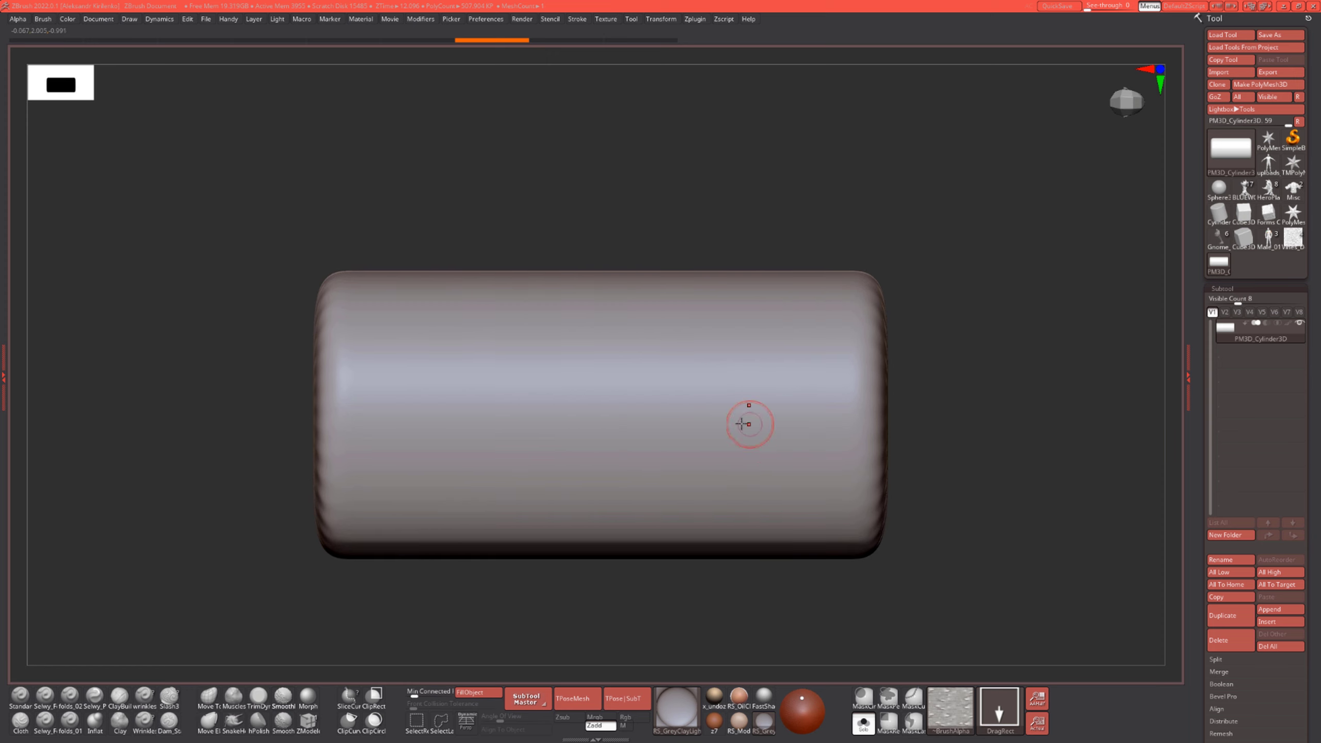
pyautogui.keyDown('alt'); pyautogui.moveTo(1019, 408); pyautogui.dragTo(951, 407); pyautogui.keyUp('alt')
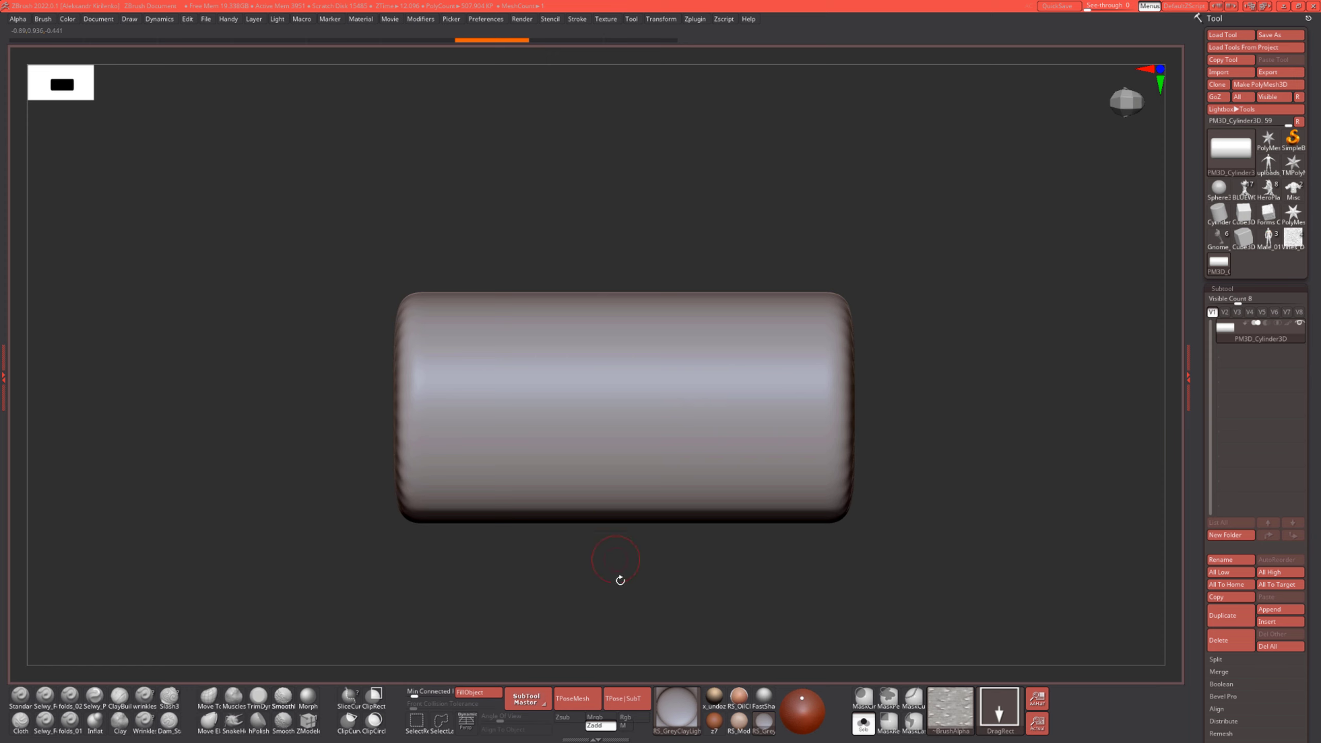
pyautogui.keyDown('alt'); pyautogui.moveTo(620, 580); pyautogui.dragTo(670, 593); pyautogui.keyUp('alt')
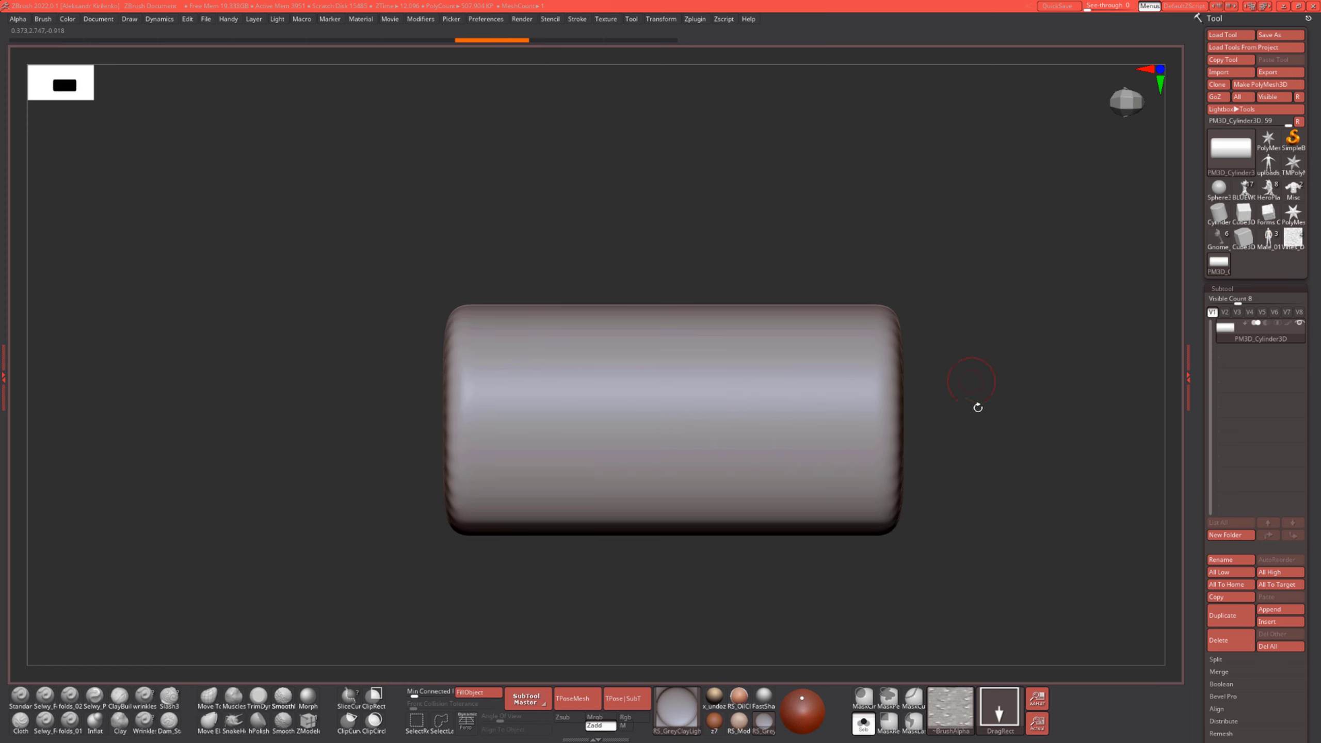
pyautogui.keyDown('alt'); pyautogui.moveTo(980, 467); pyautogui.dragTo(939, 461); pyautogui.keyUp('alt')
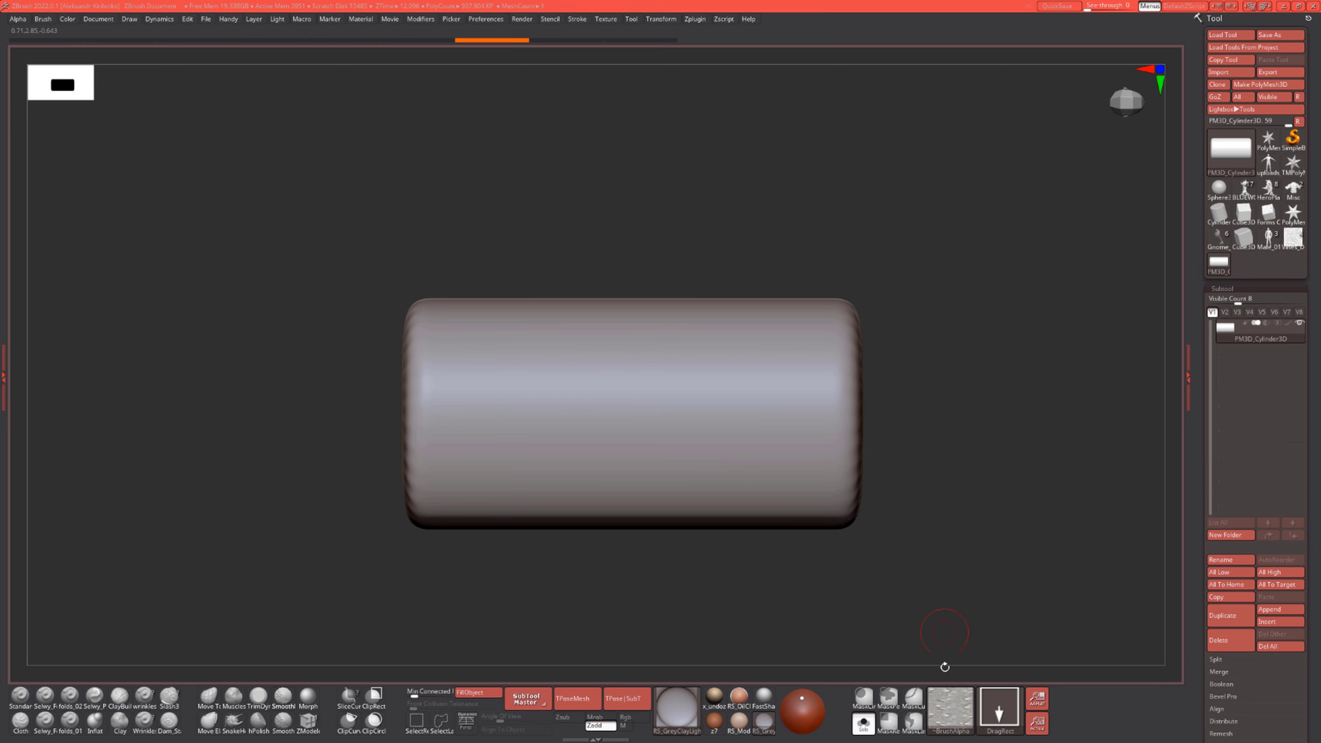
# Try stamping the textured brush alpha with DragRect so its grain runs lengthwise along the cylinder
pyautogui.moveTo(955, 711)
pyautogui.moveTo(580, 396)
pyautogui.mouseDown()
pyautogui.moveTo(737, 458)
pyautogui.moveTo(625, 553)
pyautogui.moveTo(579, 614)
pyautogui.moveTo(690, 578)
pyautogui.moveTo(1033, 311)
pyautogui.moveTo(991, 410)
pyautogui.moveTo(958, 345)
pyautogui.mouseUp()
pyautogui.keyDown('alt'); pyautogui.moveTo(817, 315); pyautogui.dragTo(879, 351); pyautogui.keyUp('alt')
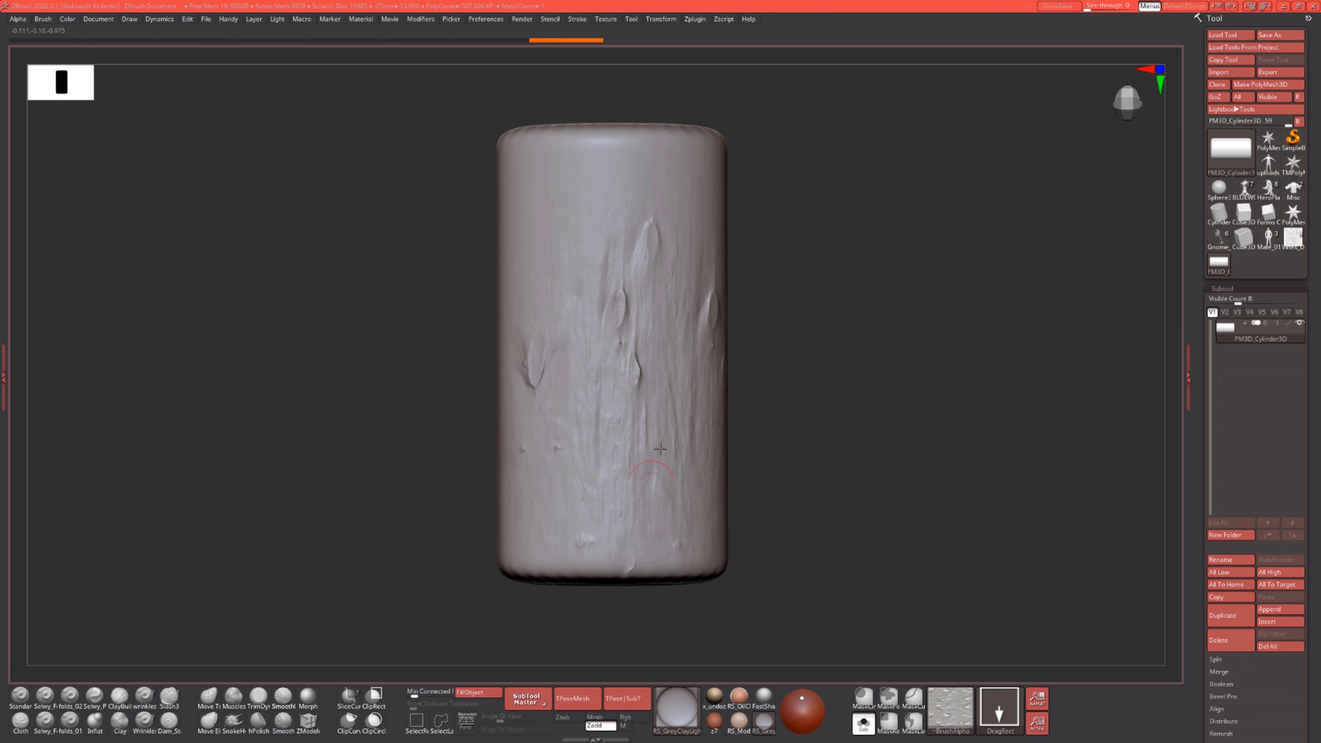
pyautogui.moveTo(813, 399); pyautogui.dragTo(765, 395)
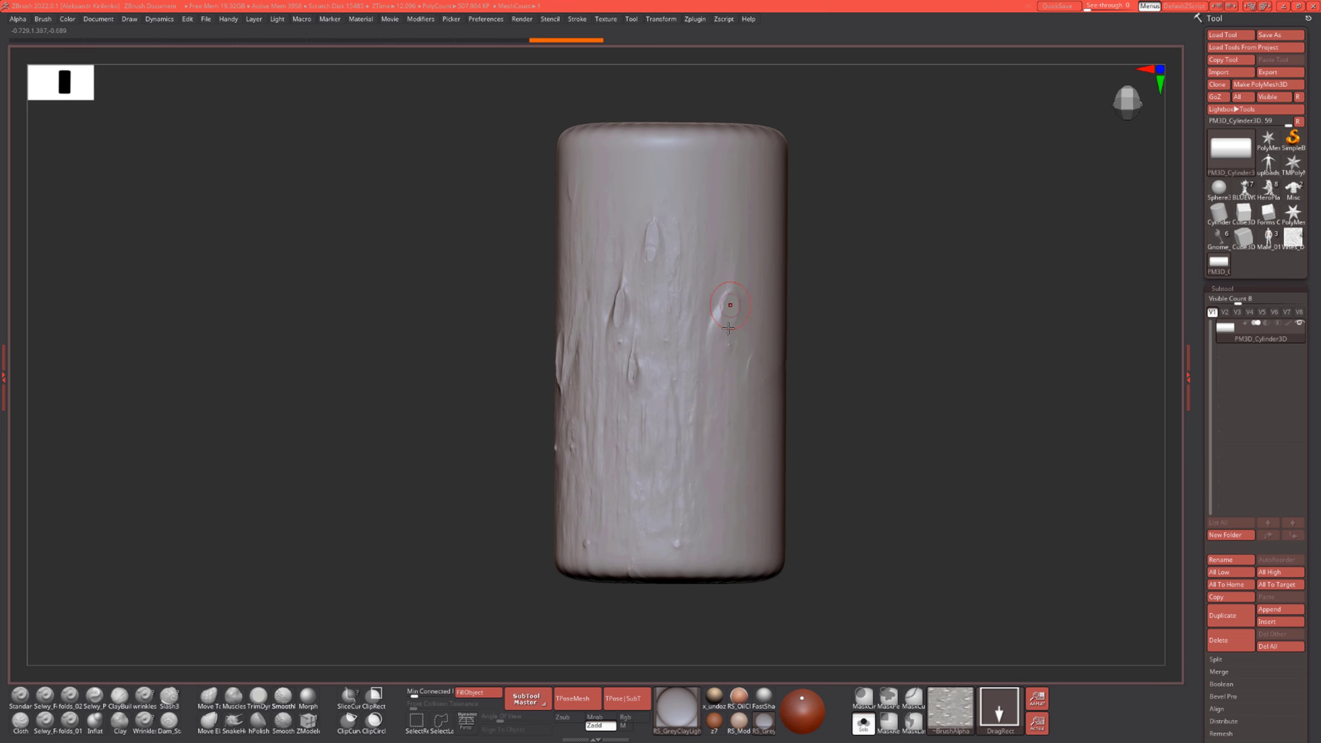
pyautogui.moveTo(867, 318); pyautogui.dragTo(918, 271)
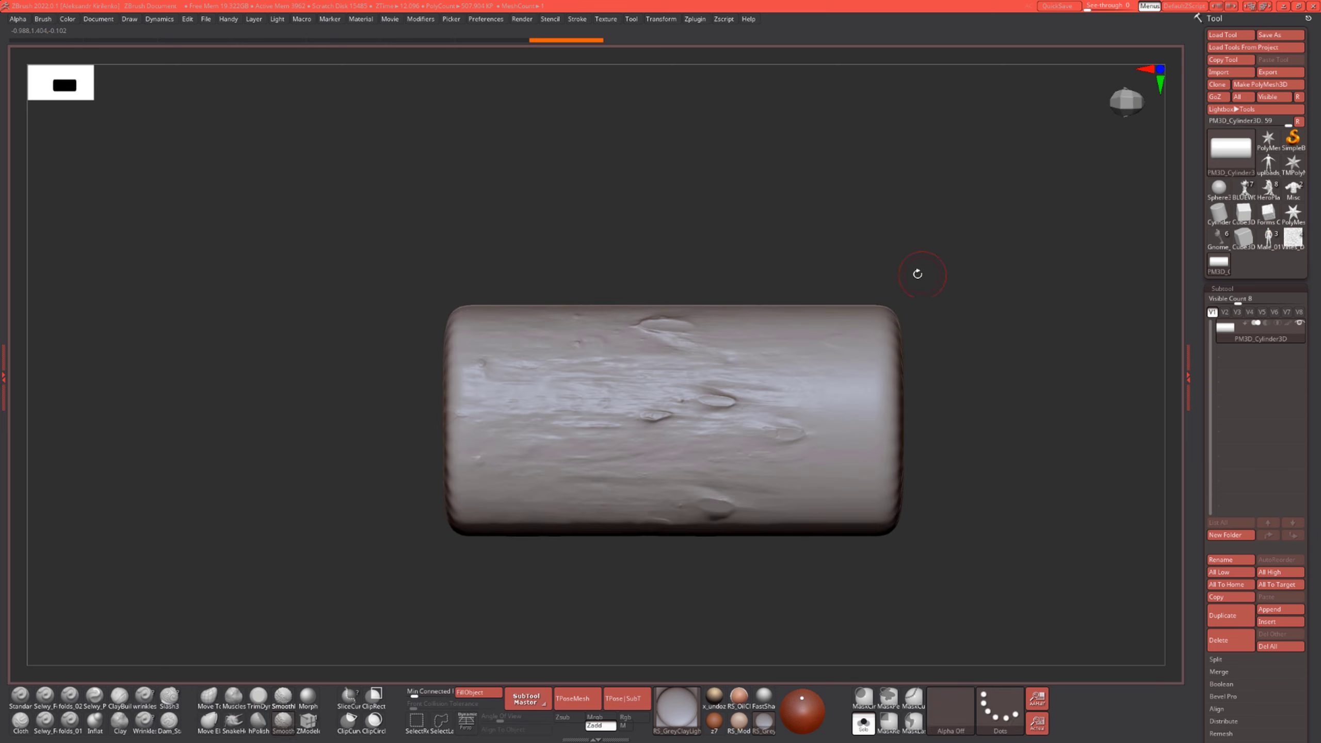
pyautogui.keyDown('alt'); pyautogui.moveTo(563, 597); pyautogui.dragTo(577, 574); pyautogui.keyUp('alt')
pyautogui.moveTo(598, 380)
pyautogui.mouseDown()
pyautogui.moveTo(602, 442)
pyautogui.moveTo(517, 496)
pyautogui.moveTo(528, 448)
pyautogui.mouseUp()
pyautogui.hotkey('ctrl', 'z')
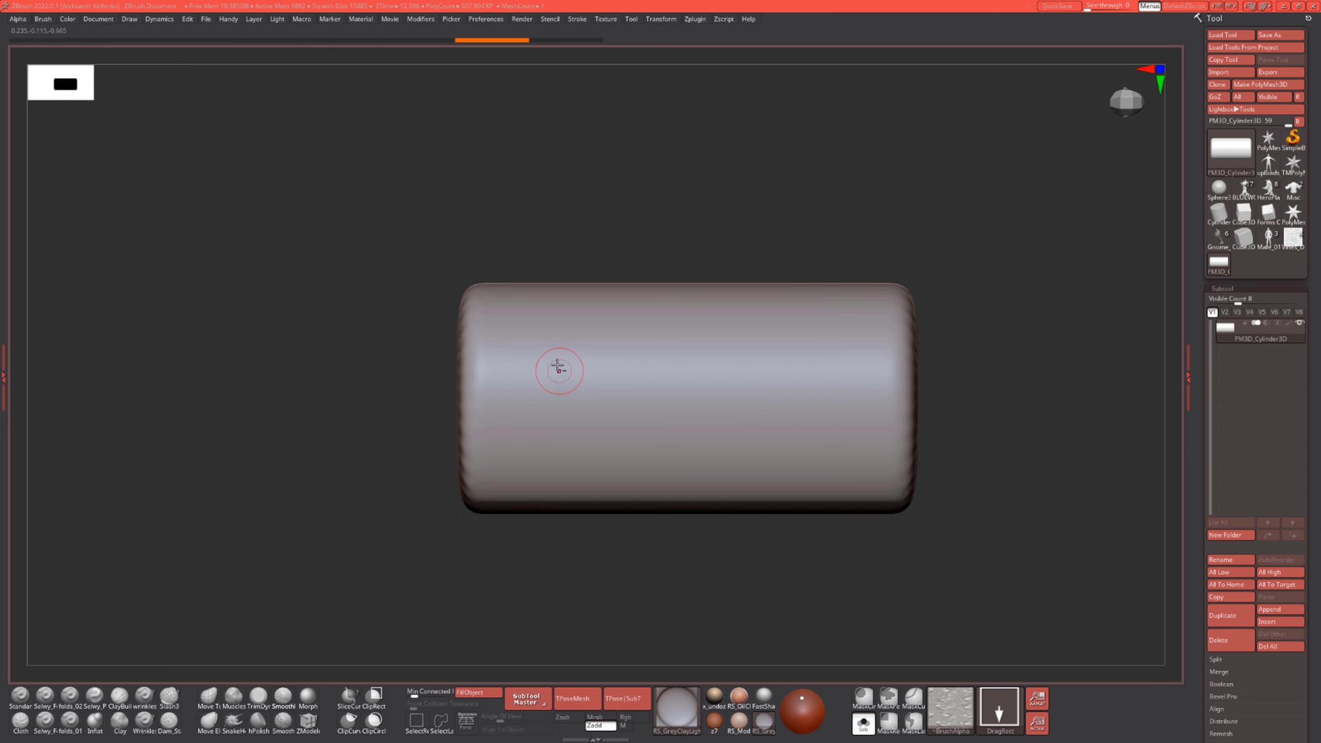
# Stamp the textured alpha over the cylinder with its grain running around the body, redoing the first placement
pyautogui.moveTo(555, 371); pyautogui.dragTo(601, 369)
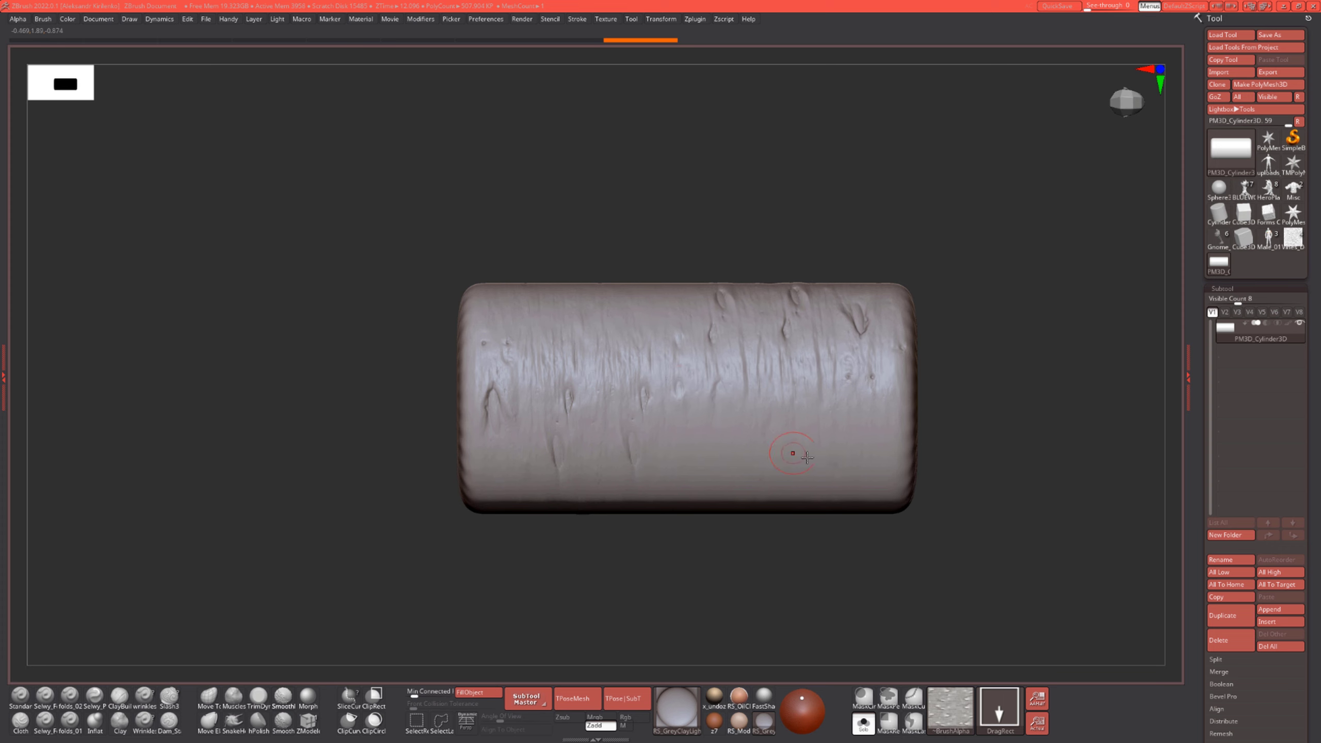
pyautogui.hotkey('ctrl', 'z')
pyautogui.moveTo(796, 475); pyautogui.dragTo(599, 399)
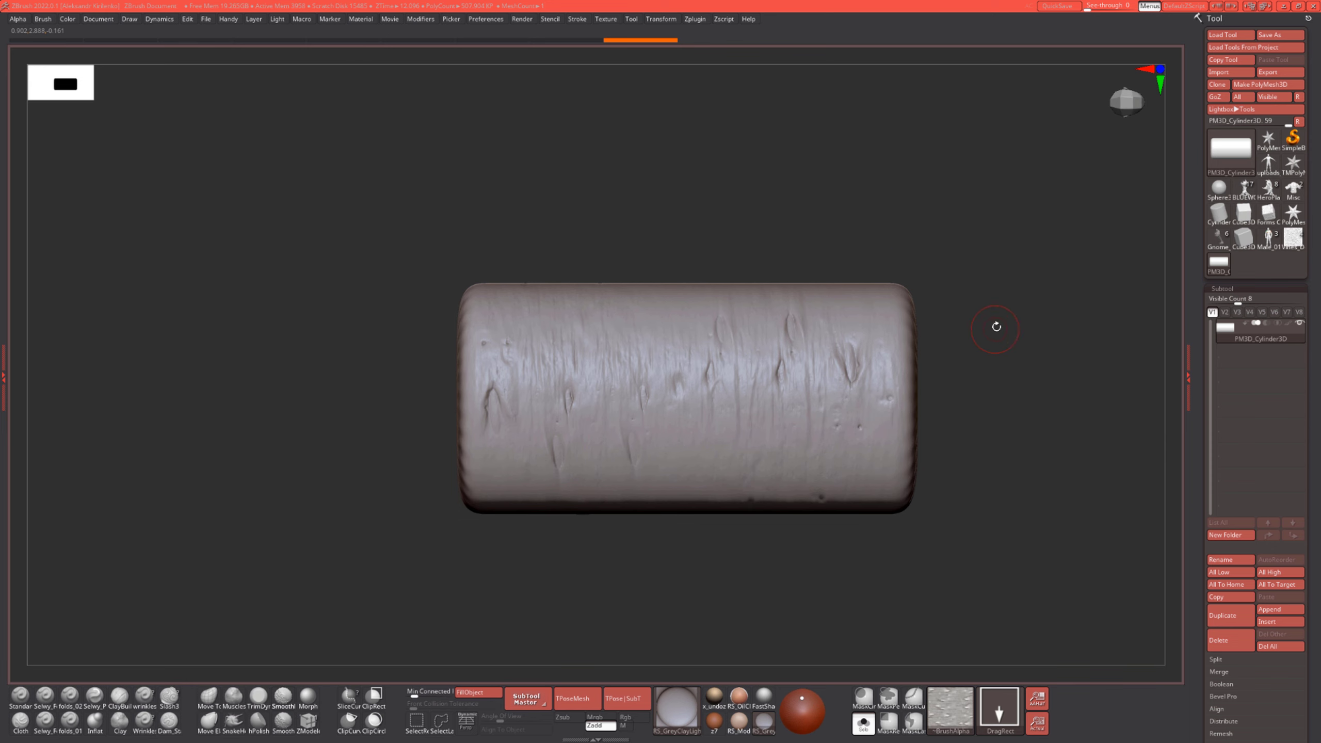
# Examine the stamped wrinkle detail along the cylinder from several distances and angles
pyautogui.keyDown('alt'); pyautogui.moveTo(994, 324); pyautogui.dragTo(941, 301); pyautogui.keyUp('alt')
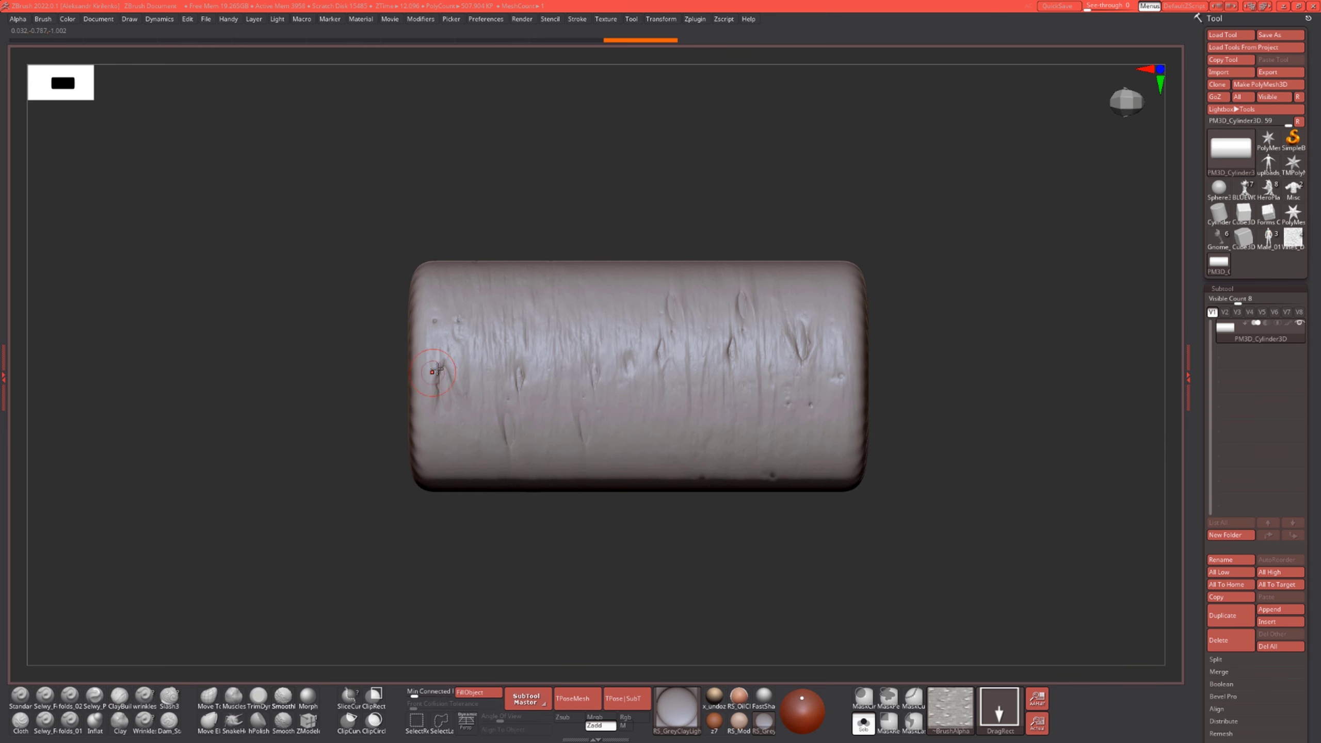
pyautogui.keyDown('alt'); pyautogui.moveTo(970, 248); pyautogui.dragTo(1006, 255); pyautogui.keyUp('alt')
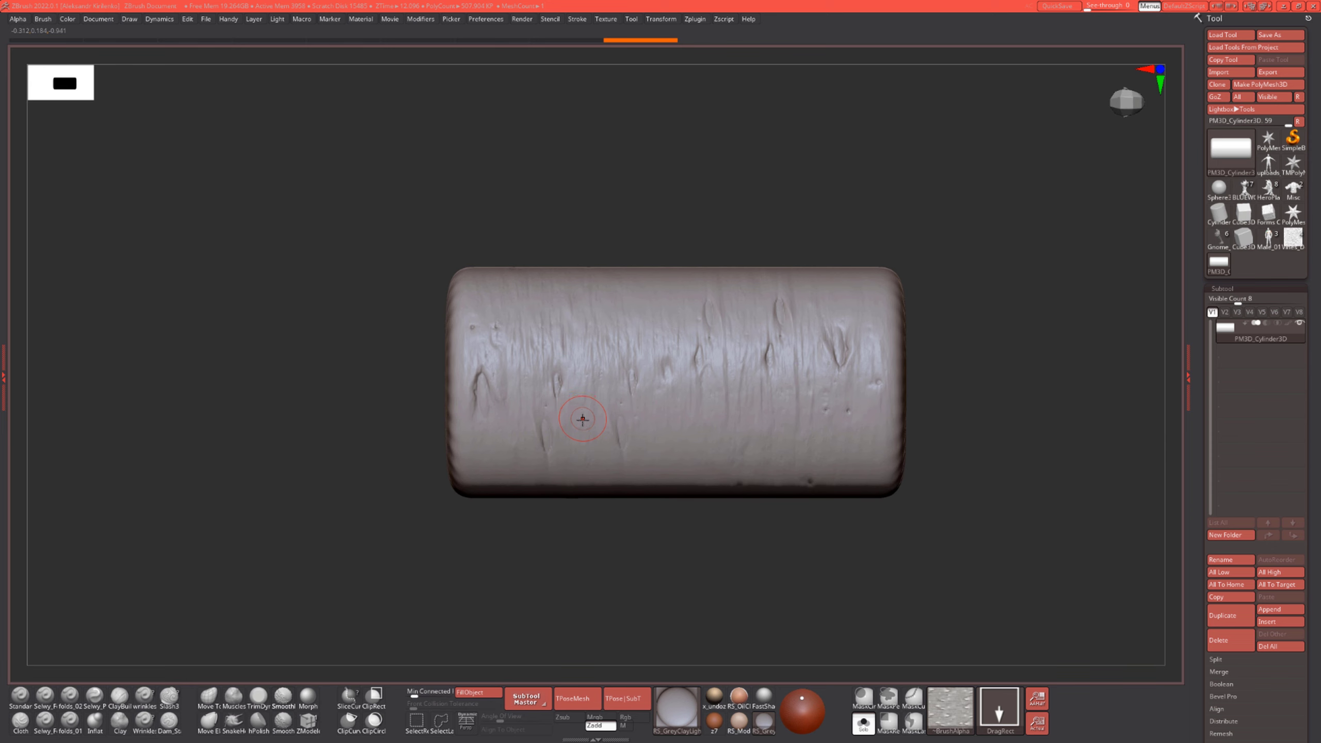
pyautogui.keyDown('alt'); pyautogui.moveTo(551, 542); pyautogui.dragTo(527, 543); pyautogui.keyUp('alt')
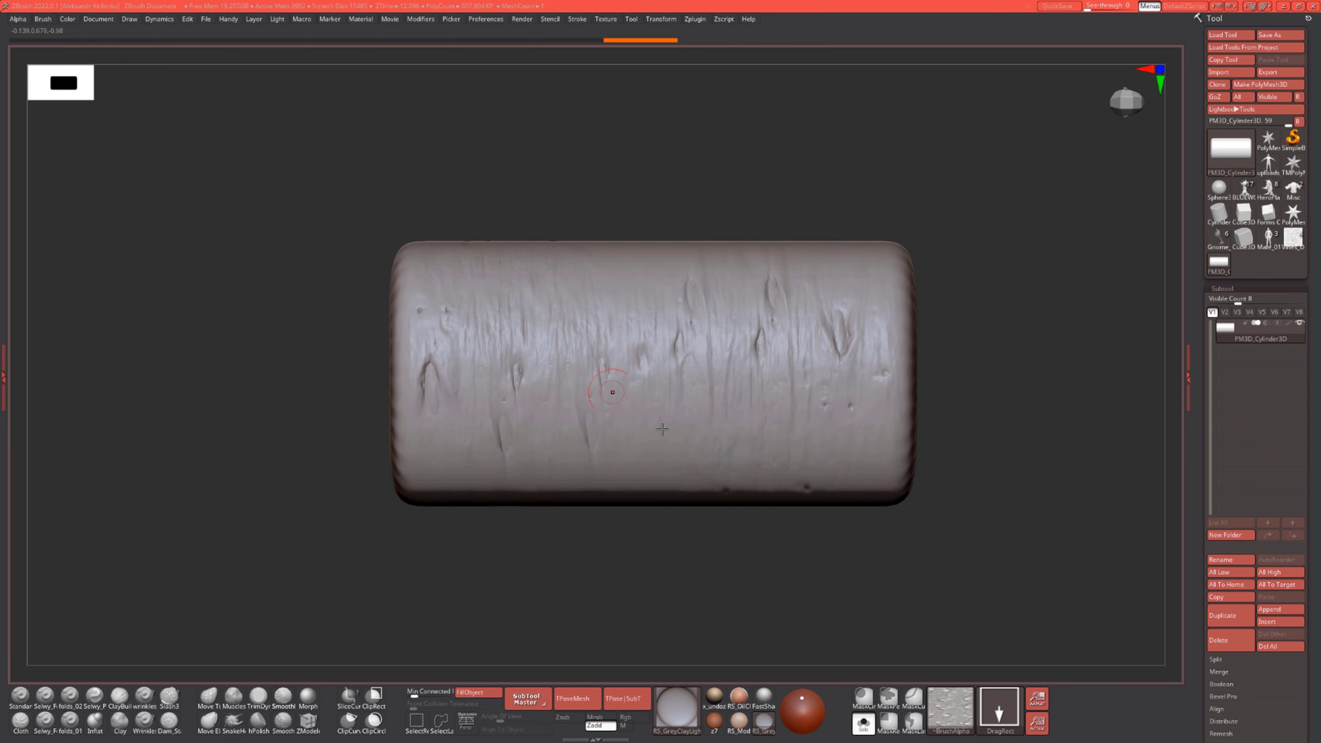
pyautogui.moveTo(959, 716)
pyautogui.keyDown('alt'); pyautogui.moveTo(545, 550); pyautogui.dragTo(521, 507); pyautogui.keyUp('alt')
pyautogui.keyDown('ctrl'); pyautogui.click(502, 529); pyautogui.keyUp('ctrl')
pyautogui.keyDown('ctrl'); pyautogui.click(503, 530); pyautogui.keyUp('ctrl')
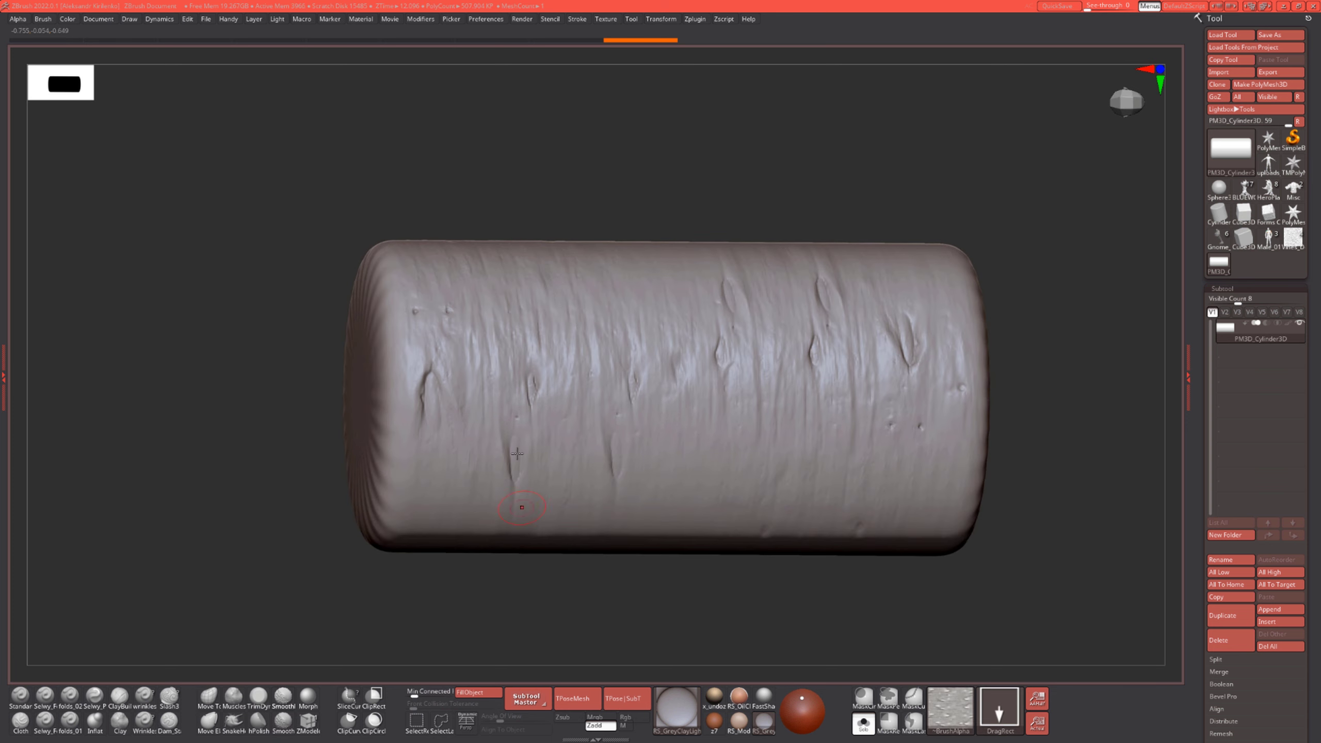
pyautogui.keyDown('alt'); pyautogui.moveTo(620, 196); pyautogui.dragTo(614, 229); pyautogui.keyUp('alt')
pyautogui.moveTo(744, 265)
pyautogui.keyDown('shift'); pyautogui.mouseDown()
pyautogui.moveTo(717, 212)
pyautogui.moveTo(638, 232)
pyautogui.moveTo(661, 237)
pyautogui.moveTo(643, 263)
pyautogui.mouseUp(); pyautogui.keyUp('shift')
pyautogui.hotkey('shift', 'f')
pyautogui.hotkey('shift', 'f')
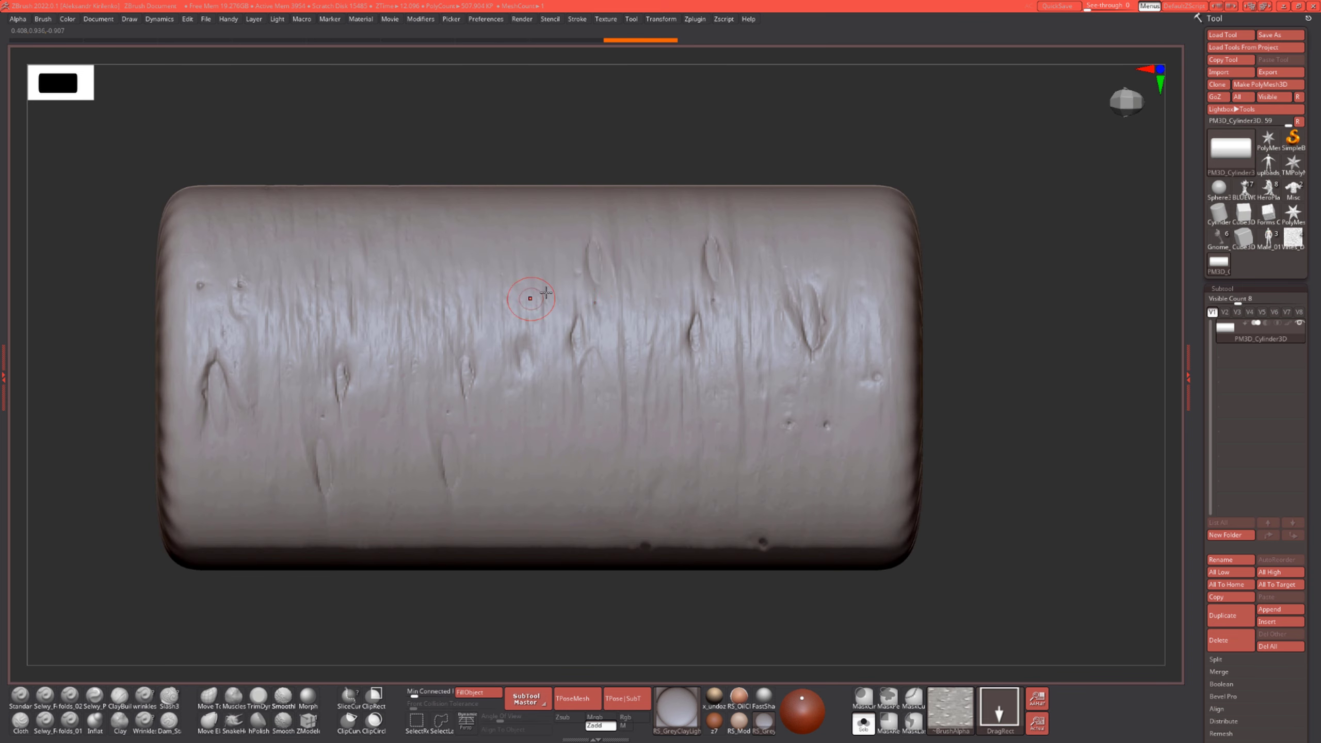
# Try a Standard brush stroke across the wrinkles near the cylinder's centre
pyautogui.press('b')
pyautogui.press('s')
pyautogui.press('t')
pyautogui.keyDown('alt'); pyautogui.moveTo(620, 146); pyautogui.dragTo(696, 144); pyautogui.keyUp('alt')
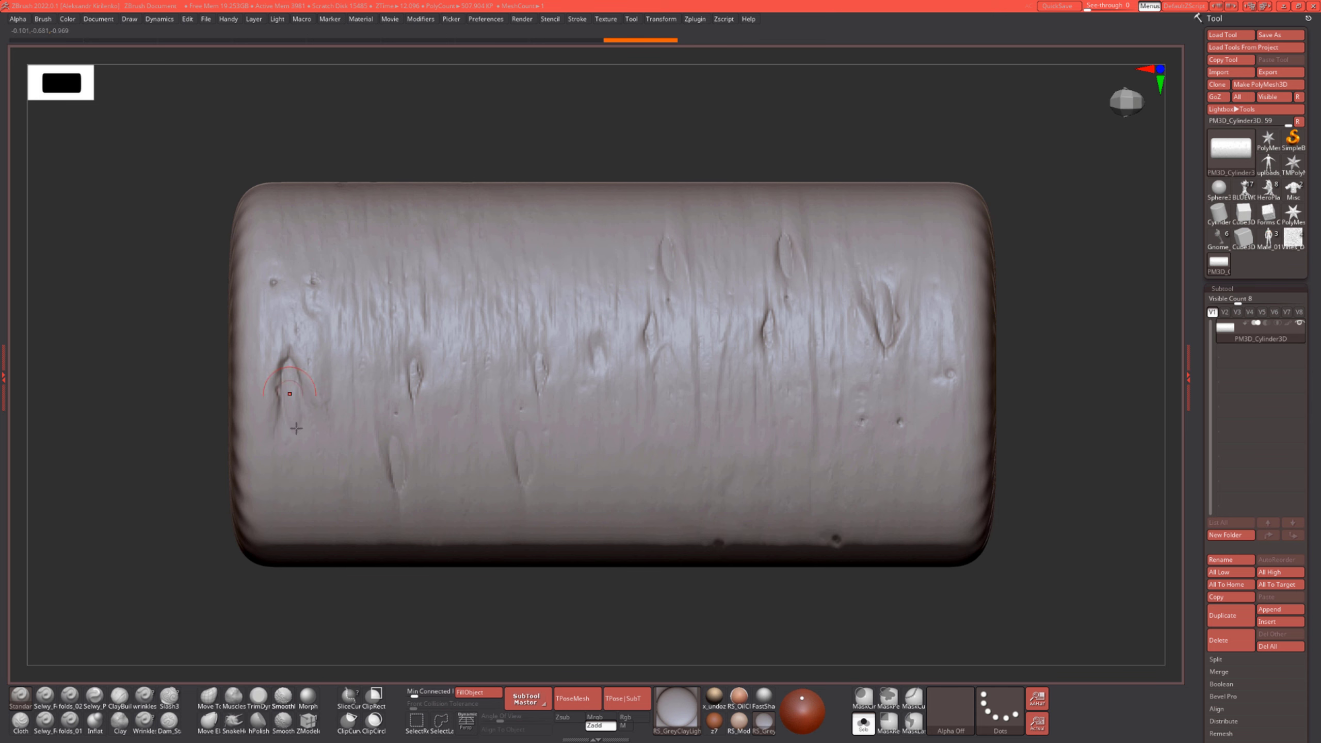
pyautogui.keyDown('alt'); pyautogui.moveTo(493, 613); pyautogui.dragTo(536, 564); pyautogui.keyUp('alt')
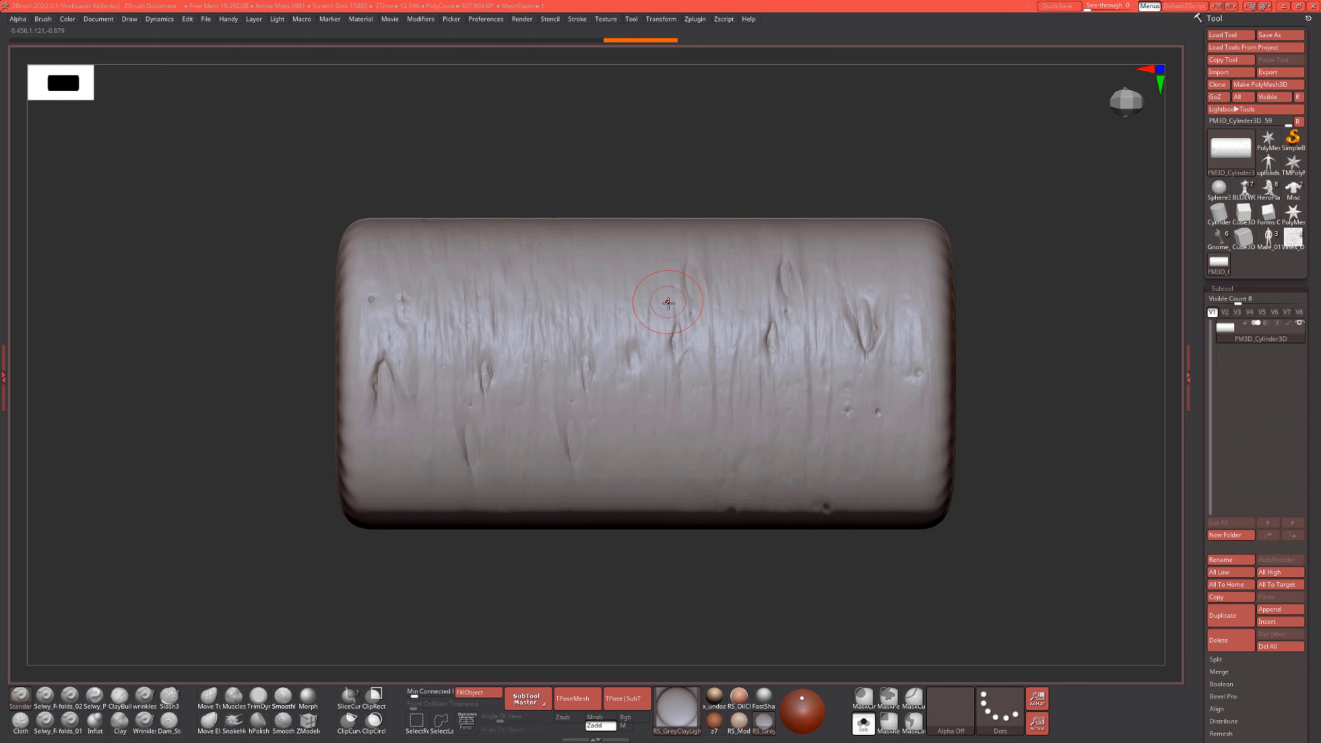
pyautogui.moveTo(662, 362); pyautogui.dragTo(668, 313)
pyautogui.hotkey('ctrl', 'z')
pyautogui.hotkey('ctrl', 'z')
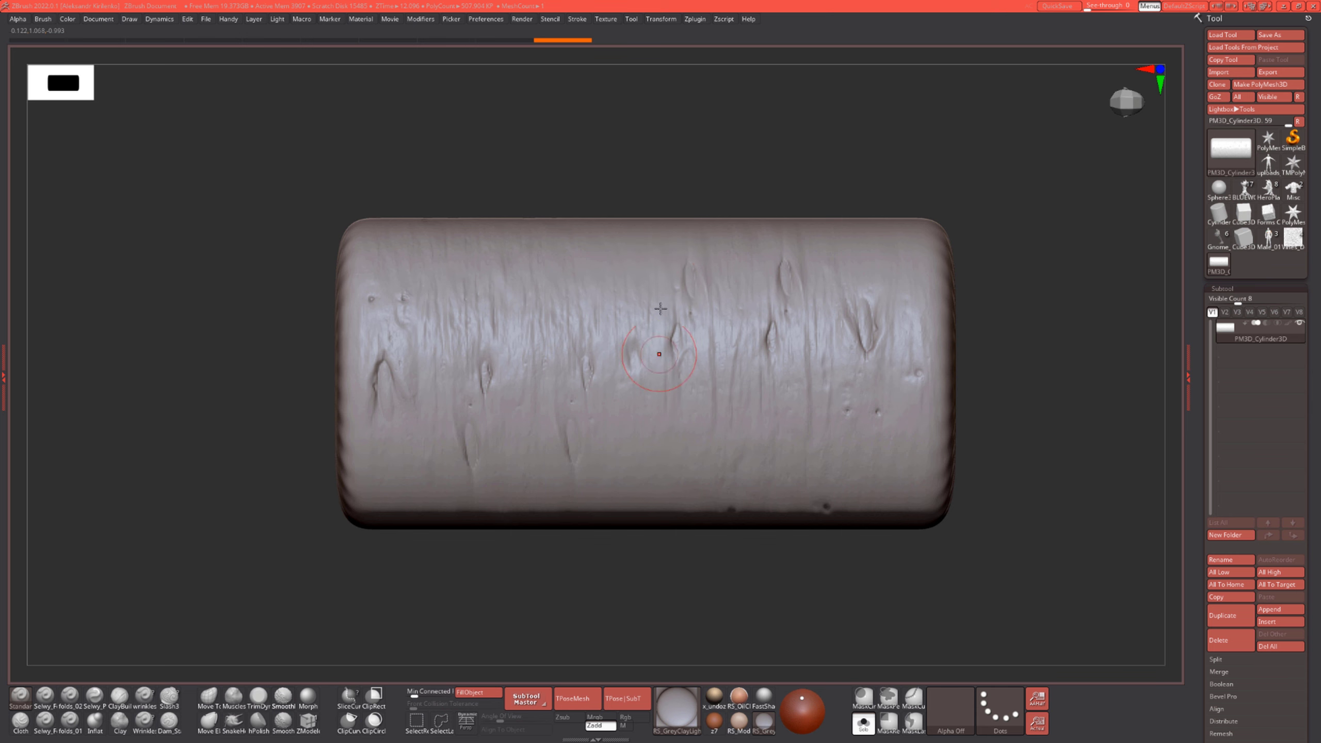
# Build up the surface around the wrinkles at the cylinder's centre with the Clay brush, extending strokes towards the underside
pyautogui.moveTo(668, 572); pyautogui.dragTo(690, 404)
pyautogui.moveTo(690, 399); pyautogui.dragTo(690, 392)
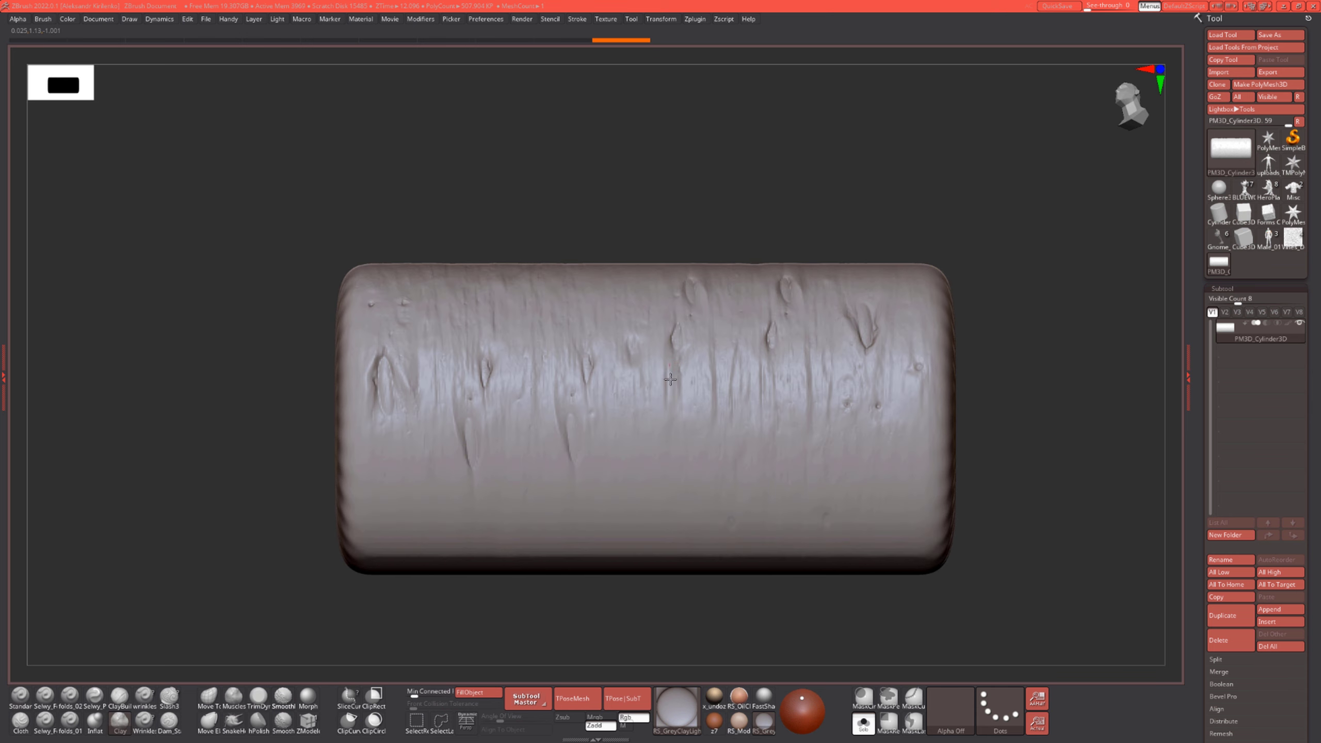
pyautogui.moveTo(796, 249); pyautogui.dragTo(748, 171)
pyautogui.hotkey('ctrl', 'z')
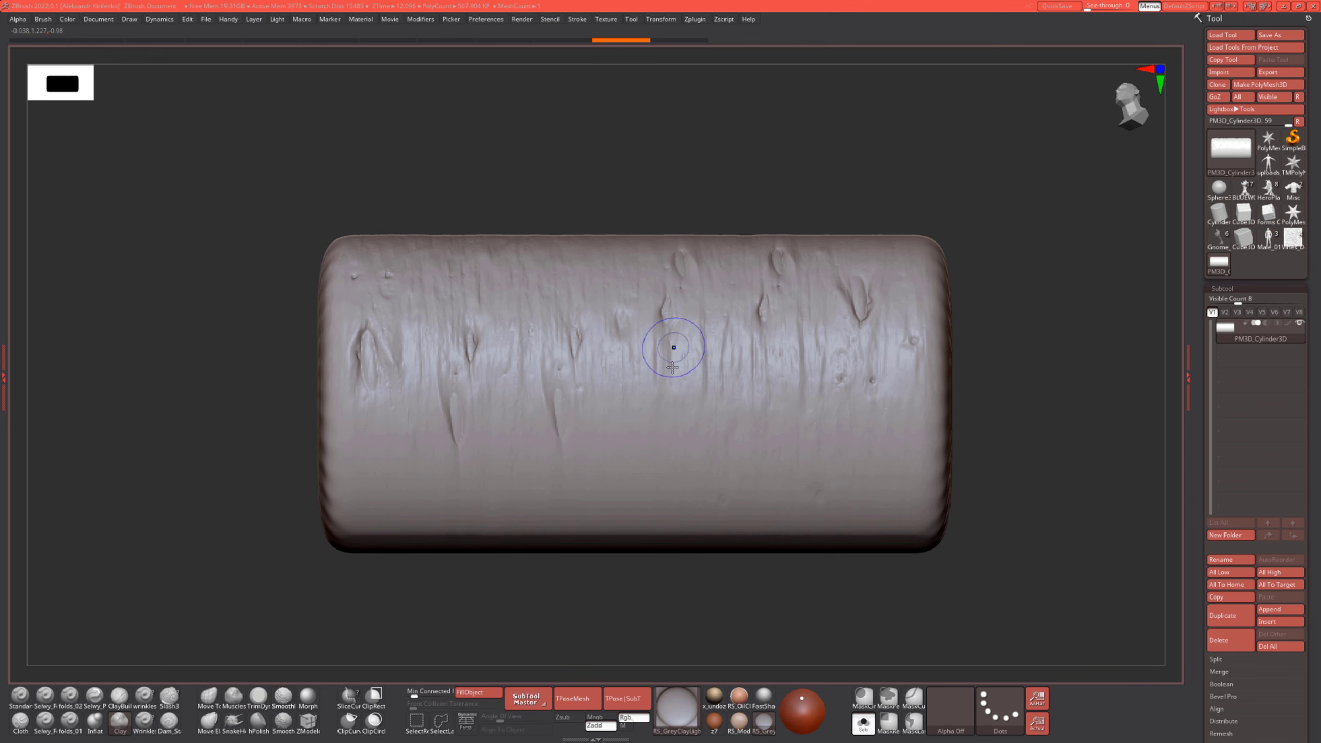
pyautogui.moveTo(654, 332); pyautogui.dragTo(647, 322)
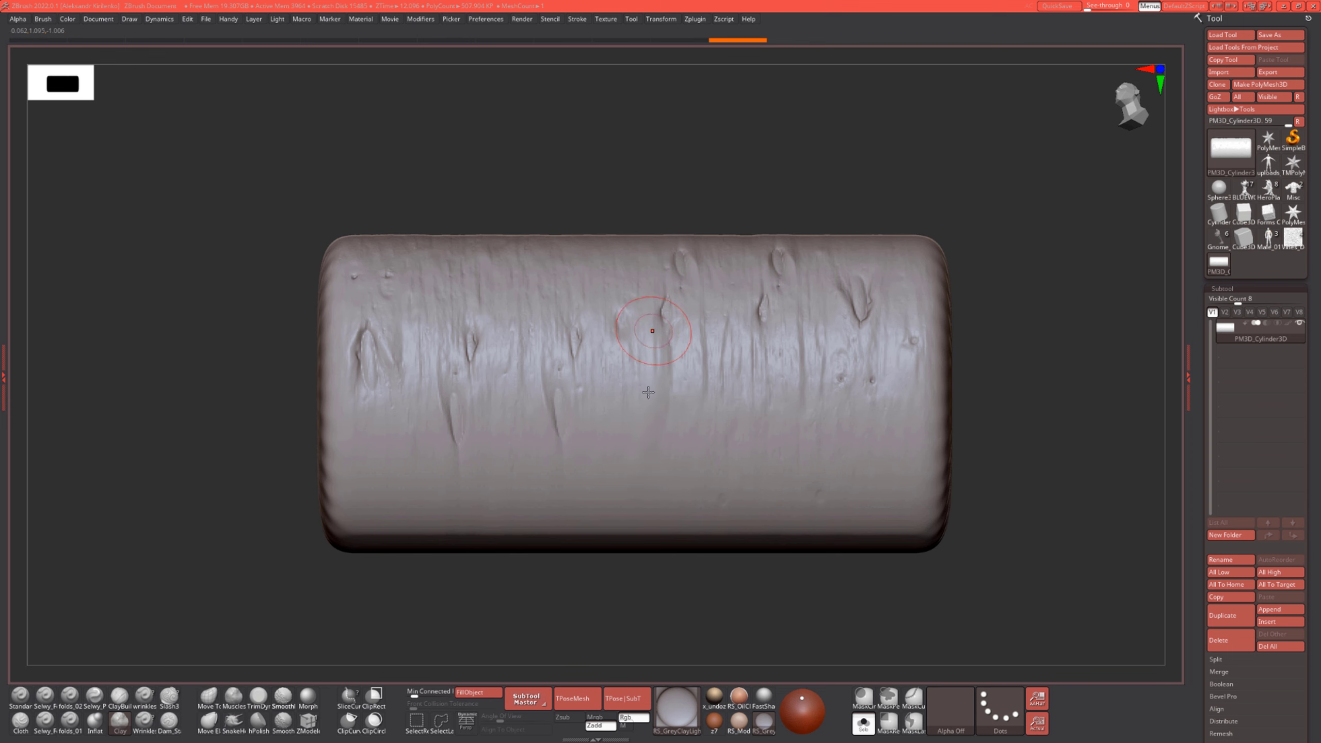
pyautogui.moveTo(648, 392); pyautogui.dragTo(652, 457)
pyautogui.keyDown('alt'); pyautogui.moveTo(649, 608); pyautogui.dragTo(641, 604); pyautogui.keyUp('alt')
# Carve a long curved crease down the middle of the cylinder with the Dam_Standard brush
pyautogui.press('b')
pyautogui.press('d')
pyautogui.press('s')
pyautogui.moveTo(646, 371)
pyautogui.mouseDown()
pyautogui.moveTo(655, 343)
pyautogui.moveTo(669, 395)
pyautogui.moveTo(649, 463)
pyautogui.mouseUp()
pyautogui.moveTo(711, 576); pyautogui.dragTo(712, 600)
pyautogui.moveTo(689, 335); pyautogui.dragTo(702, 431)
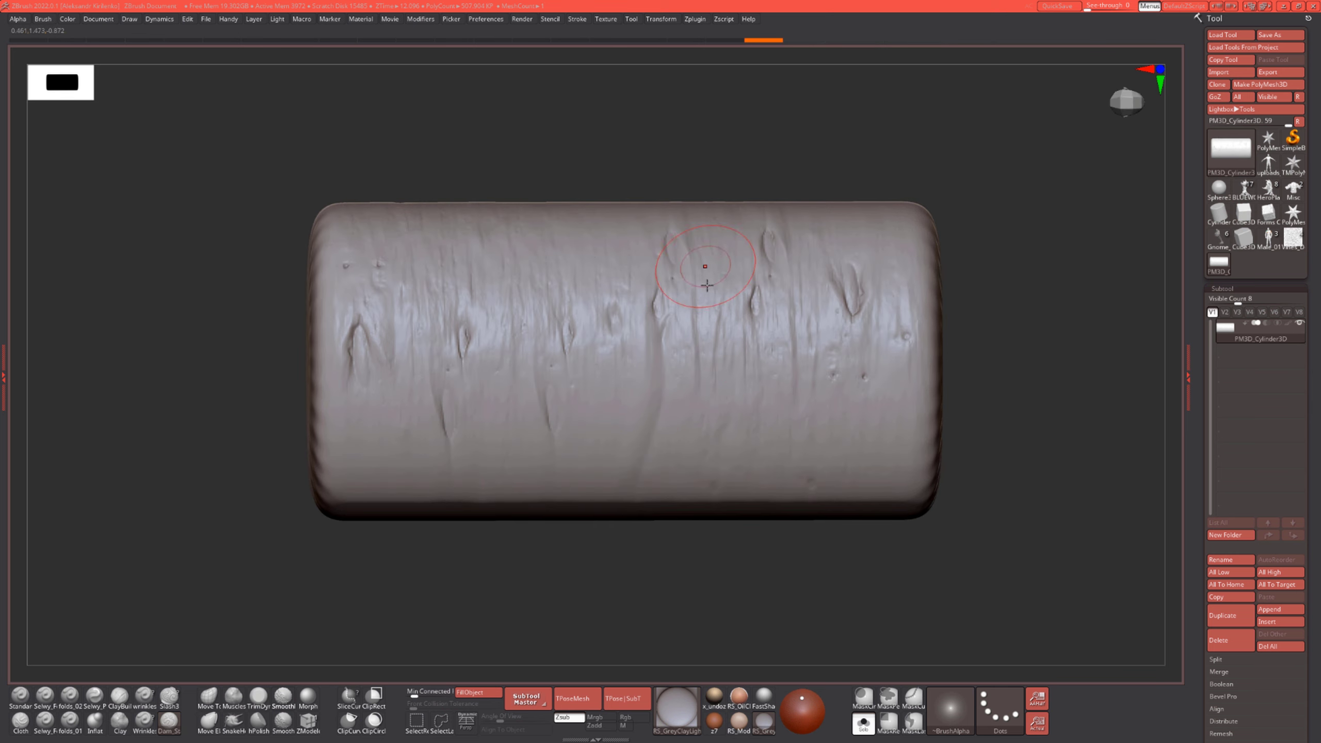
pyautogui.moveTo(705, 288); pyautogui.dragTo(674, 505)
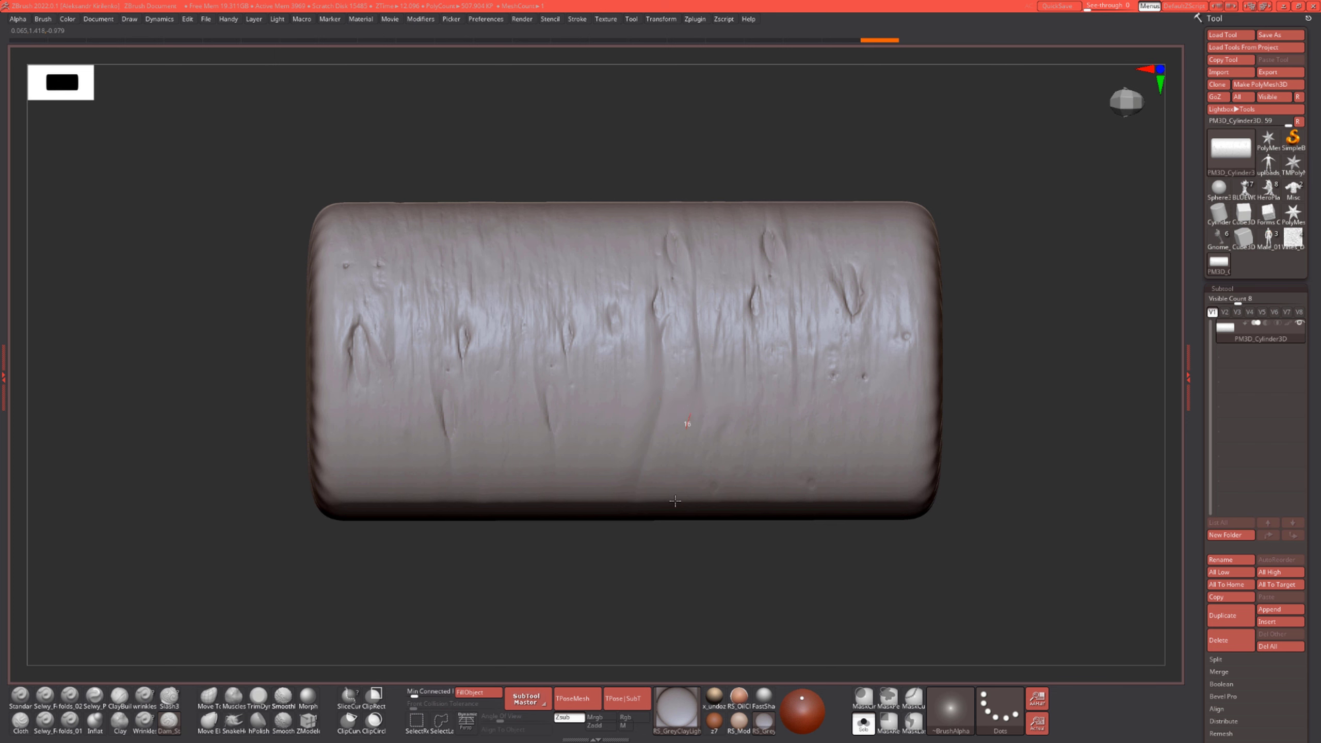
# Carve parallel creases beside the long central crease down to the underside and smooth the surface between them
pyautogui.moveTo(676, 560); pyautogui.dragTo(681, 528)
pyautogui.moveTo(701, 350); pyautogui.dragTo(705, 504)
pyautogui.moveTo(697, 373); pyautogui.dragTo(686, 485)
pyautogui.moveTo(703, 376); pyautogui.dragTo(687, 463)
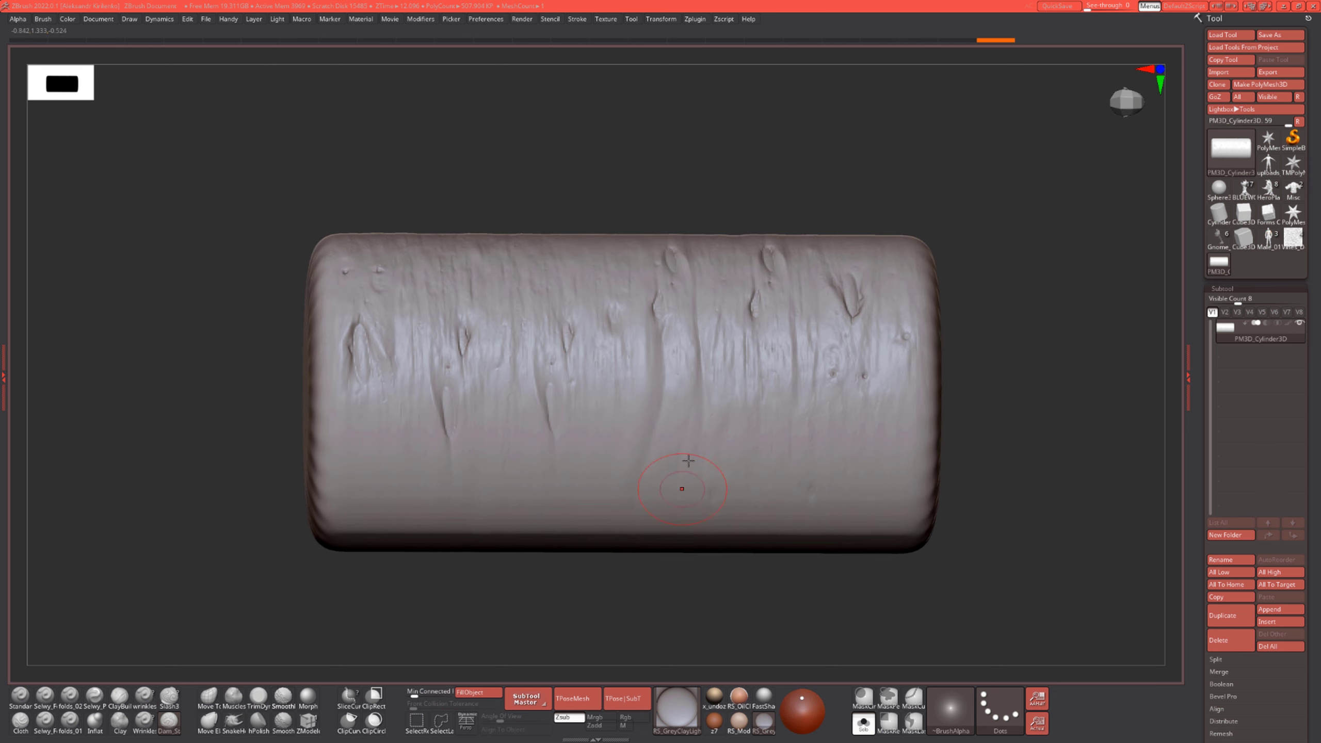
pyautogui.keyDown('shift'); pyautogui.moveTo(688, 285); pyautogui.dragTo(678, 401); pyautogui.keyUp('shift')
pyautogui.moveTo(766, 225); pyautogui.dragTo(765, 247)
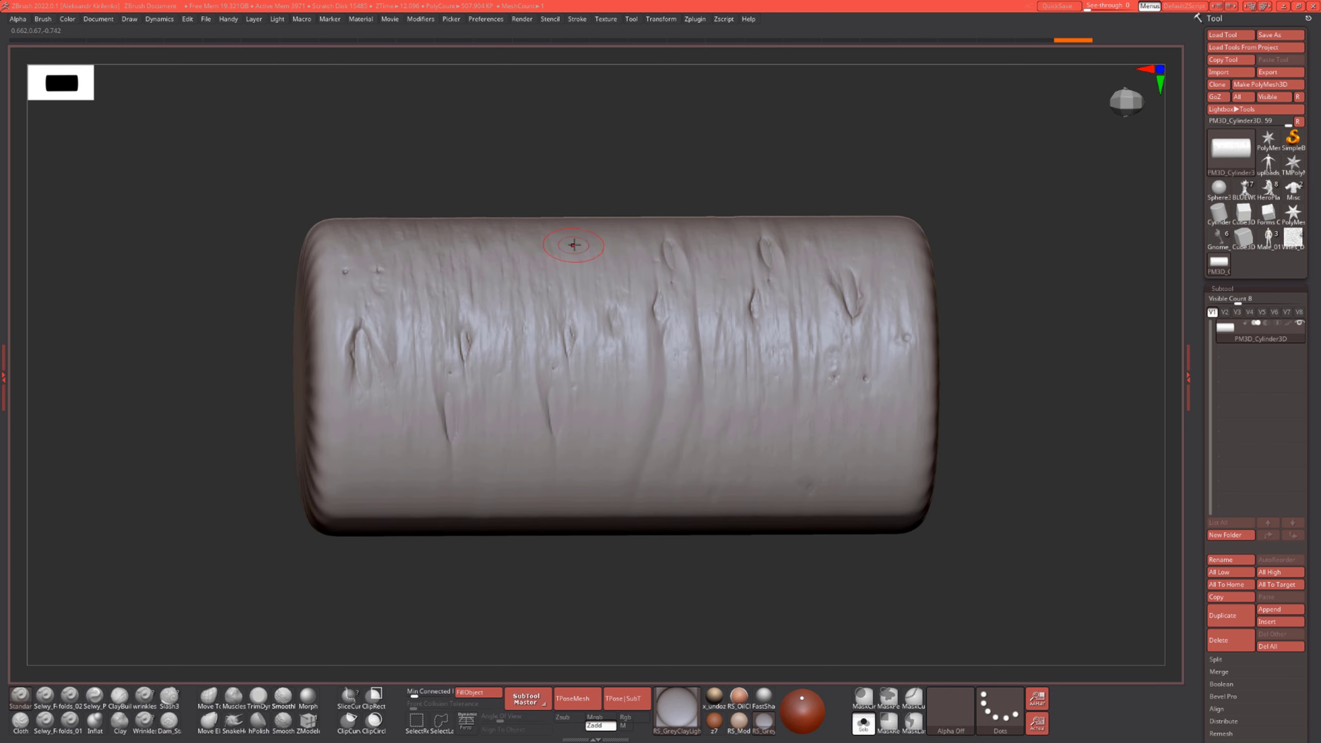
# Build up the wrinkles left of centre and around the arch-shaped fold near the left end with the Standard and Clay brushes
pyautogui.moveTo(573, 246)
pyautogui.mouseDown()
pyautogui.moveTo(583, 416)
pyautogui.moveTo(595, 372)
pyautogui.moveTo(589, 363)
pyautogui.moveTo(582, 451)
pyautogui.mouseUp()
pyautogui.press('b')
pyautogui.press('c')
pyautogui.press('l')
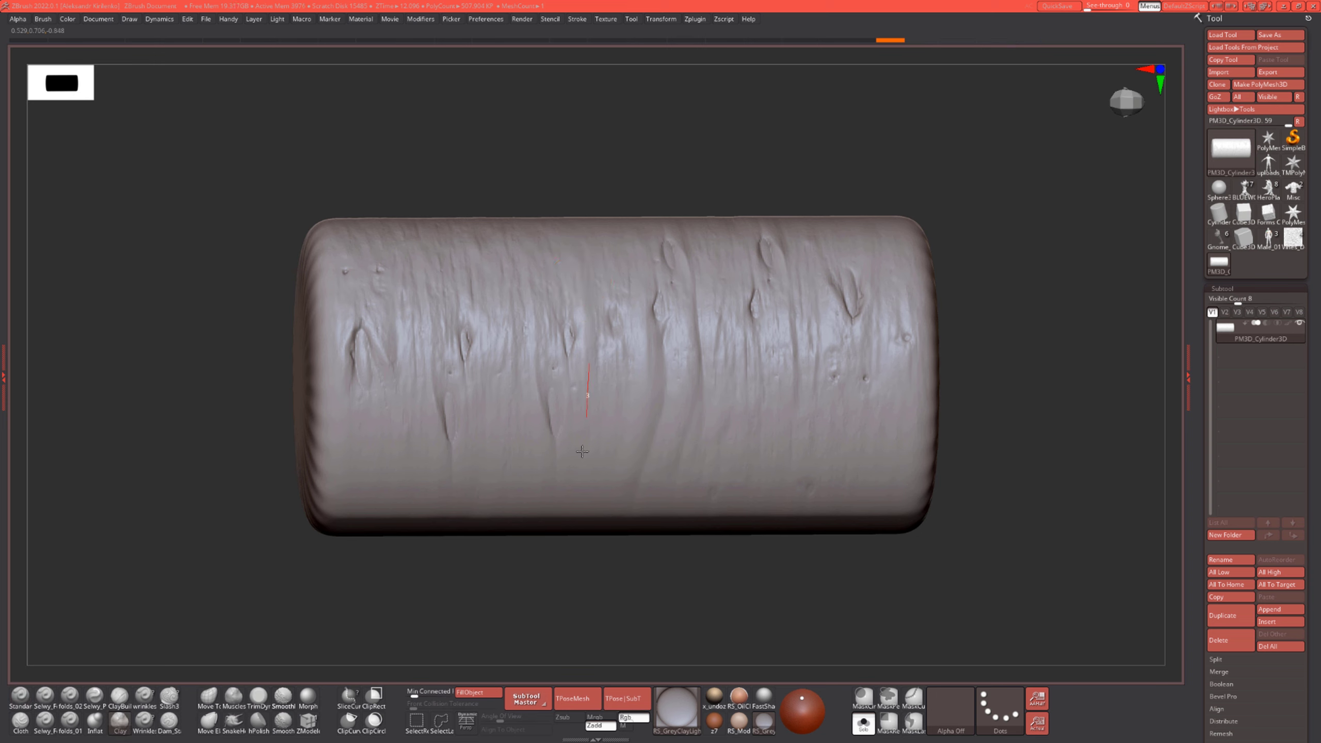
pyautogui.moveTo(363, 318); pyautogui.dragTo(373, 359)
pyautogui.moveTo(371, 333); pyautogui.dragTo(364, 407)
pyautogui.press('b')
pyautogui.press('s')
pyautogui.press('t')
pyautogui.moveTo(364, 341); pyautogui.dragTo(399, 374)
# Carve creases beside the arch-shaped fold with the Dam_Standard brush and smooth the wrinkles left of centre
pyautogui.press('b')
pyautogui.press('d')
pyautogui.press('s')
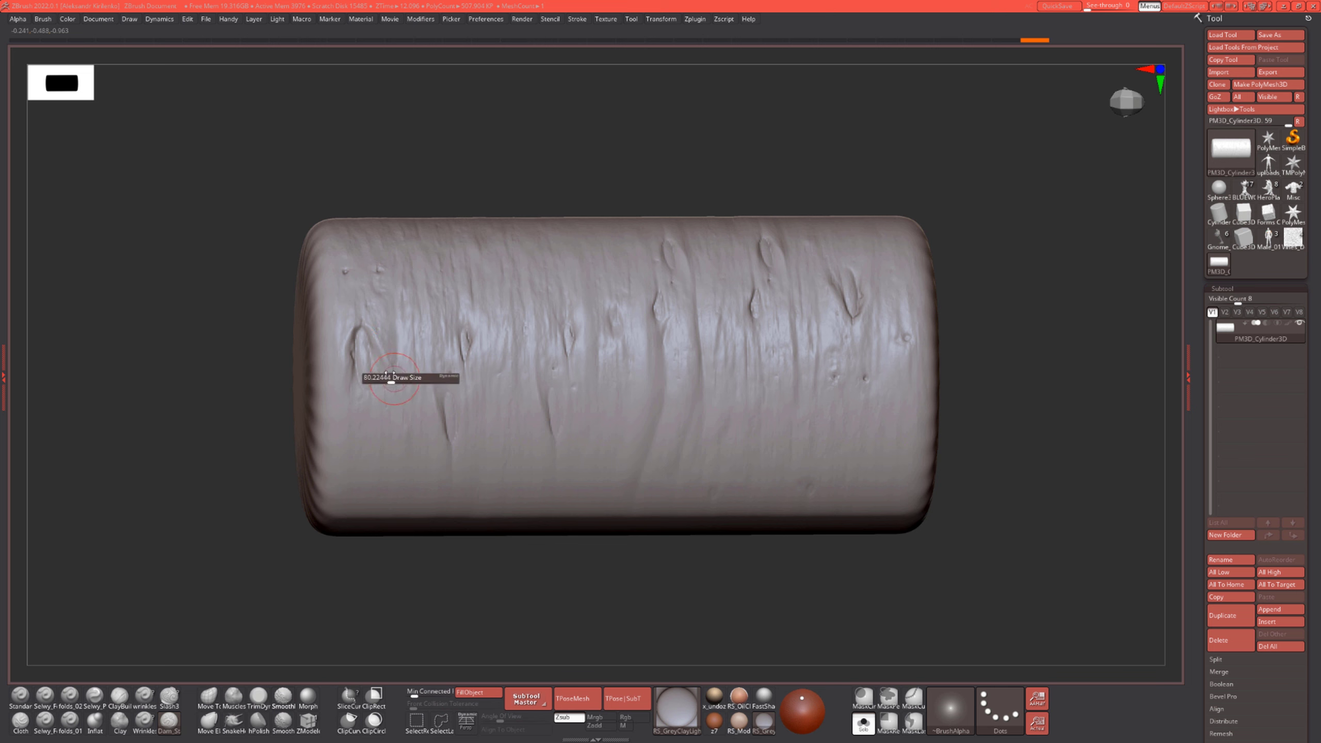
pyautogui.moveTo(504, 196); pyautogui.dragTo(508, 196)
pyautogui.keyDown('shift'); pyautogui.moveTo(395, 360); pyautogui.dragTo(413, 346); pyautogui.keyUp('shift')
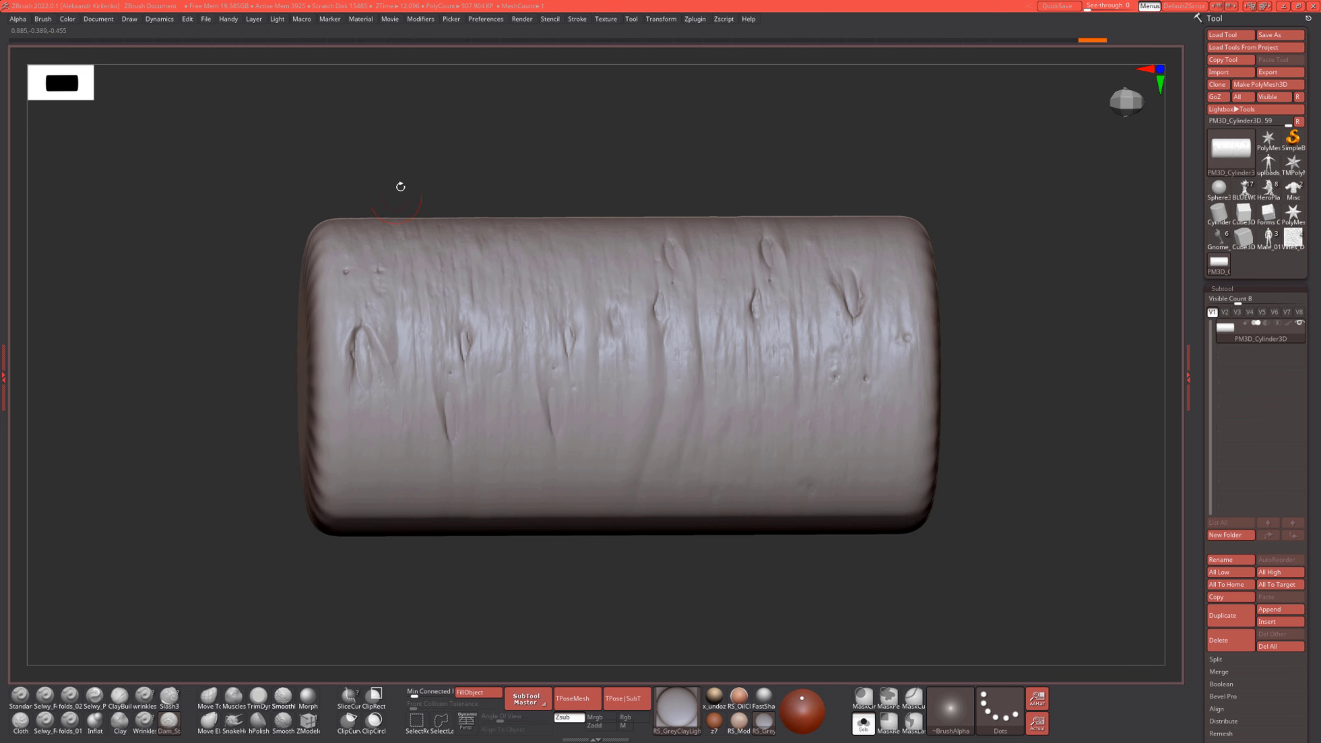
pyautogui.moveTo(401, 187); pyautogui.dragTo(407, 187)
pyautogui.moveTo(407, 302); pyautogui.dragTo(405, 372)
pyautogui.hotkey('ctrl', 'z')
pyautogui.moveTo(399, 237); pyautogui.dragTo(400, 389)
pyautogui.moveTo(437, 167); pyautogui.dragTo(543, 174)
pyautogui.keyDown('shift'); pyautogui.moveTo(578, 301); pyautogui.dragTo(577, 390); pyautogui.keyUp('shift')
# Adjust the brush's draw size and carve a lengthened crease above the small folds left of the cylinder's centre
pyautogui.keyDown('alt'); pyautogui.moveTo(804, 188); pyautogui.dragTo(791, 150); pyautogui.keyUp('alt')
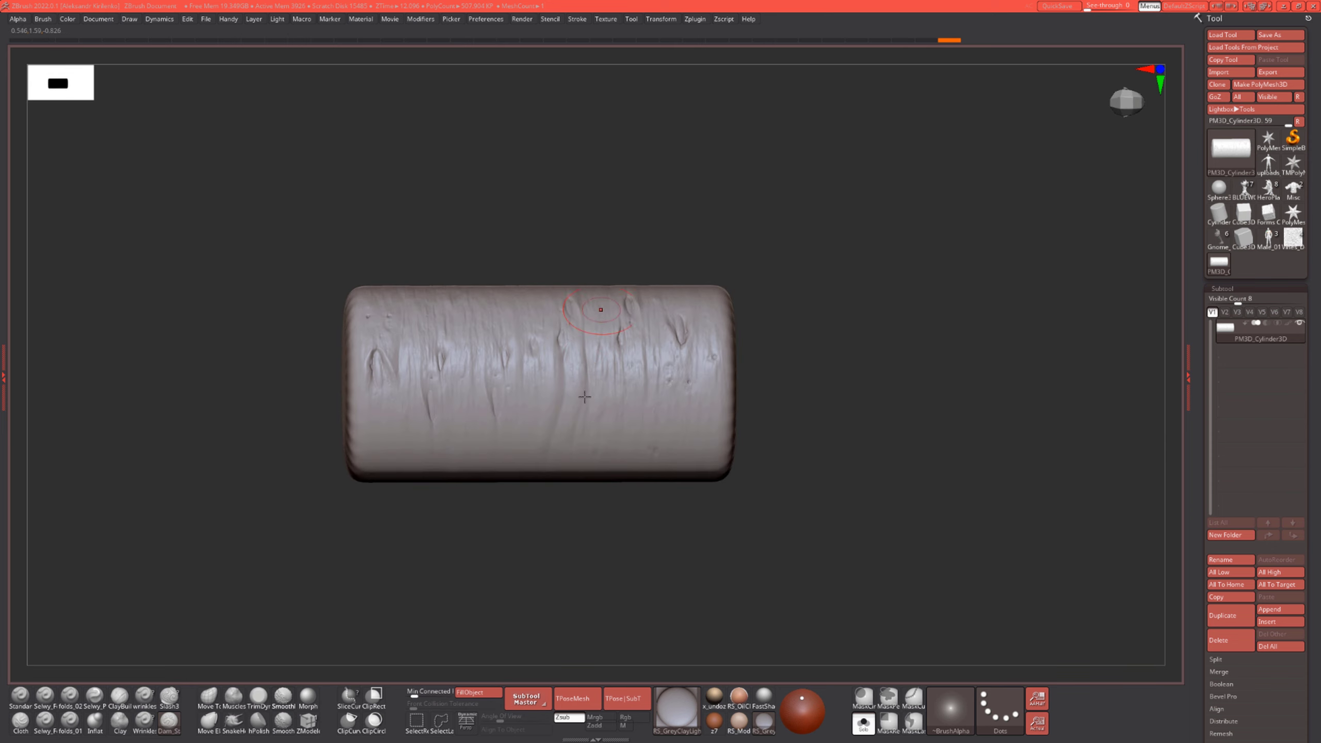
pyautogui.keyDown('alt'); pyautogui.moveTo(790, 271); pyautogui.dragTo(788, 305); pyautogui.keyUp('alt')
pyautogui.keyDown('alt'); pyautogui.moveTo(545, 539); pyautogui.dragTo(529, 584); pyautogui.keyUp('alt')
pyautogui.moveTo(620, 188); pyautogui.dragTo(617, 216)
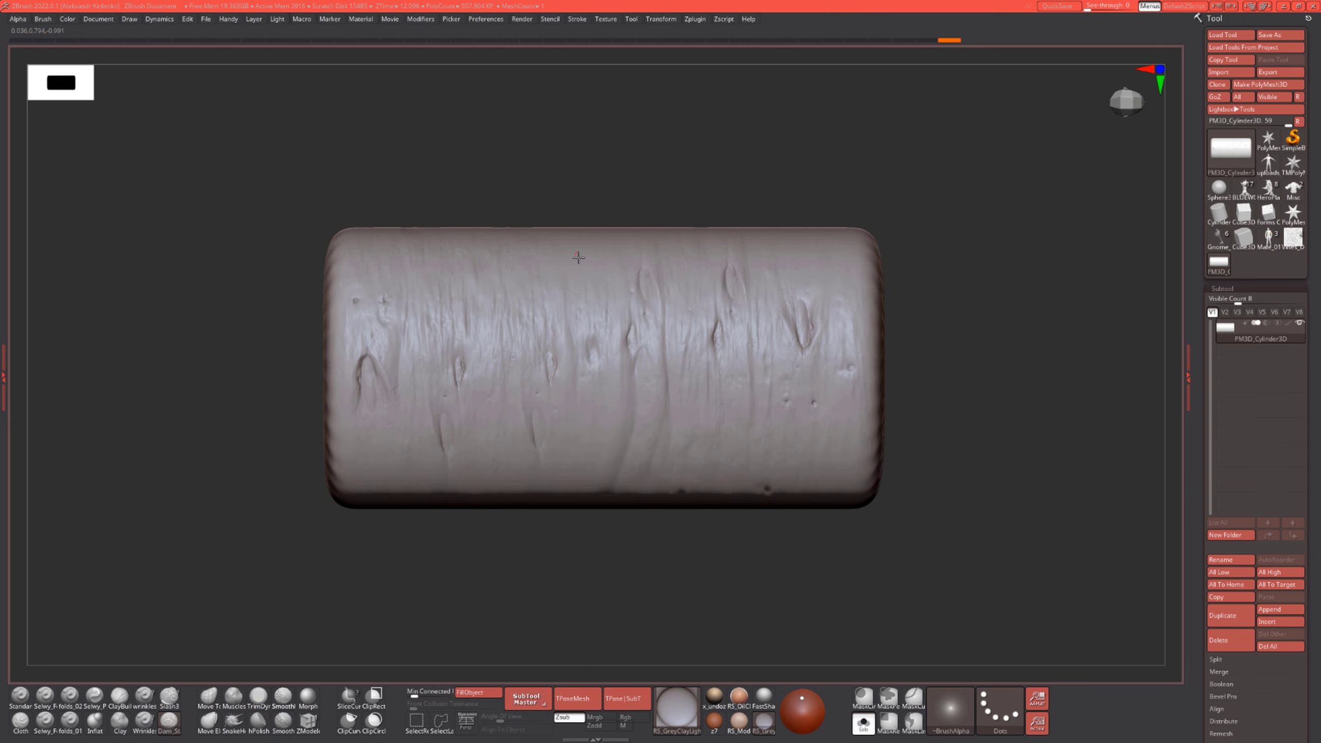
pyautogui.press('s')
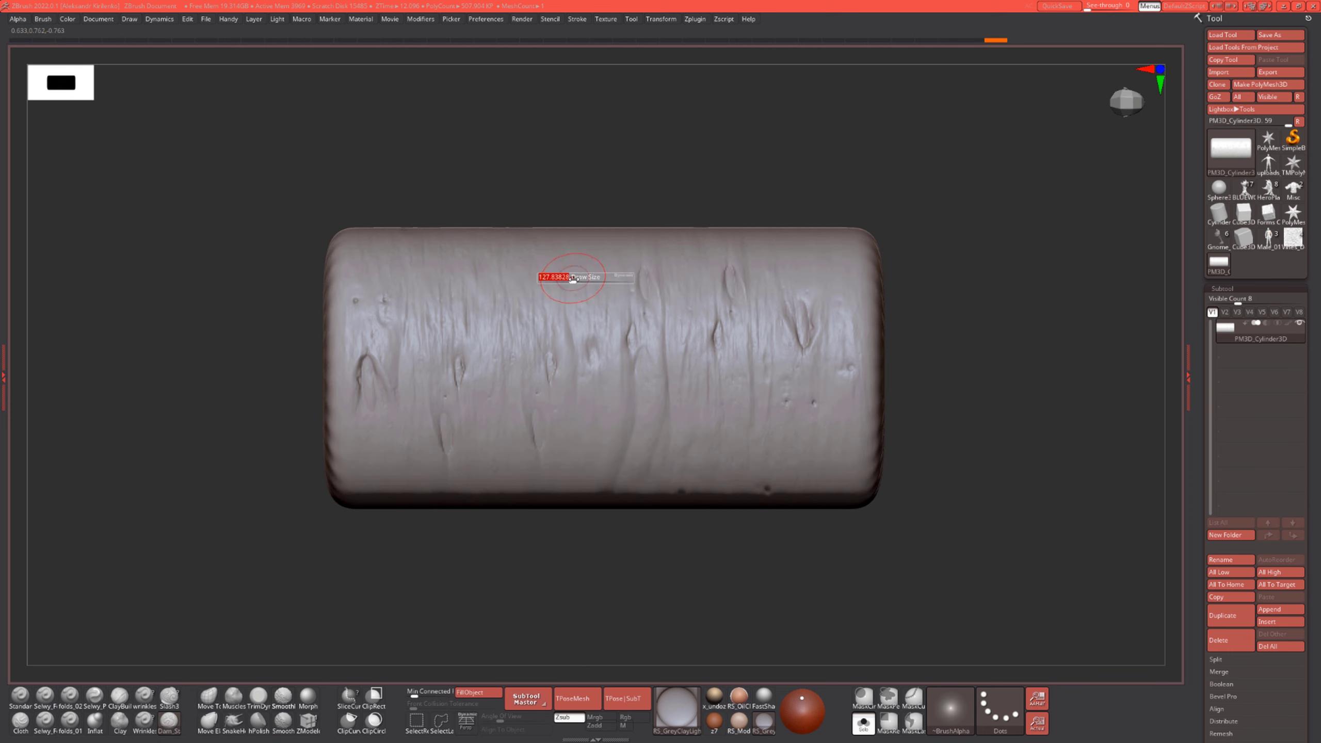
pyautogui.moveTo(573, 360); pyautogui.dragTo(575, 378)
pyautogui.moveTo(570, 271)
pyautogui.mouseDown()
pyautogui.moveTo(574, 373)
pyautogui.moveTo(569, 333)
pyautogui.mouseUp()
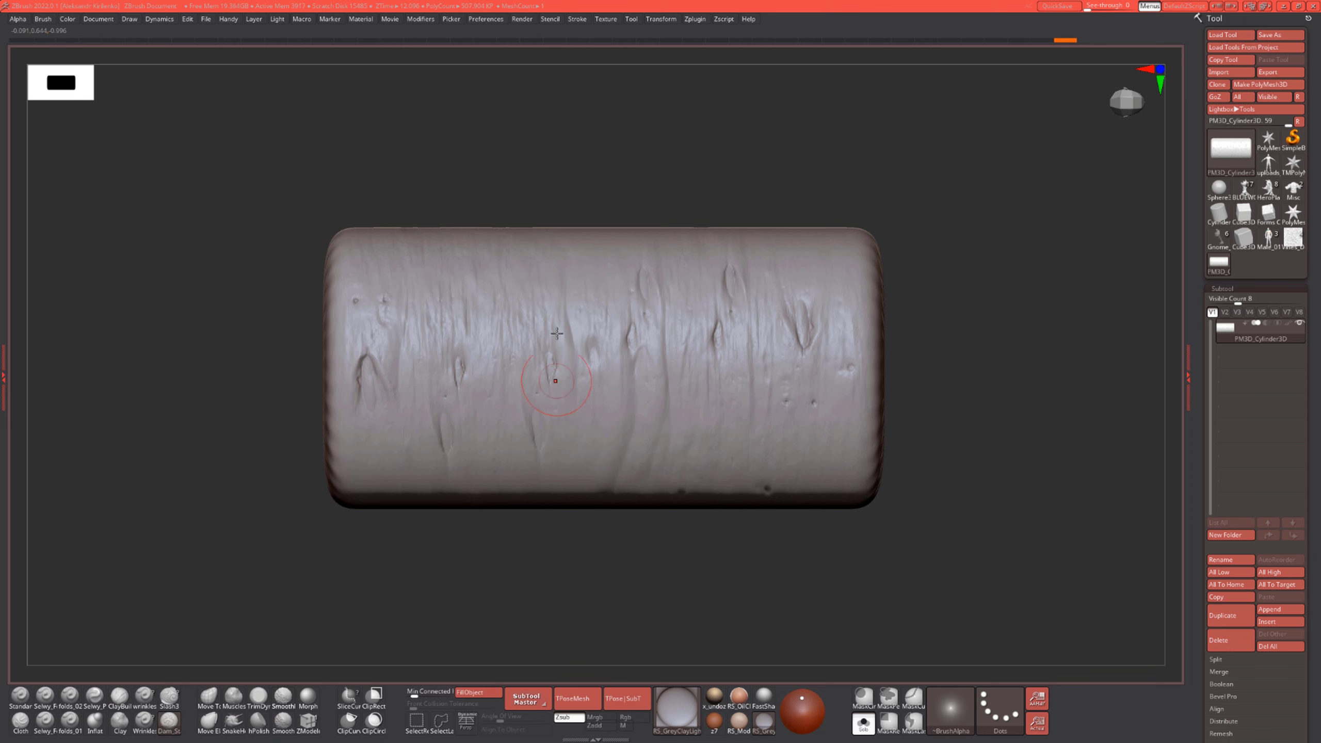
pyautogui.moveTo(567, 280); pyautogui.dragTo(570, 359)
# Sculpt a short curved fold beneath the small central folds with the Dam_Standard and Standard brushes, smoothing its surroundings
pyautogui.moveTo(637, 194)
pyautogui.keyDown('alt'); pyautogui.mouseDown()
pyautogui.moveTo(631, 159)
pyautogui.moveTo(630, 193)
pyautogui.mouseUp(); pyautogui.keyUp('alt')
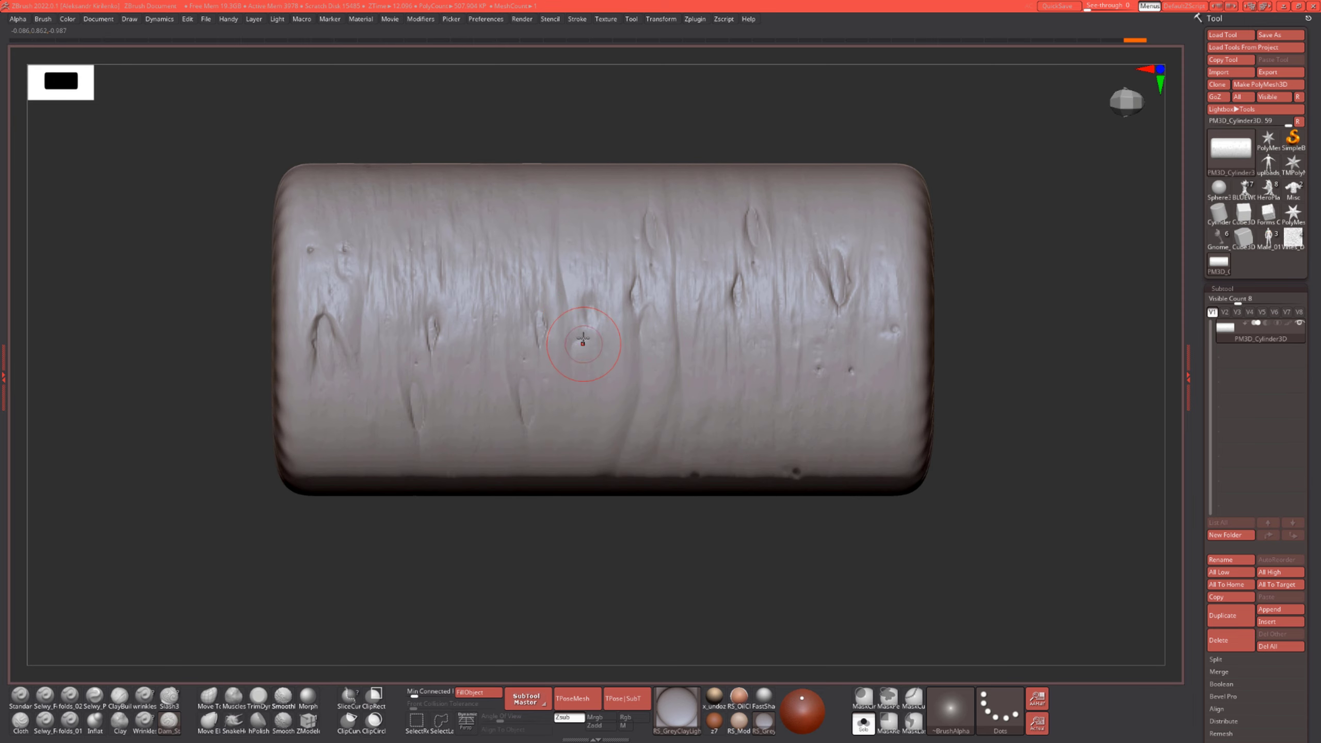
pyautogui.moveTo(586, 336); pyautogui.dragTo(587, 339)
pyautogui.moveTo(572, 430)
pyautogui.mouseDown()
pyautogui.moveTo(590, 358)
pyautogui.moveTo(589, 499)
pyautogui.moveTo(558, 481)
pyautogui.mouseUp()
pyautogui.press('b')
pyautogui.press('s')
pyautogui.press('t')
pyautogui.keyDown('shift'); pyautogui.moveTo(588, 344); pyautogui.dragTo(558, 392); pyautogui.keyUp('shift')
pyautogui.moveTo(630, 174); pyautogui.dragTo(606, 213, button='right')
pyautogui.moveTo(559, 359); pyautogui.dragTo(550, 338)
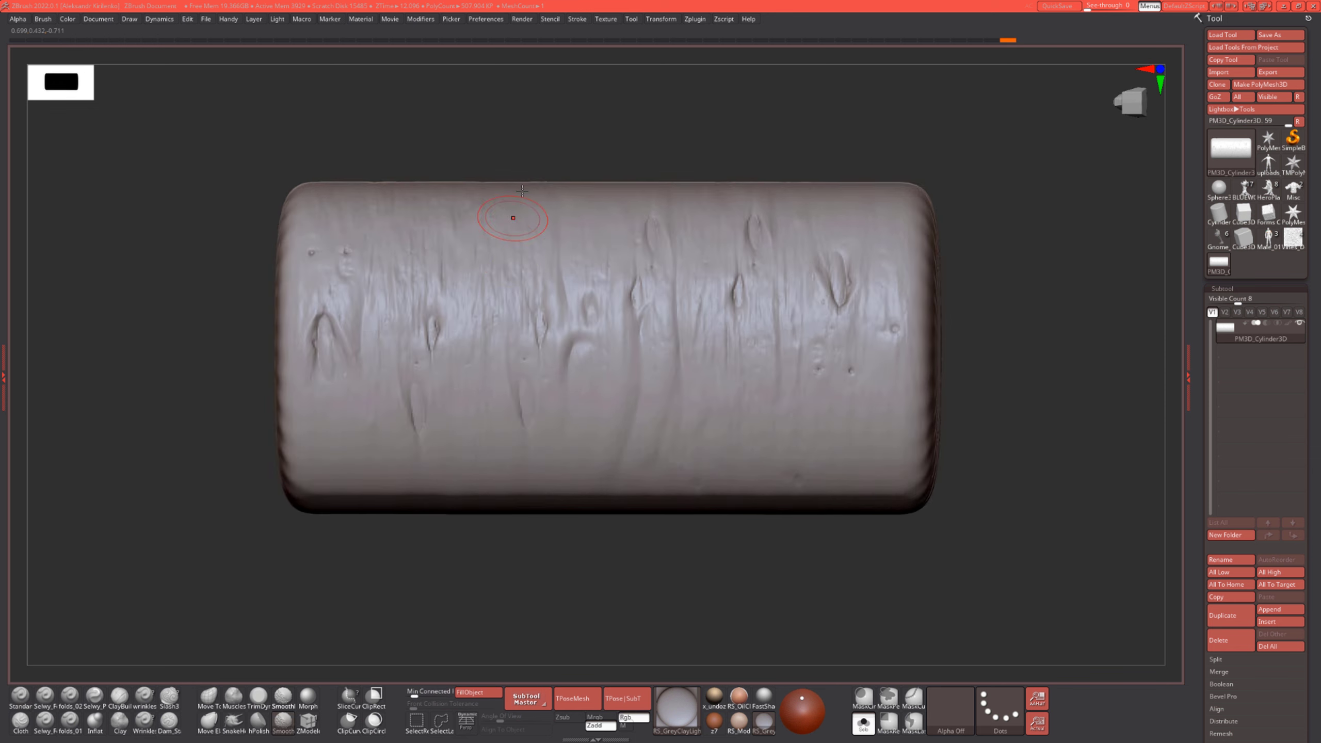
pyautogui.moveTo(513, 215); pyautogui.dragTo(493, 260, button='right')
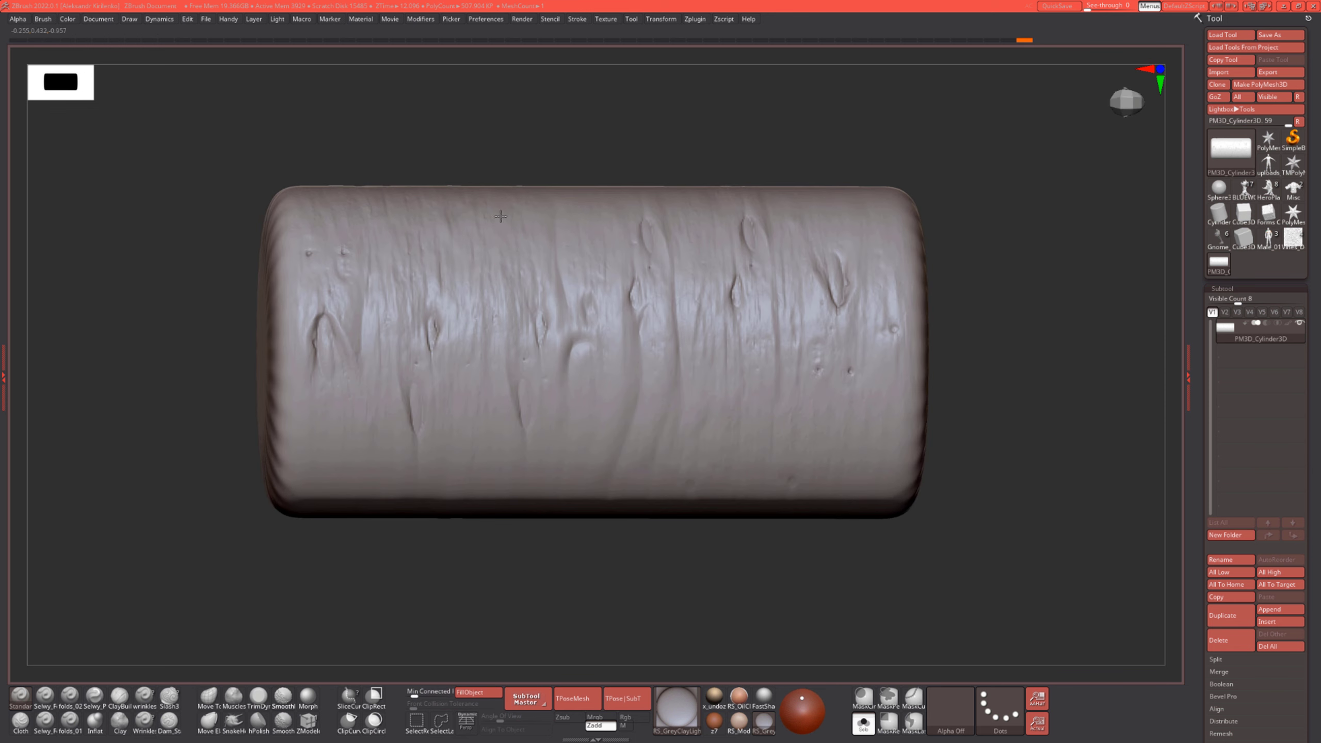
pyautogui.moveTo(912, 182)
pyautogui.mouseDown(button='right')
pyautogui.moveTo(913, 197)
pyautogui.moveTo(963, 192)
pyautogui.mouseUp(button='right')
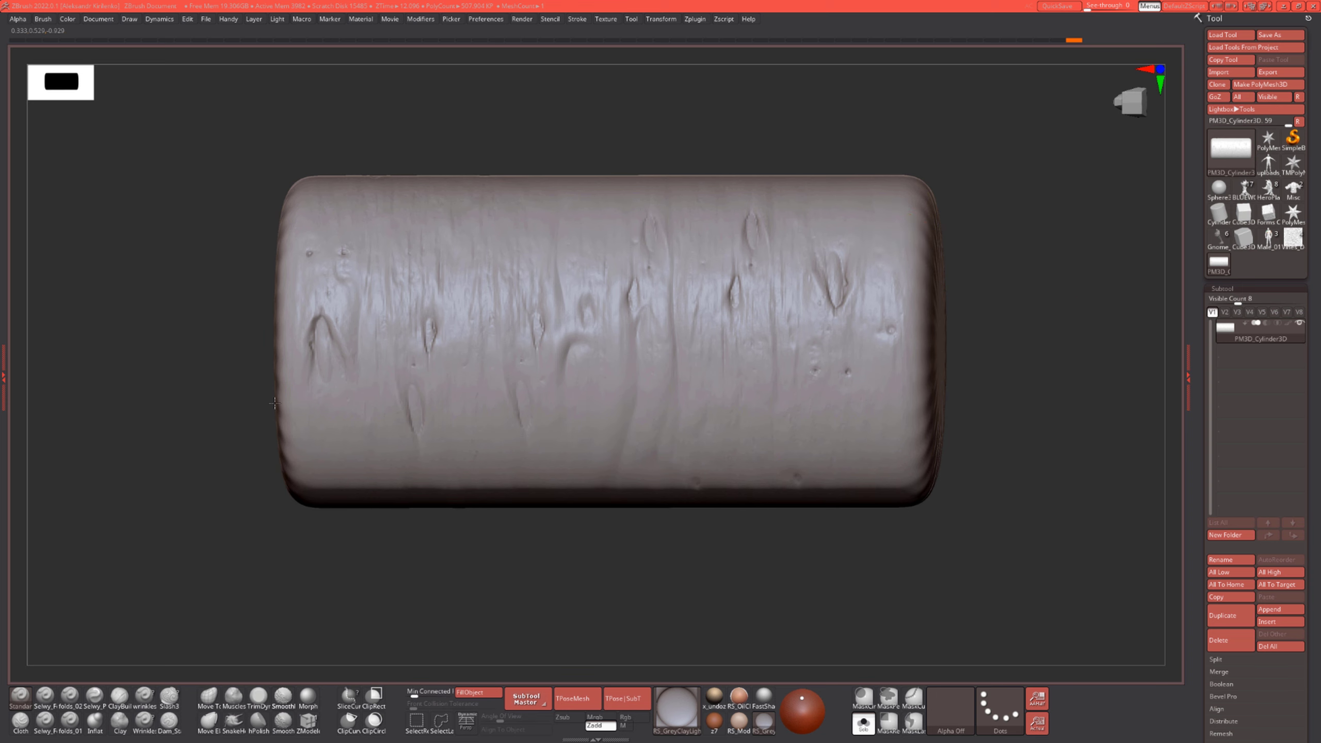
pyautogui.moveTo(1050, 357); pyautogui.dragTo(1142, 242, button='right')
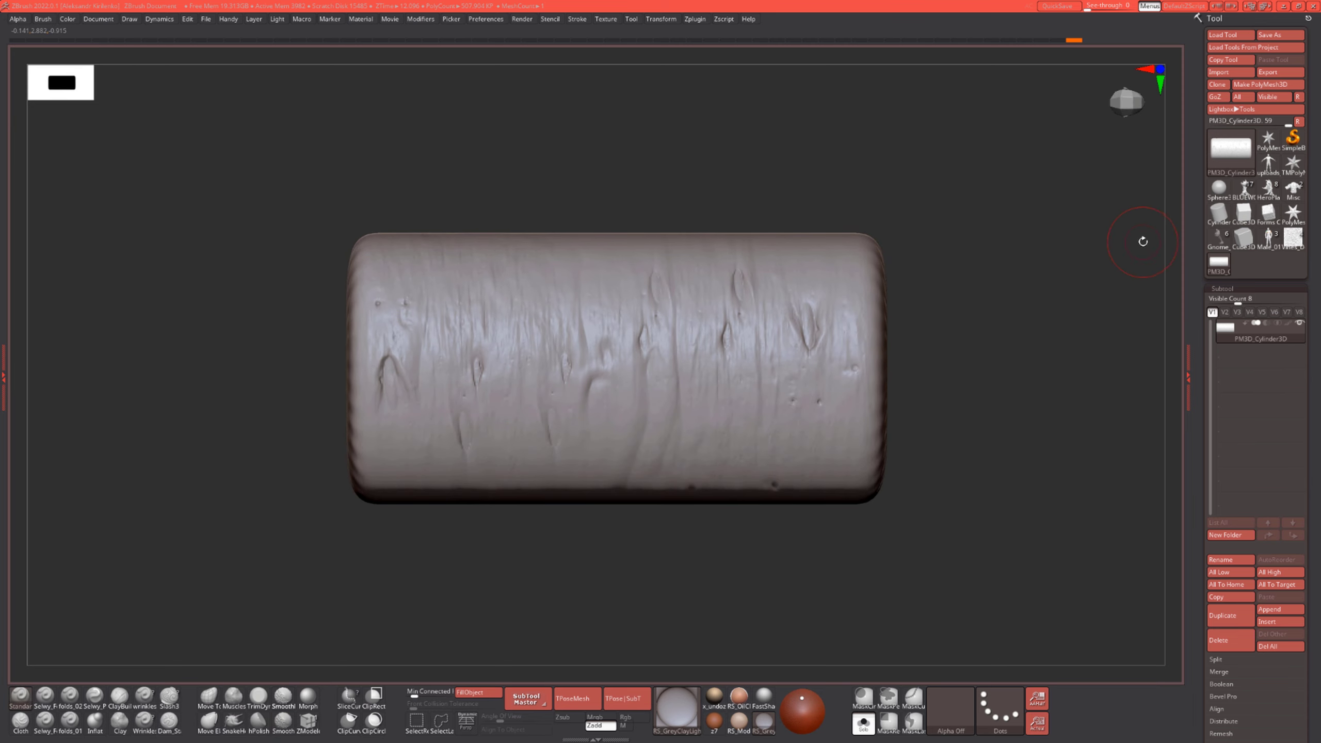
# Switch from the cylinder to the Vines_Details_04 tool and frame the square detail plane
pyautogui.click(1294, 238)
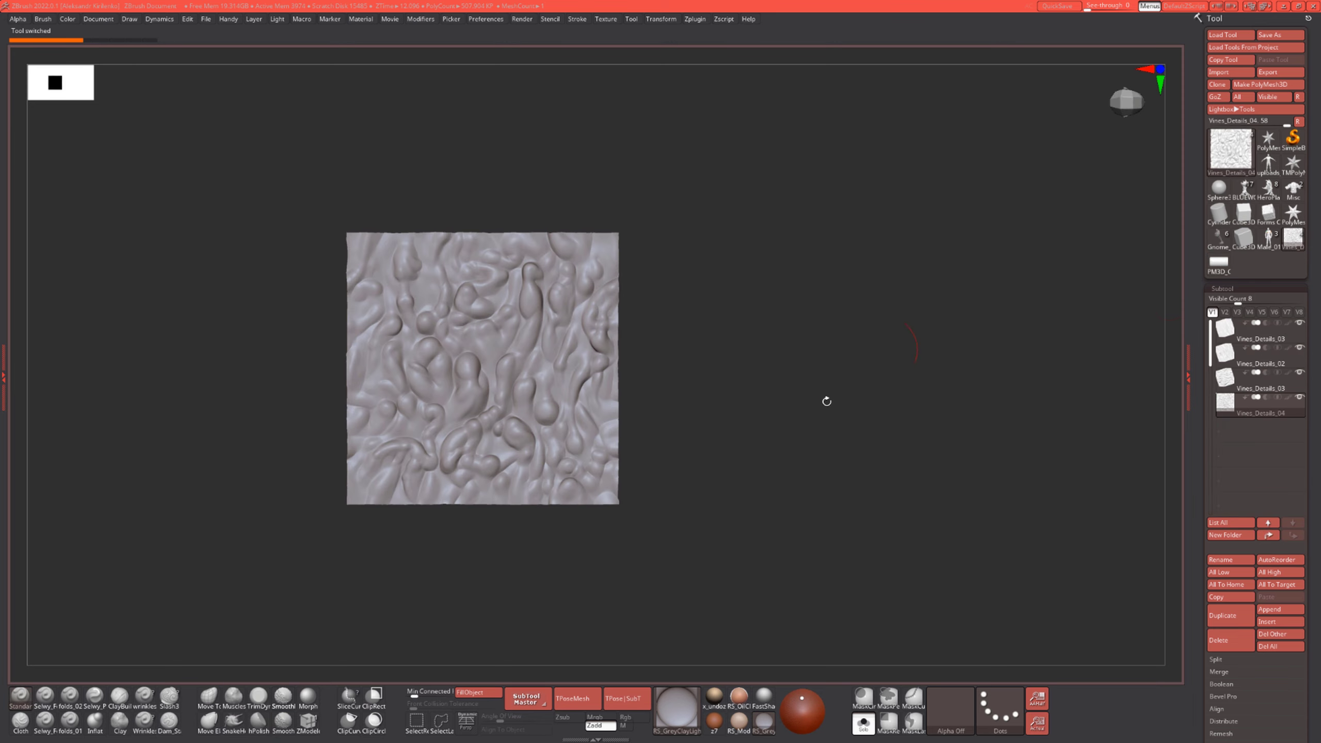
pyautogui.keyDown('alt'); pyautogui.moveTo(907, 360); pyautogui.dragTo(1072, 294, button='right'); pyautogui.keyUp('alt')
pyautogui.keyDown('ctrl'); pyautogui.moveTo(1071, 294); pyautogui.dragTo(1026, 433, button='right'); pyautogui.keyUp('ctrl')
pyautogui.keyDown('alt'); pyautogui.moveTo(1026, 433); pyautogui.dragTo(1020, 387, button='right'); pyautogui.keyUp('alt')
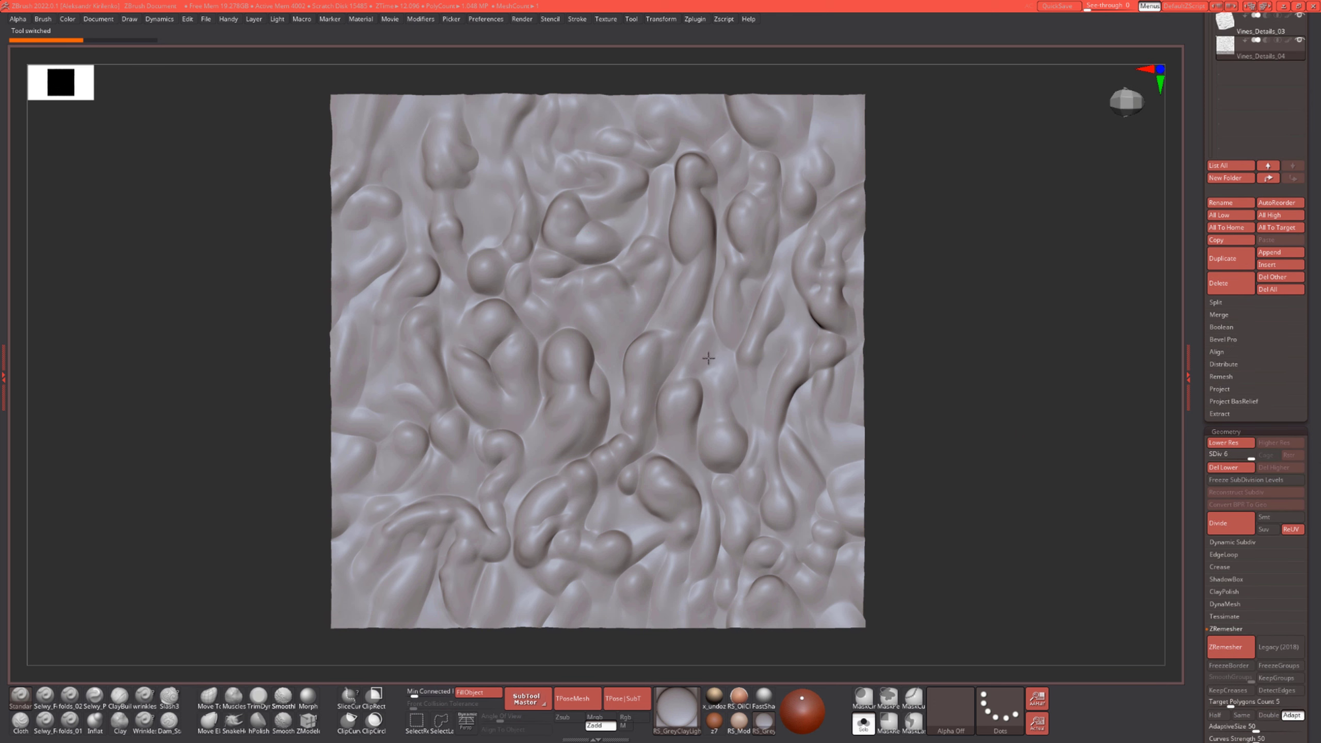
# Examine the rounded blobs, vine-like folds and flatter areas across the Vines_Details_04 plane
pyautogui.keyDown('alt'); pyautogui.moveTo(1012, 363); pyautogui.dragTo(1040, 353); pyautogui.keyUp('alt')
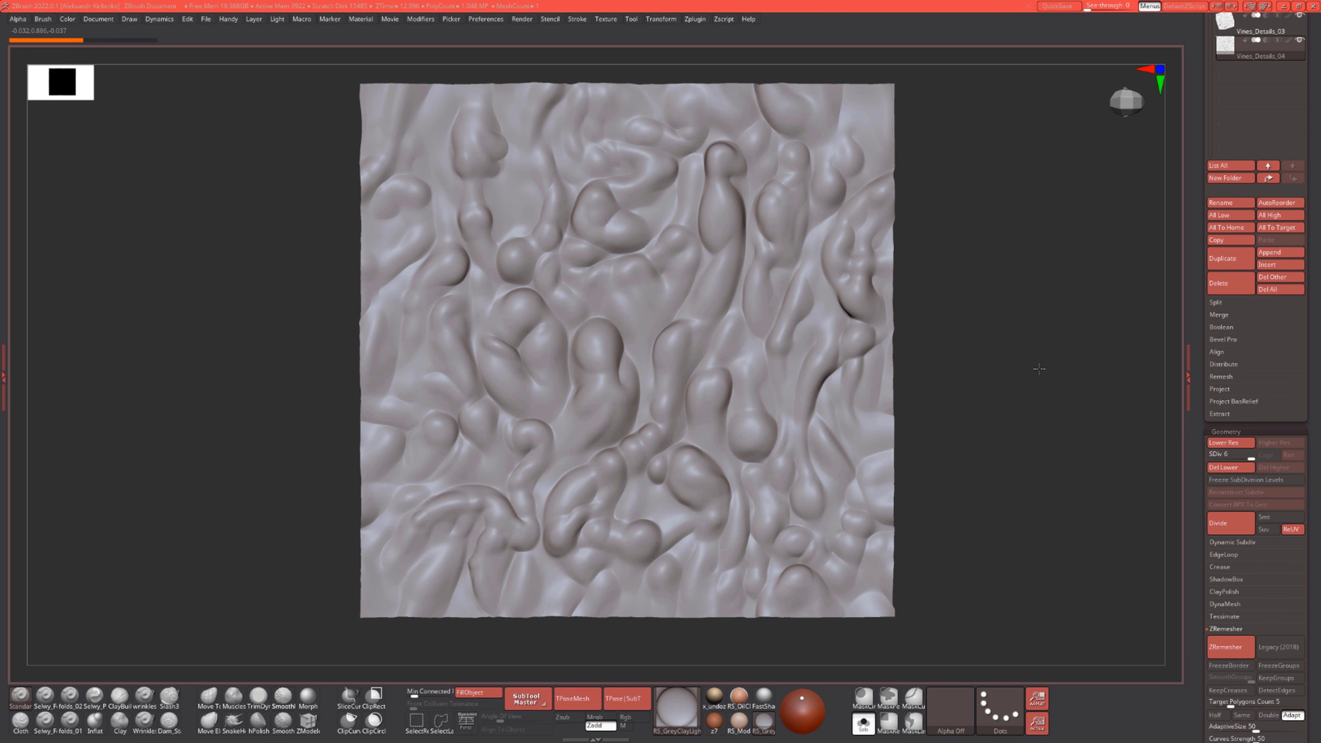
pyautogui.keyDown('alt'); pyautogui.moveTo(1039, 369); pyautogui.dragTo(1017, 372); pyautogui.keyUp('alt')
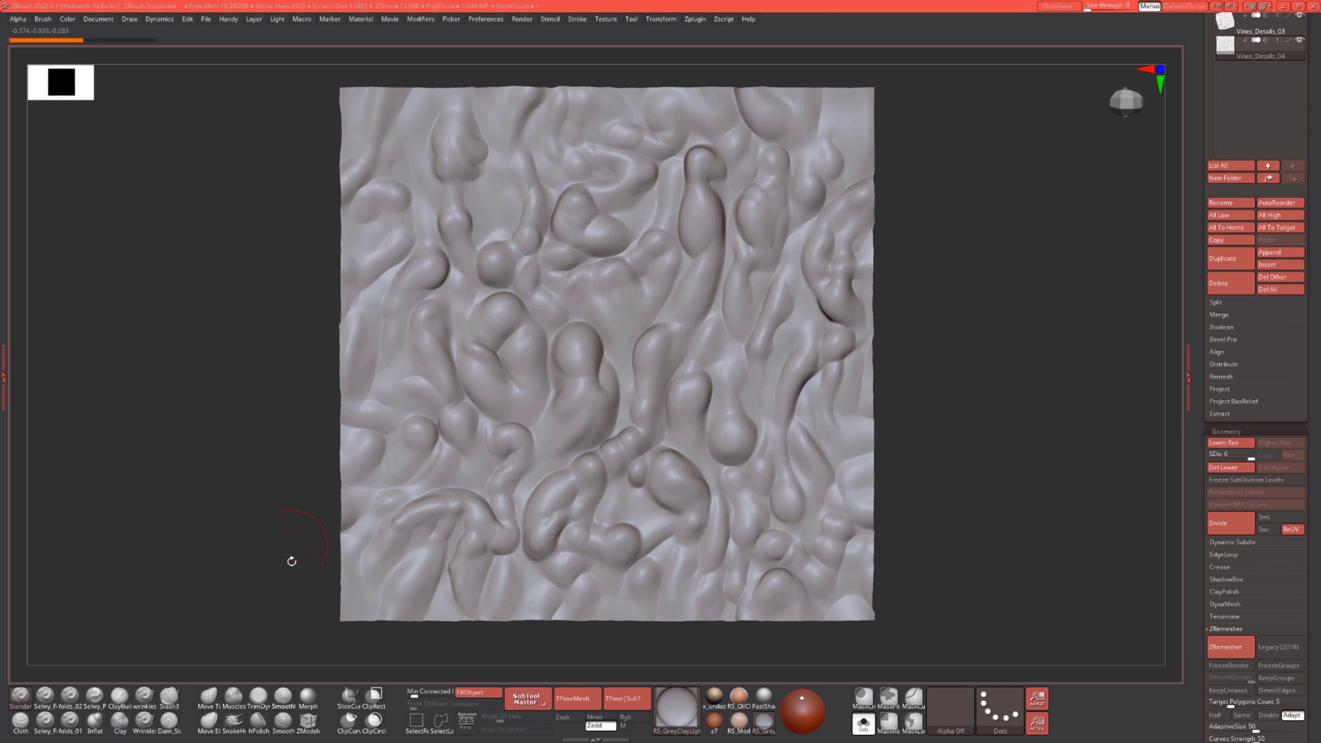
pyautogui.keyDown('alt'); pyautogui.moveTo(991, 369); pyautogui.dragTo(980, 367); pyautogui.keyUp('alt')
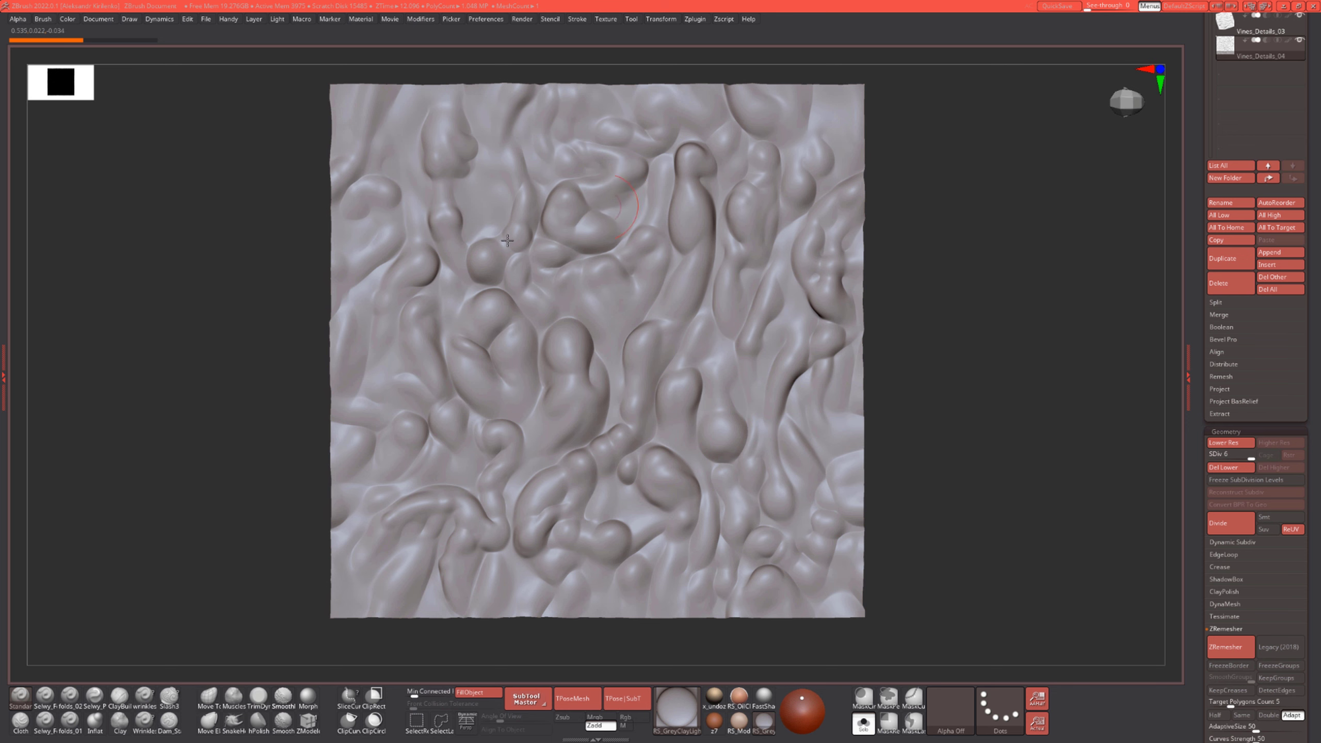
pyautogui.keyDown('alt'); pyautogui.moveTo(973, 321); pyautogui.dragTo(967, 328); pyautogui.keyUp('alt')
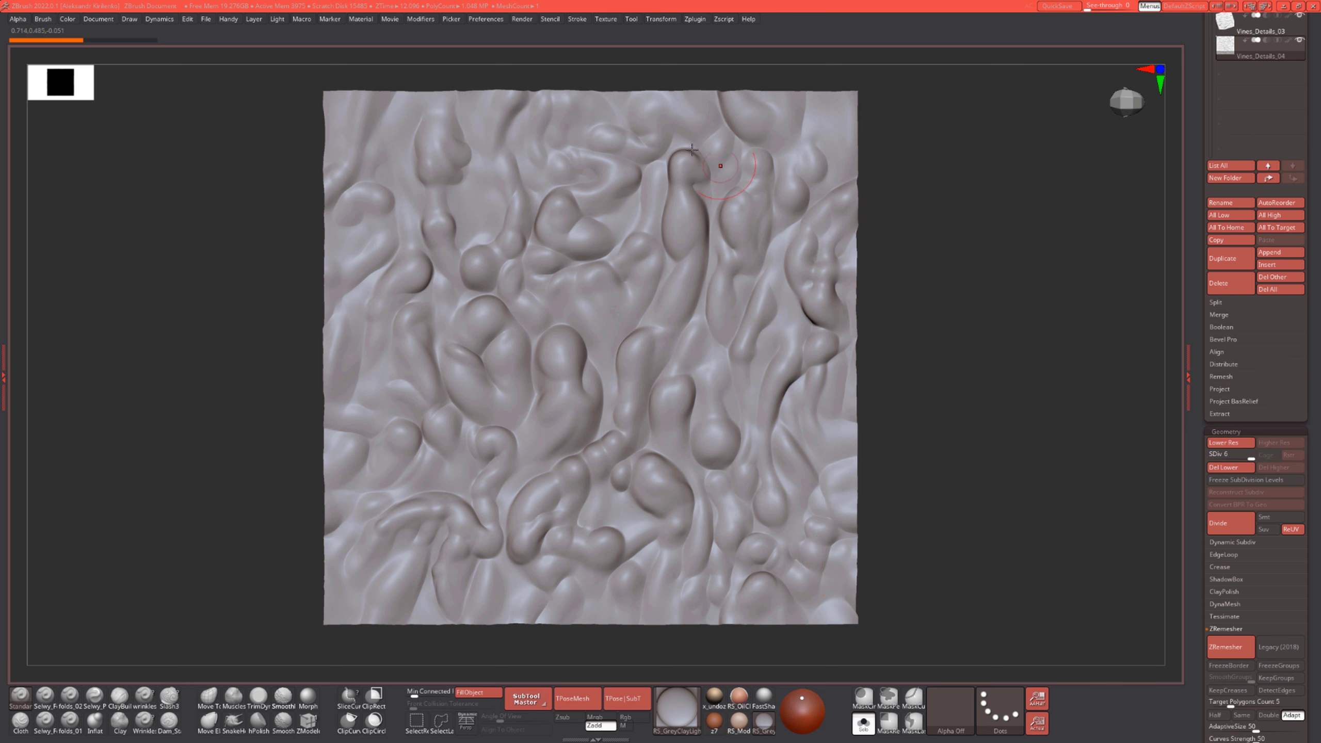
pyautogui.keyDown('alt'); pyautogui.moveTo(920, 452); pyautogui.dragTo(949, 447); pyautogui.keyUp('alt')
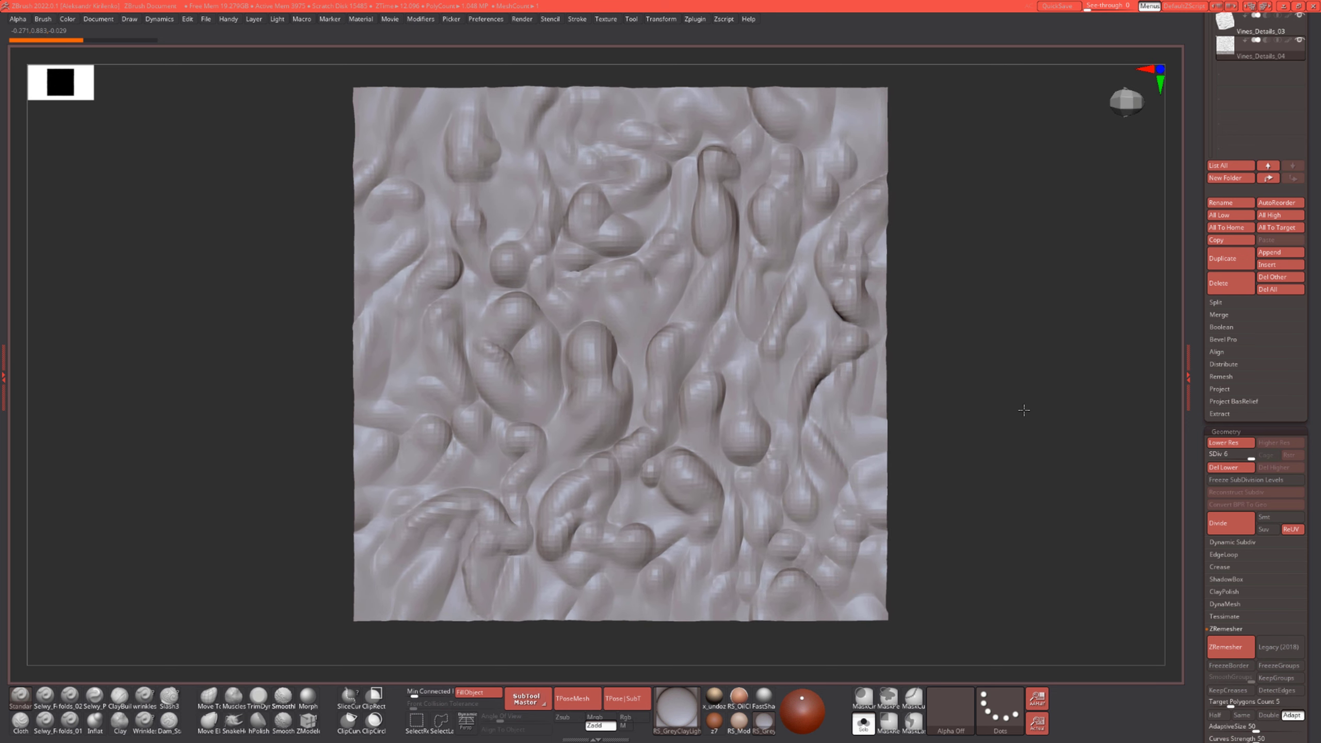
pyautogui.keyDown('alt'); pyautogui.moveTo(982, 261); pyautogui.dragTo(964, 265); pyautogui.keyUp('alt')
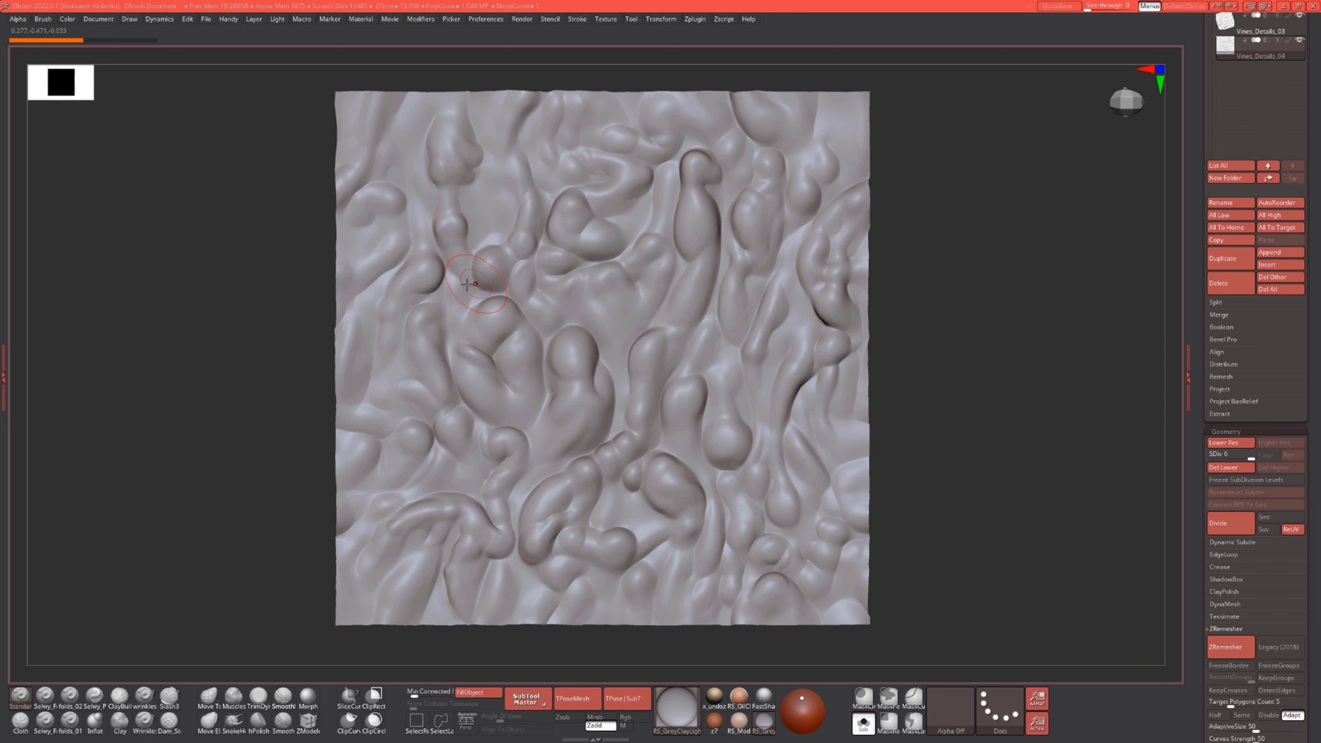
pyautogui.keyDown('alt'); pyautogui.moveTo(979, 440); pyautogui.dragTo(979, 423); pyautogui.keyUp('alt')
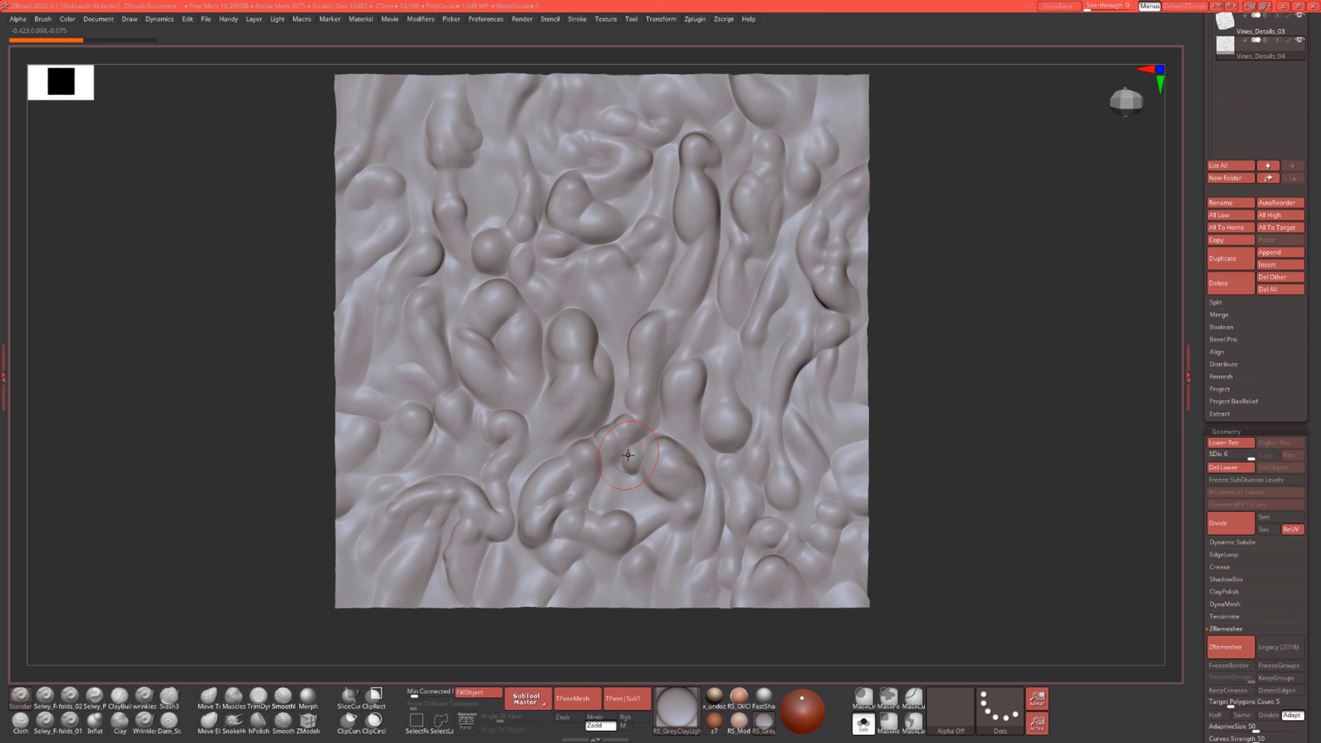
pyautogui.moveTo(956, 346); pyautogui.dragTo(894, 350)
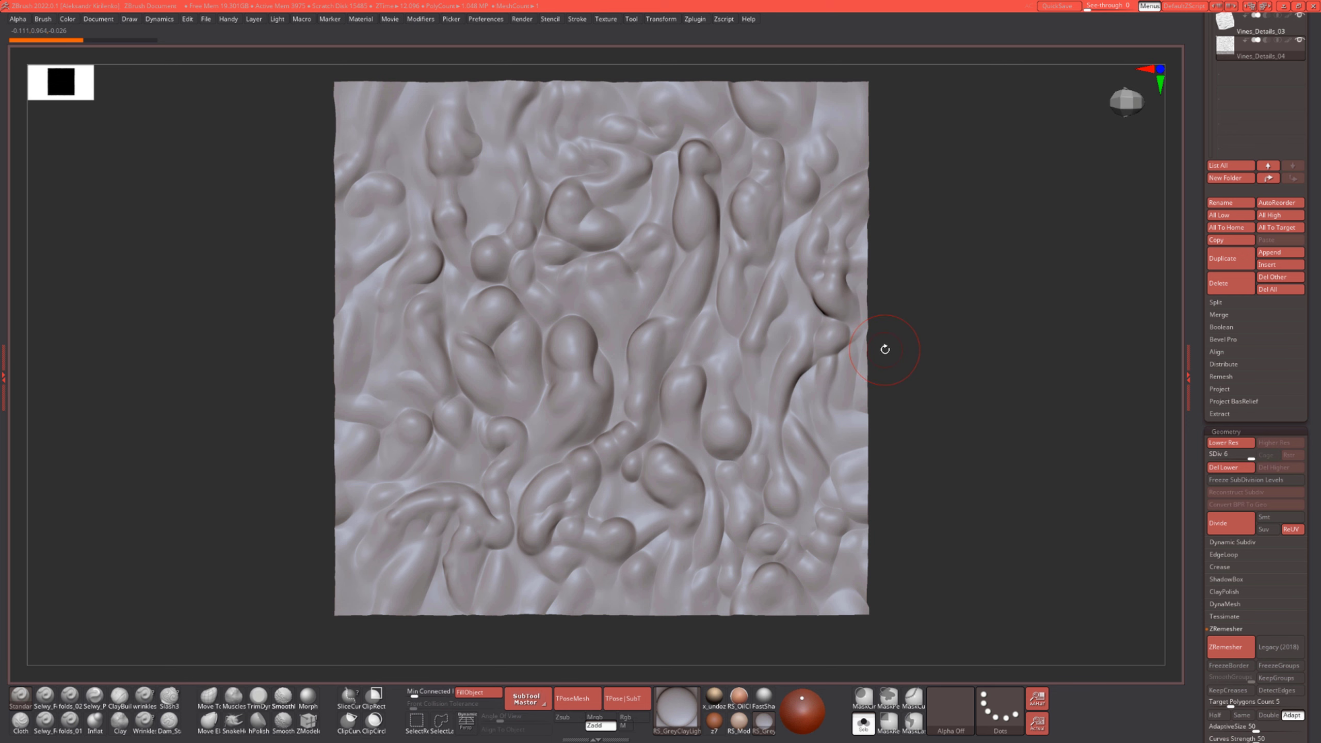
pyautogui.moveTo(947, 270); pyautogui.dragTo(931, 275)
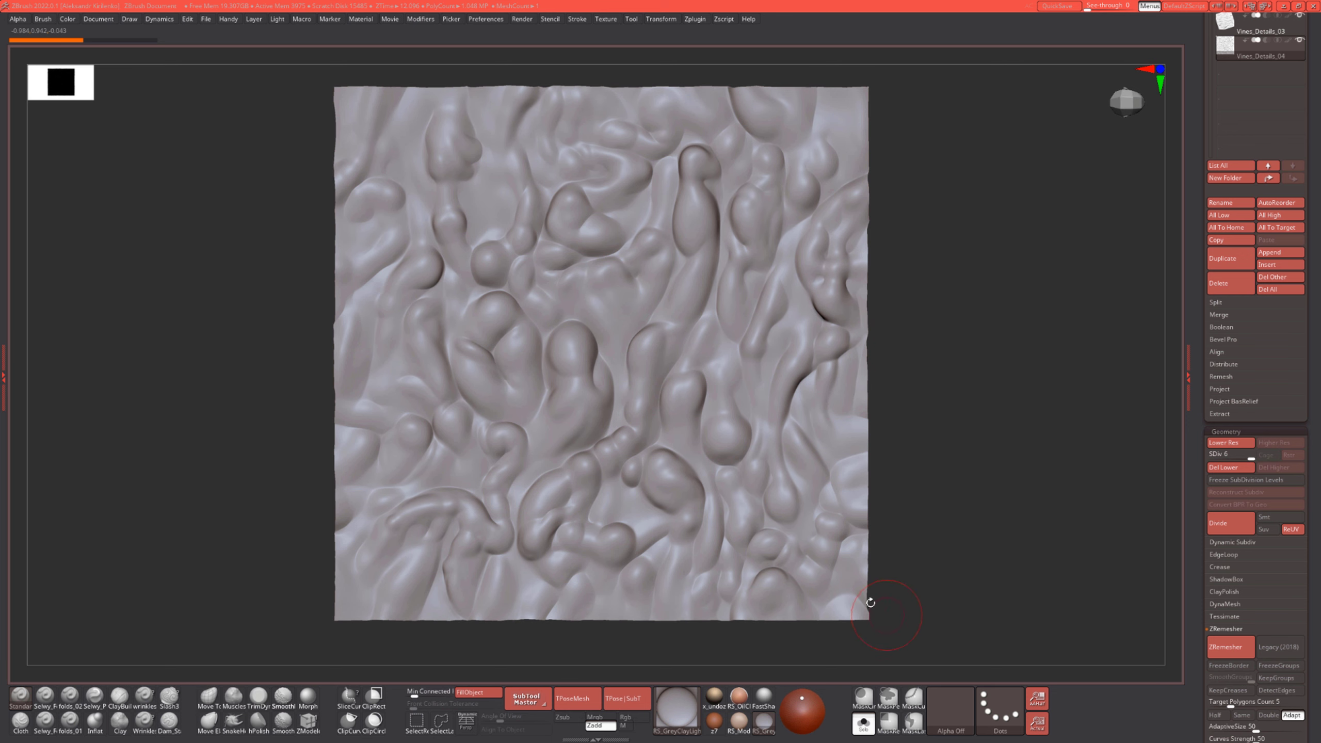
pyautogui.moveTo(1032, 412); pyautogui.dragTo(1040, 419)
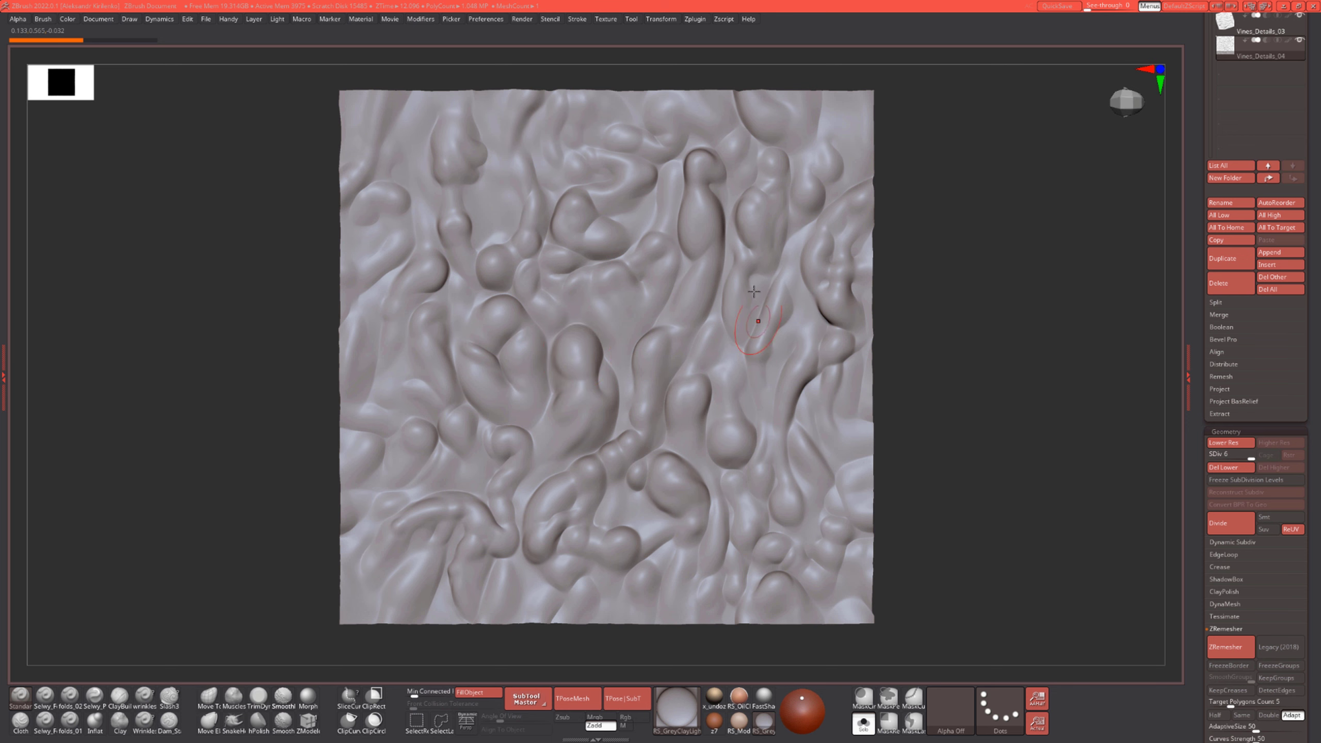
pyautogui.keyDown('alt'); pyautogui.moveTo(909, 258); pyautogui.dragTo(964, 244); pyautogui.keyUp('alt')
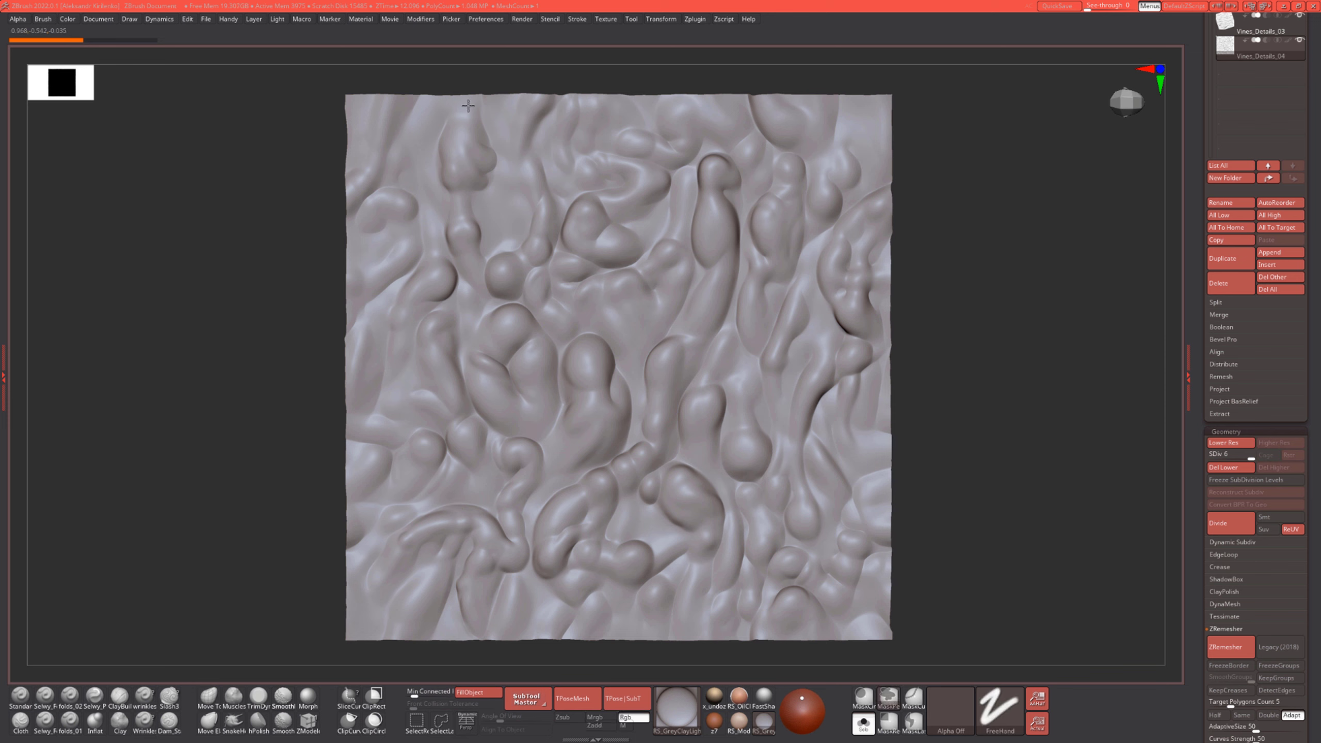
# Paint mask marks over the bulbous form near the plane's upper-left corner, then clear the mask
pyautogui.keyDown('ctrl'); pyautogui.moveTo(469, 109); pyautogui.dragTo(449, 159); pyautogui.keyUp('ctrl')
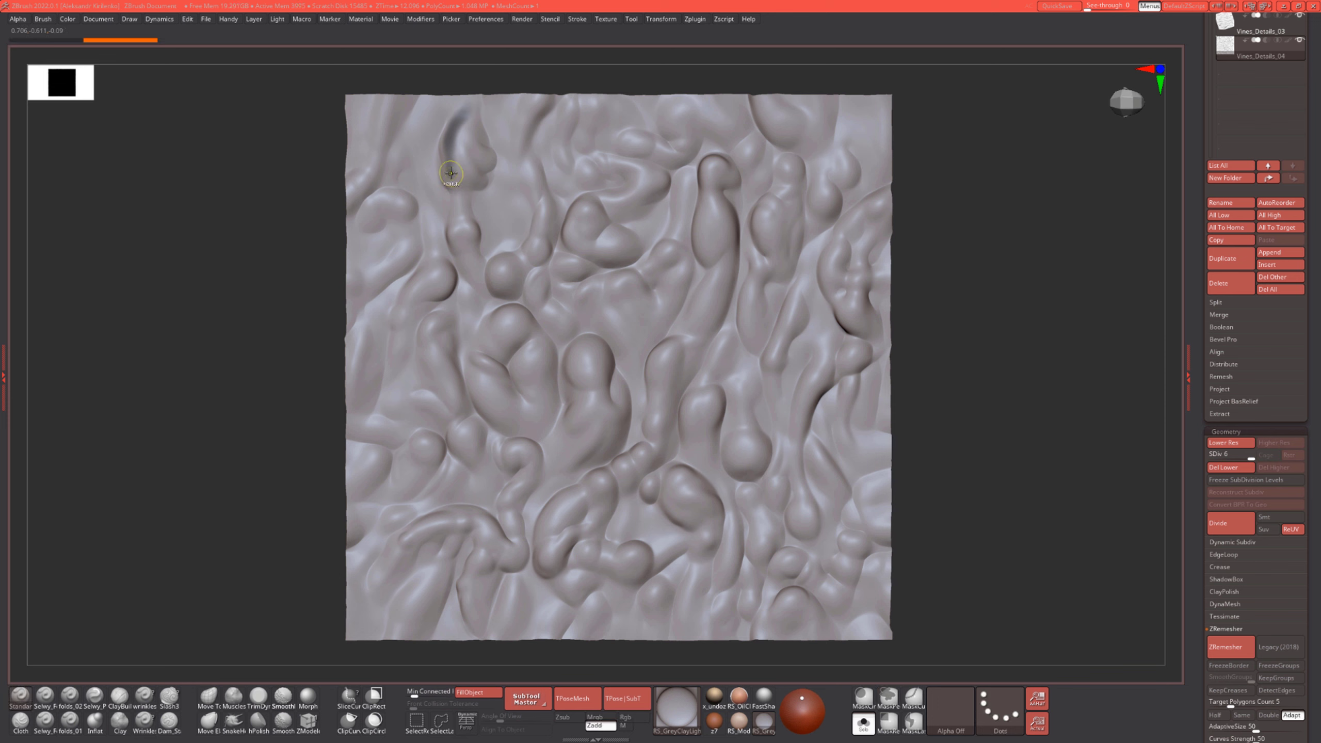
pyautogui.moveTo(450, 180)
pyautogui.keyDown('ctrl'); pyautogui.mouseDown()
pyautogui.moveTo(476, 180)
pyautogui.moveTo(463, 145)
pyautogui.moveTo(486, 161)
pyautogui.moveTo(464, 117)
pyautogui.moveTo(472, 189)
pyautogui.mouseUp(); pyautogui.keyUp('ctrl')
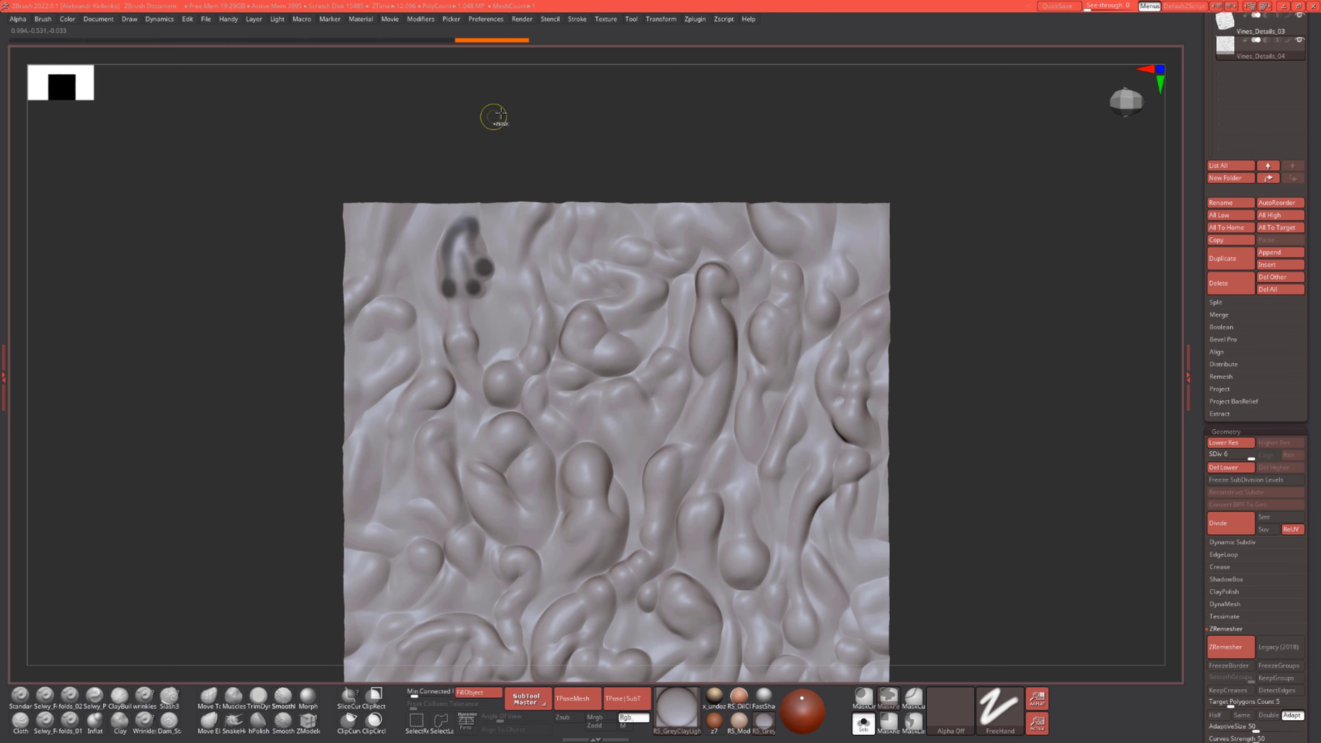
pyautogui.keyDown('alt'); pyautogui.moveTo(525, 136); pyautogui.dragTo(524, 66); pyautogui.keyUp('alt')
pyautogui.moveTo(453, 233)
pyautogui.keyDown('ctrl'); pyautogui.mouseDown()
pyautogui.moveTo(464, 274)
pyautogui.moveTo(451, 263)
pyautogui.moveTo(450, 284)
pyautogui.moveTo(458, 266)
pyautogui.mouseUp(); pyautogui.keyUp('ctrl')
pyautogui.moveTo(724, 98)
pyautogui.keyDown('alt'); pyautogui.mouseDown()
pyautogui.moveTo(763, 107)
pyautogui.moveTo(727, 93)
pyautogui.mouseUp(); pyautogui.keyUp('alt')
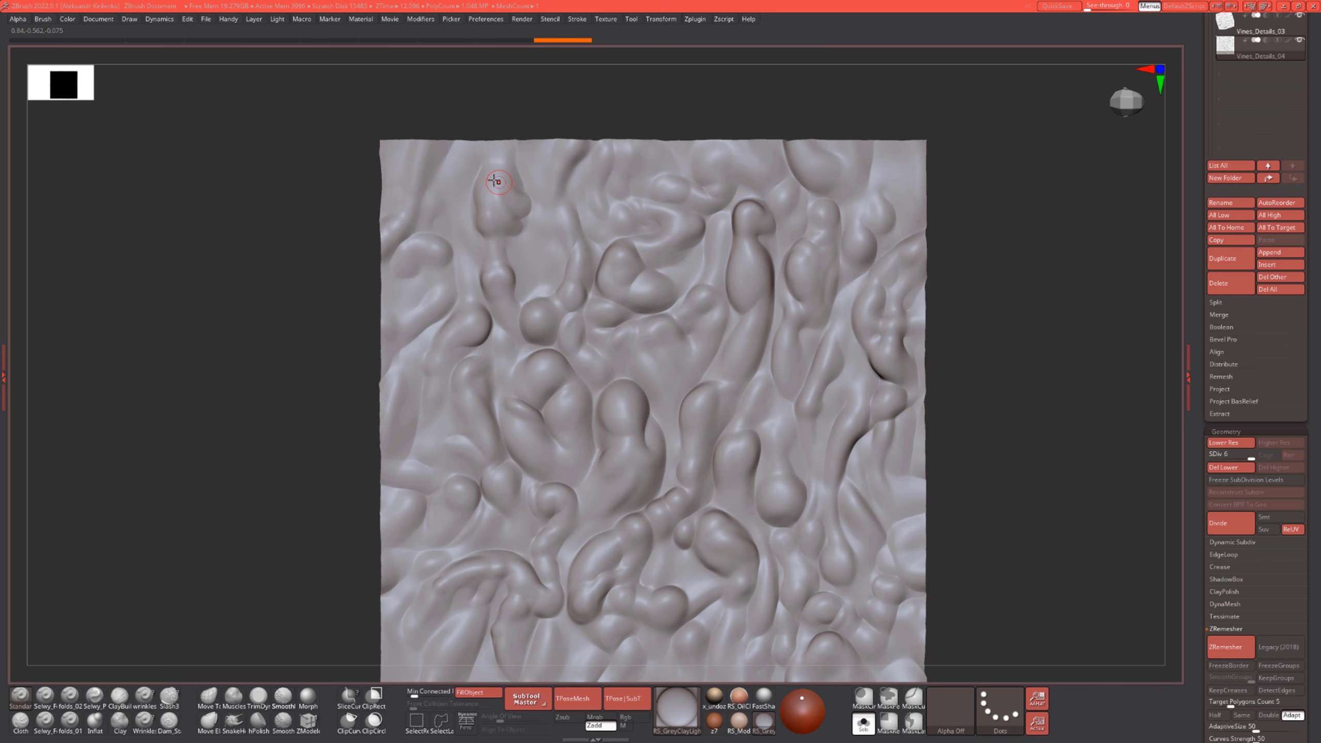
# Mask the round head and curved lower body of the figure-like blob near the plane's centre, then clear the mask
pyautogui.keyDown('alt'); pyautogui.moveTo(653, 99); pyautogui.dragTo(559, 97); pyautogui.keyUp('alt')
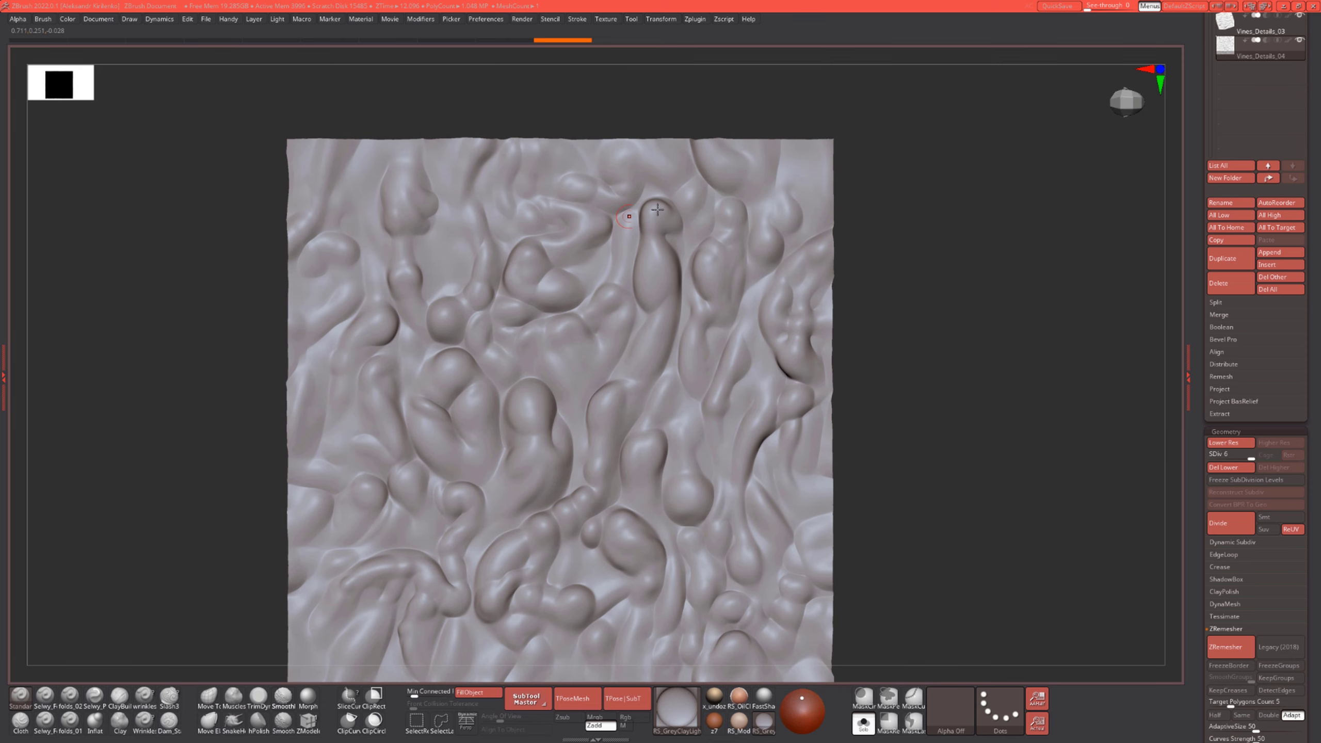
pyautogui.keyDown('alt'); pyautogui.moveTo(914, 193); pyautogui.dragTo(940, 163); pyautogui.keyUp('alt')
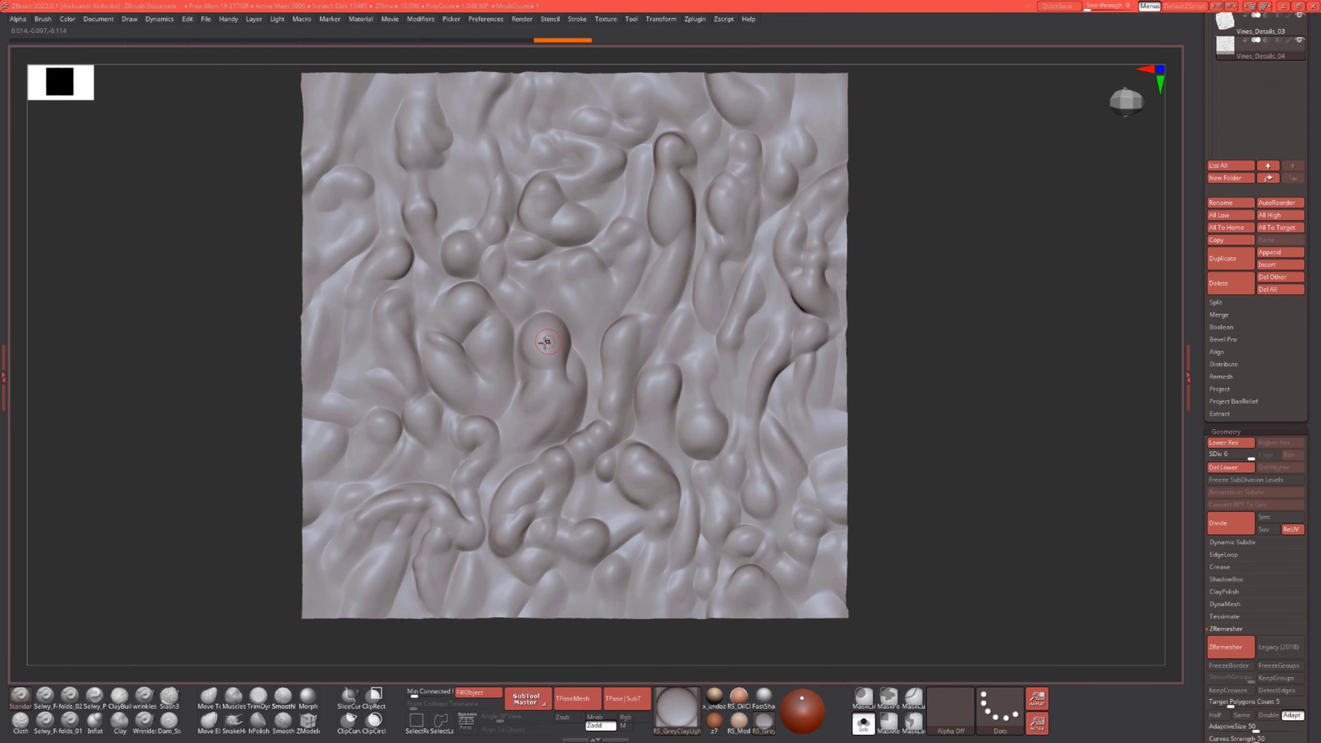
pyautogui.press('ctrl')
pyautogui.moveTo(552, 346)
pyautogui.keyDown('ctrl'); pyautogui.mouseDown()
pyautogui.moveTo(542, 354)
pyautogui.moveTo(548, 333)
pyautogui.moveTo(539, 335)
pyautogui.moveTo(562, 400)
pyautogui.moveTo(520, 448)
pyautogui.moveTo(528, 395)
pyautogui.moveTo(576, 394)
pyautogui.moveTo(570, 352)
pyautogui.mouseUp(); pyautogui.keyUp('ctrl')
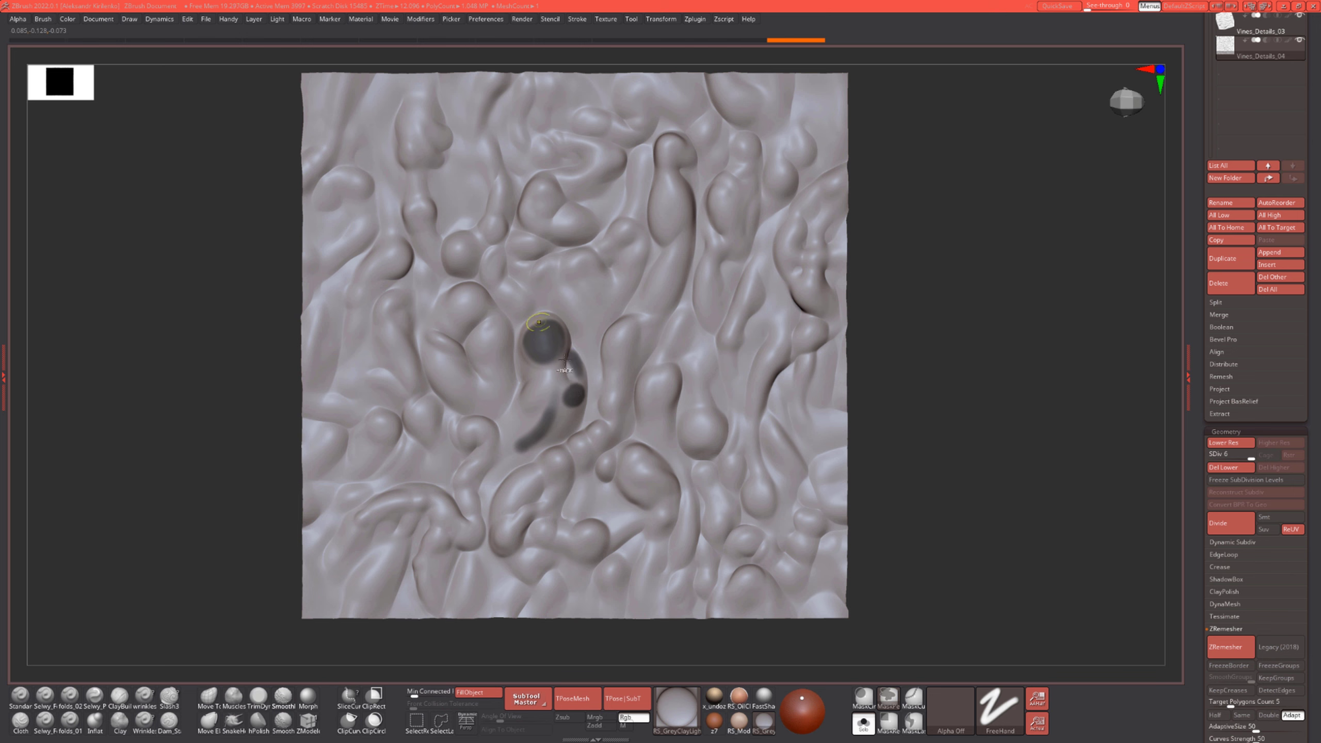
pyautogui.moveTo(580, 404)
pyautogui.keyDown('ctrl'); pyautogui.mouseDown()
pyautogui.moveTo(552, 445)
pyautogui.moveTo(574, 415)
pyautogui.moveTo(529, 391)
pyautogui.moveTo(503, 446)
pyautogui.moveTo(544, 449)
pyautogui.moveTo(564, 428)
pyautogui.mouseUp(); pyautogui.keyUp('ctrl')
pyautogui.keyDown('ctrl'); pyautogui.moveTo(948, 317); pyautogui.dragTo(1008, 286); pyautogui.keyUp('ctrl')
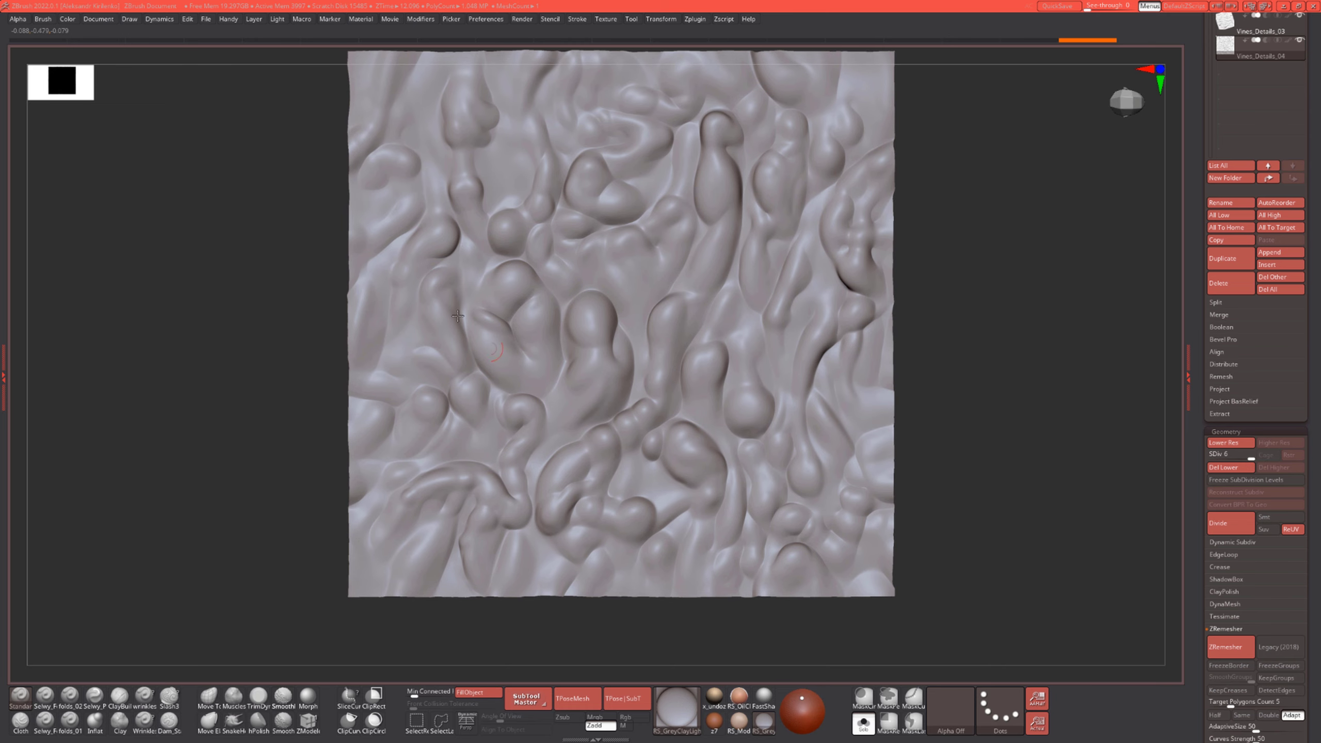
# Mask the rounded top and the two lower lobes of the folded form left of the central blob, then clear the mask
pyautogui.press('ctrl')
pyautogui.press('ctrl')
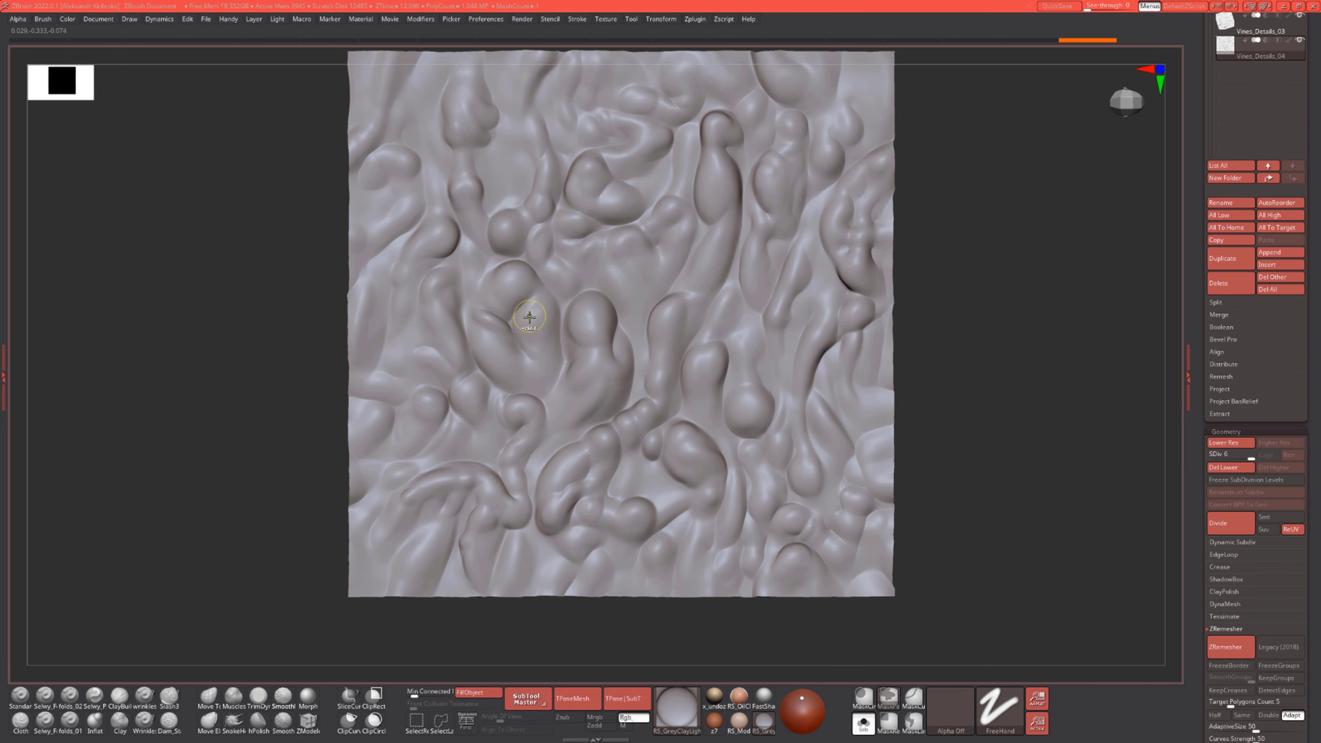
pyautogui.press('ctrl')
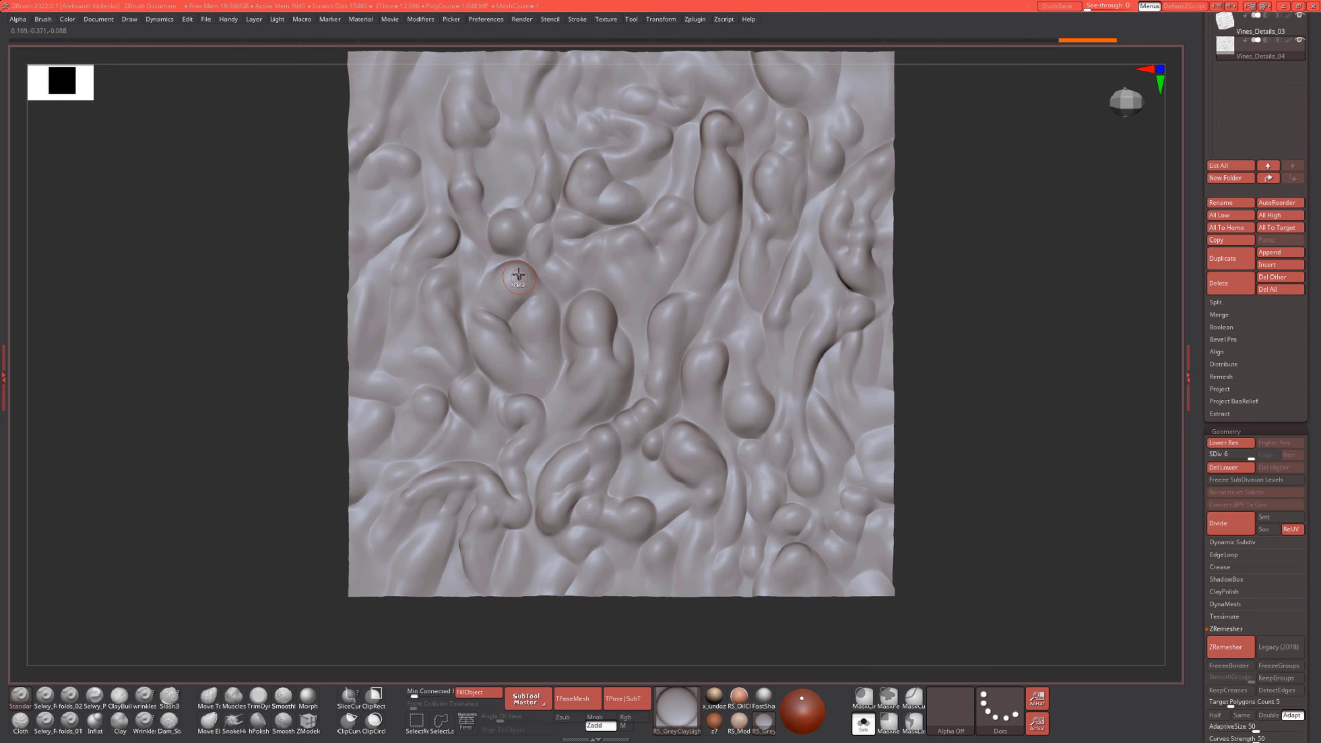
pyautogui.moveTo(518, 277)
pyautogui.keyDown('ctrl'); pyautogui.mouseDown()
pyautogui.moveTo(547, 390)
pyautogui.moveTo(501, 373)
pyautogui.moveTo(467, 329)
pyautogui.mouseUp(); pyautogui.keyUp('ctrl')
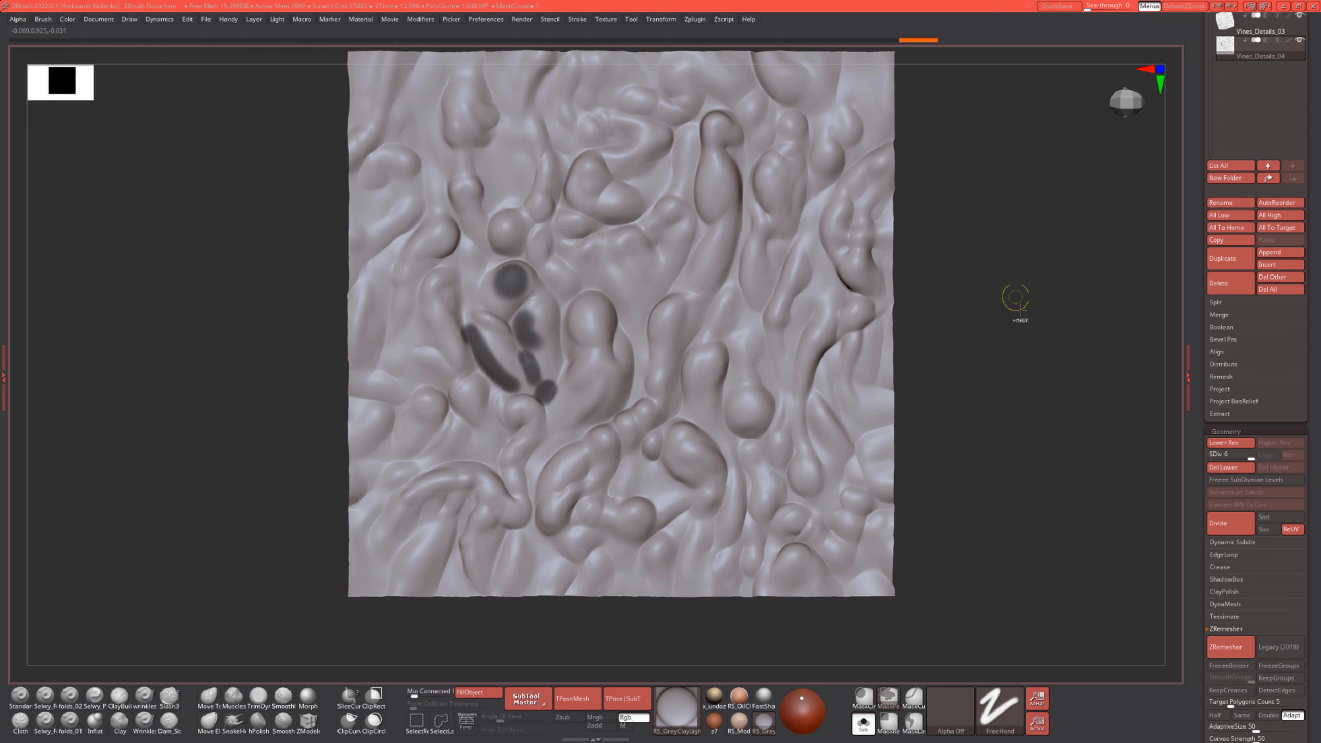
pyautogui.keyDown('ctrl'); pyautogui.moveTo(1020, 311); pyautogui.dragTo(1030, 329); pyautogui.keyUp('ctrl')
# Turn the polyframe display on and off twice to examine the vine plane's mesh and forms
pyautogui.keyDown('alt'); pyautogui.moveTo(997, 280); pyautogui.dragTo(971, 264); pyautogui.keyUp('alt')
pyautogui.hotkey('shift', 'f')
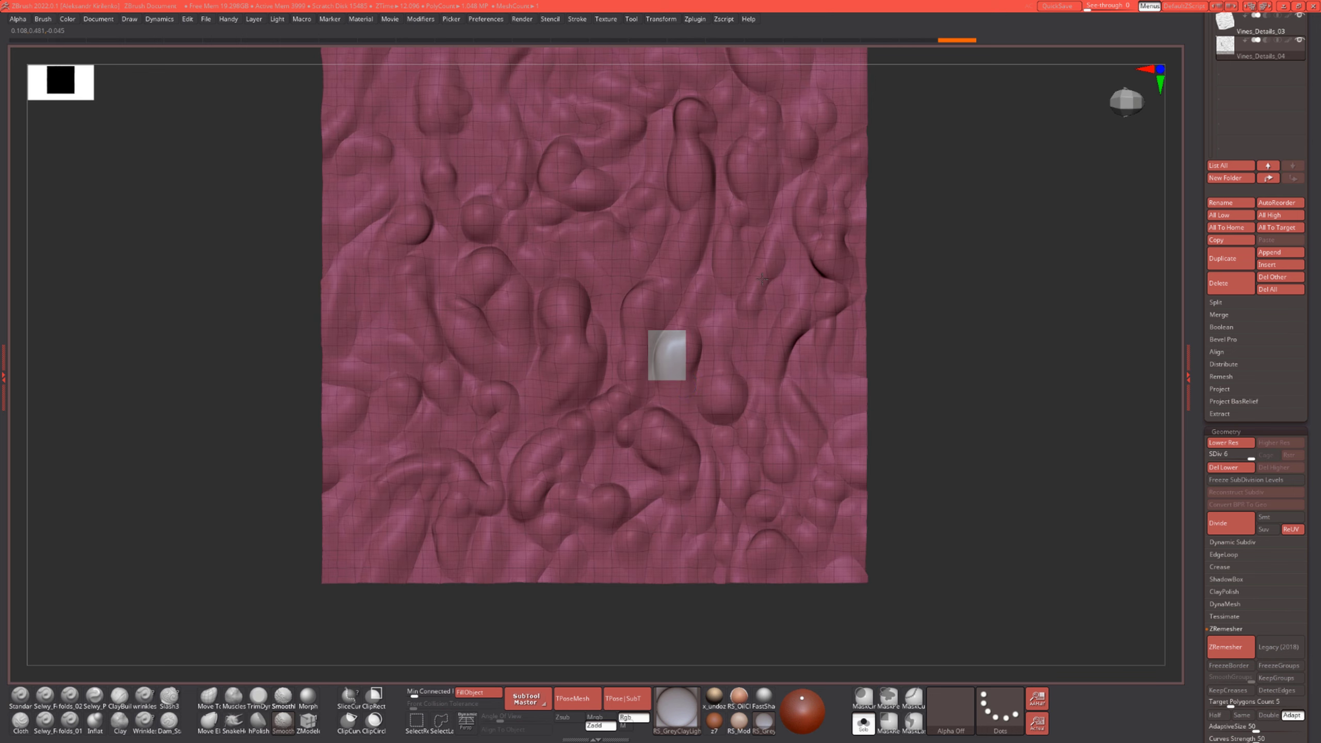
pyautogui.hotkey('shift', 'f')
pyautogui.keyDown('alt'); pyautogui.moveTo(763, 279); pyautogui.dragTo(734, 319); pyautogui.keyUp('alt')
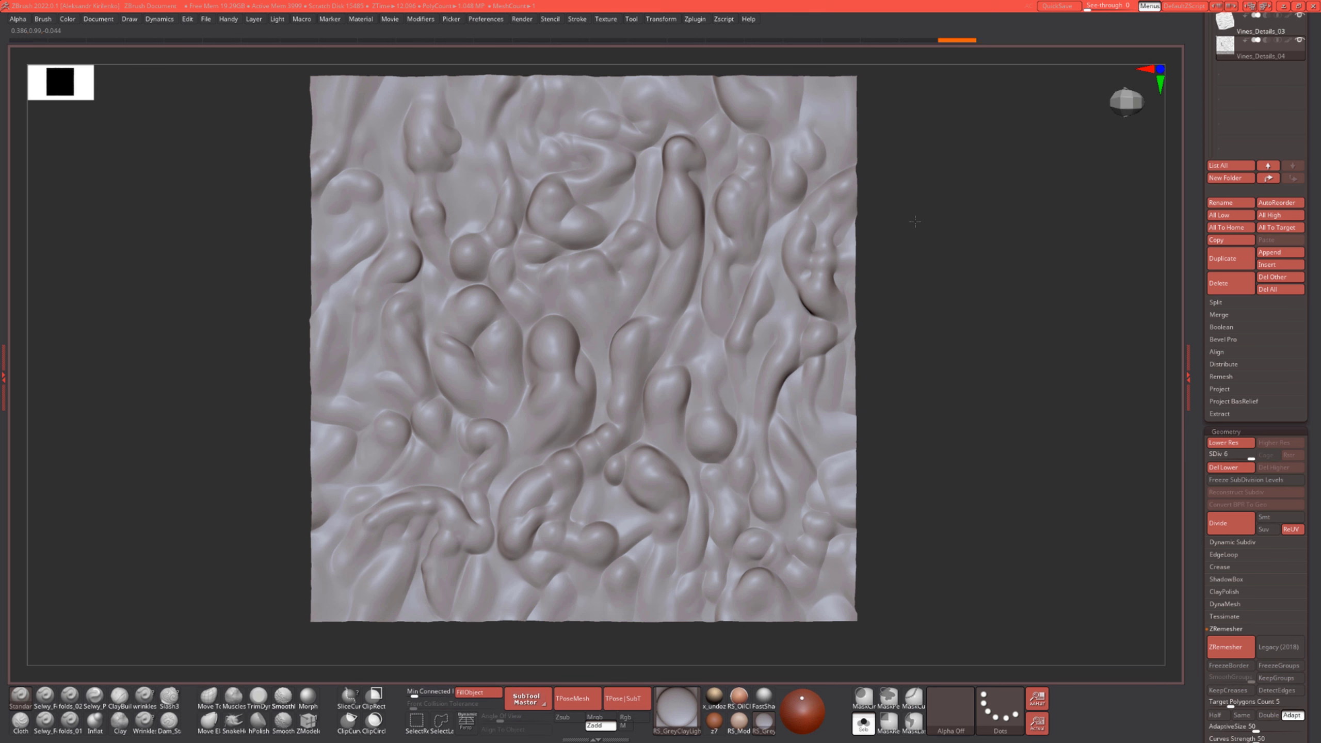
pyautogui.keyDown('alt'); pyautogui.moveTo(915, 222); pyautogui.dragTo(913, 233); pyautogui.keyUp('alt')
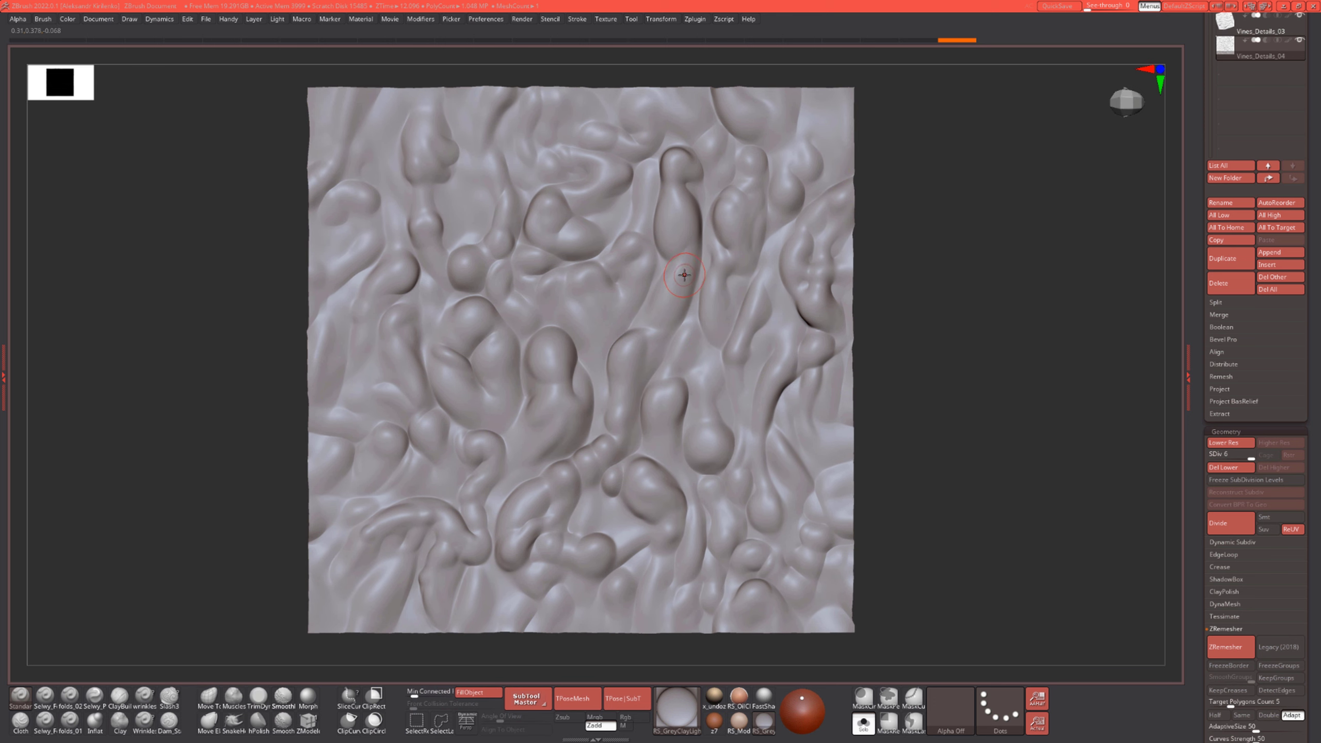
pyautogui.hotkey('shift', 'f')
pyautogui.hotkey('shift', 'f')
pyautogui.keyDown('alt'); pyautogui.moveTo(962, 273); pyautogui.dragTo(976, 284); pyautogui.keyUp('alt')
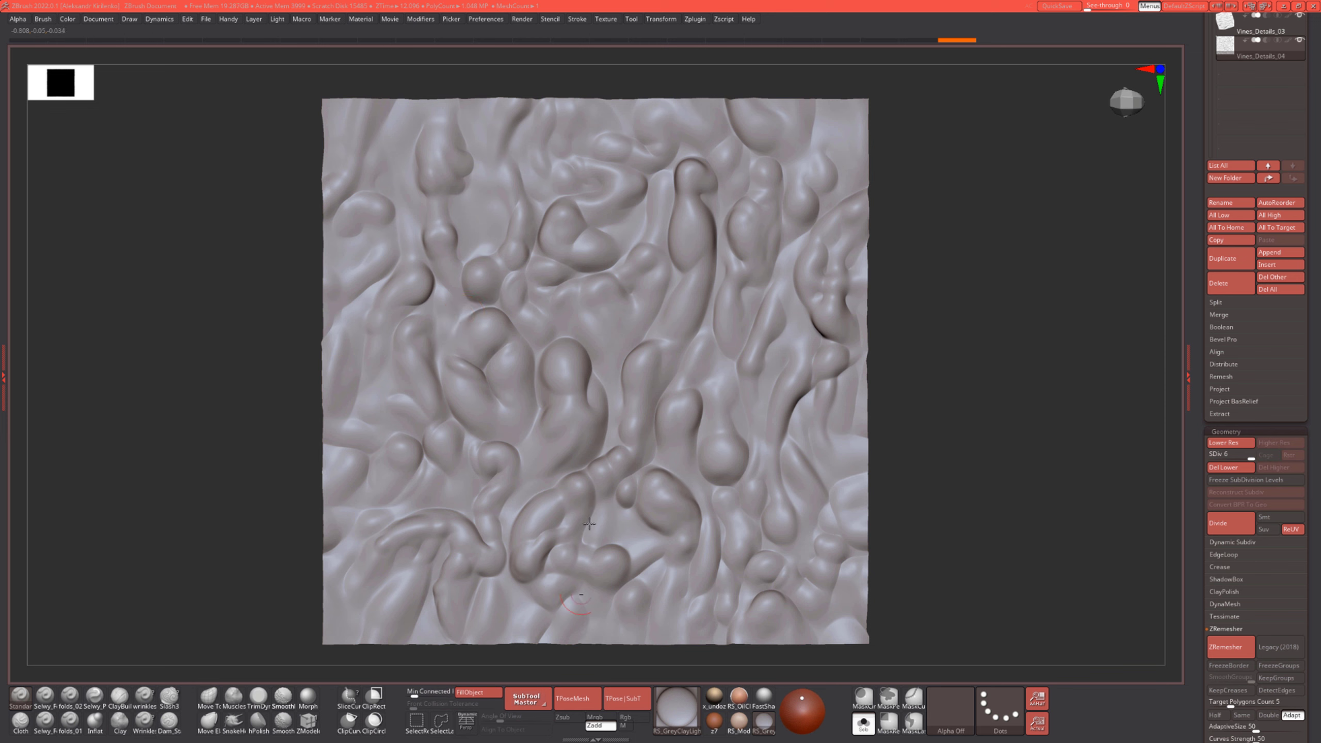
# Apply the FlatSketch01 material to the vine detail plane
pyautogui.keyDown('alt'); pyautogui.moveTo(950, 365); pyautogui.dragTo(932, 324); pyautogui.keyUp('alt')
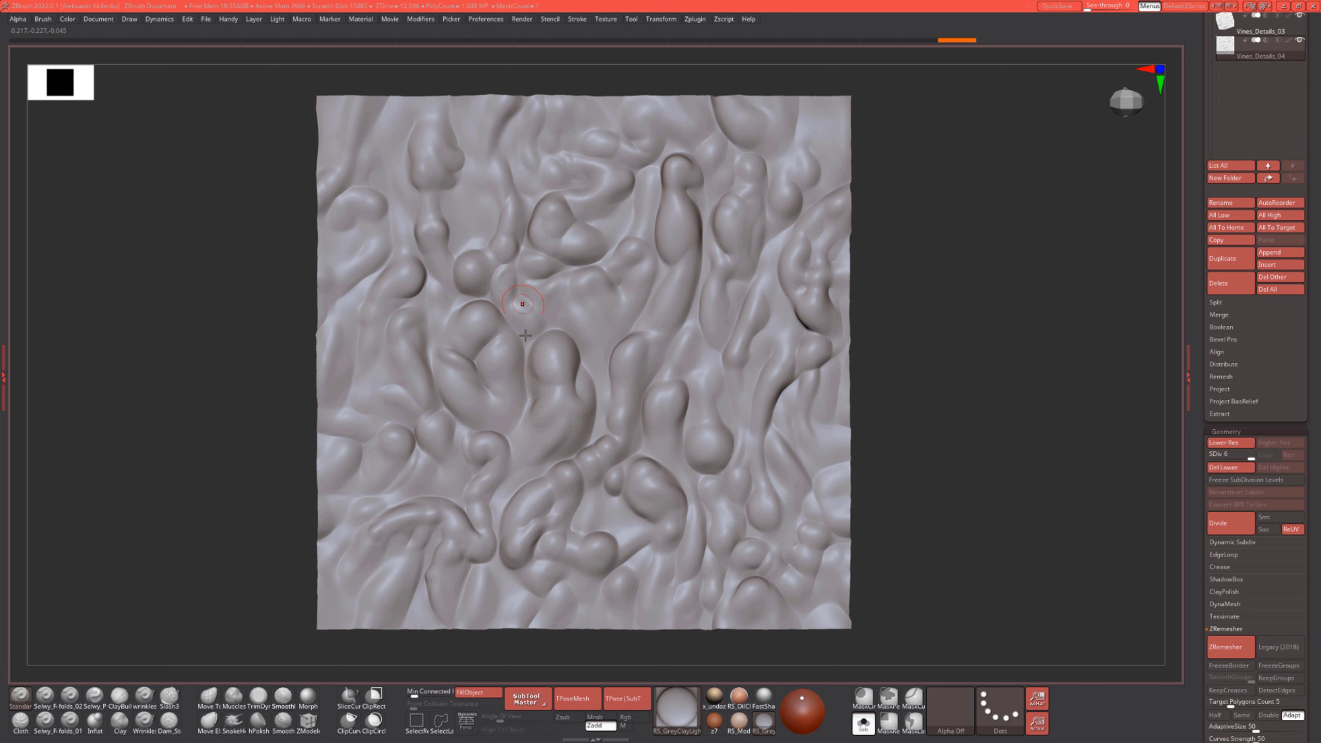
pyautogui.moveTo(983, 311); pyautogui.dragTo(936, 278)
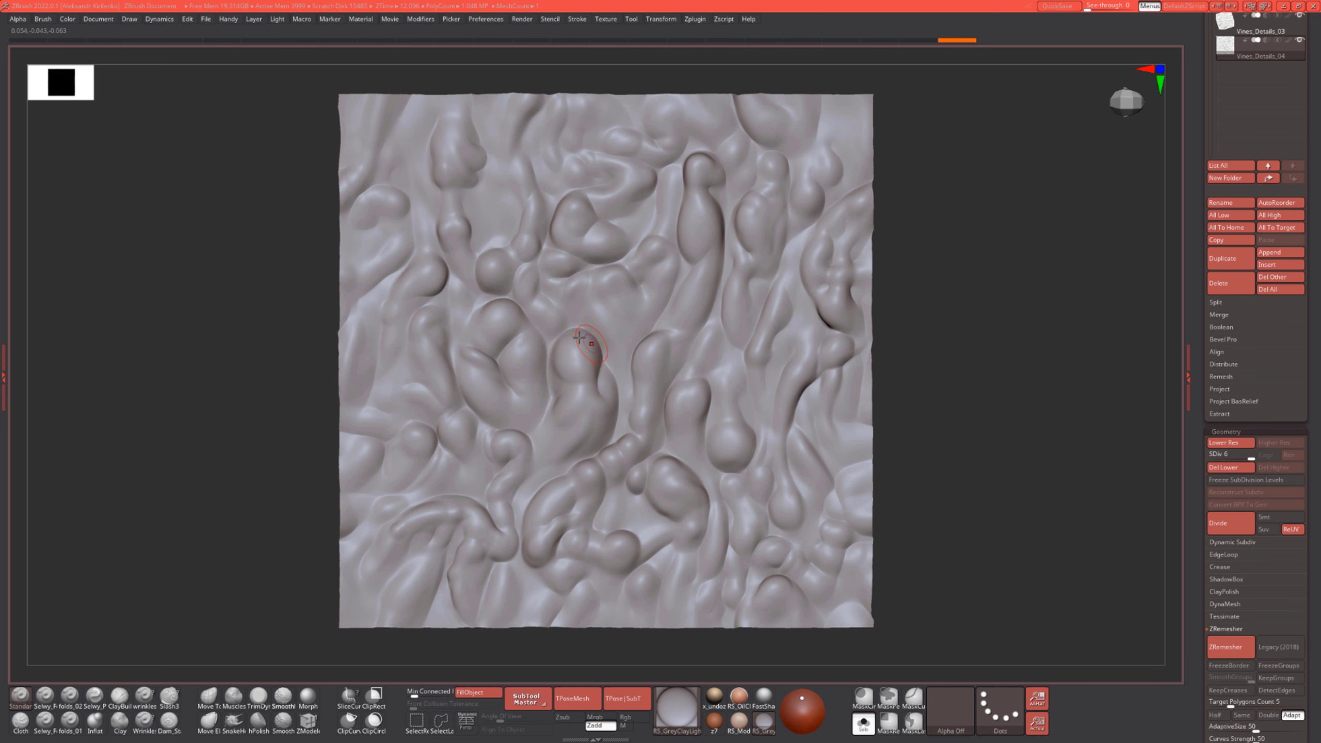
pyautogui.keyDown('alt'); pyautogui.moveTo(1017, 324); pyautogui.dragTo(1004, 335); pyautogui.keyUp('alt')
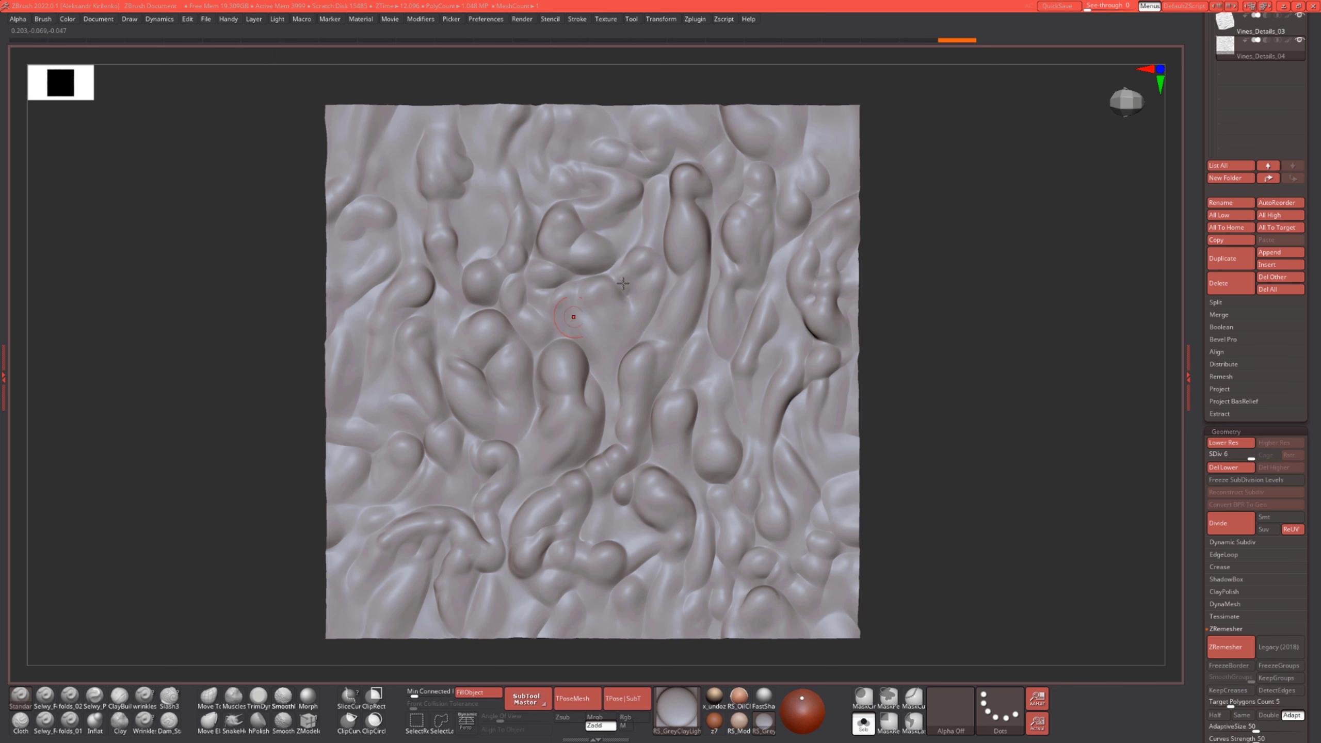
pyautogui.keyDown('alt'); pyautogui.moveTo(971, 250); pyautogui.dragTo(974, 262); pyautogui.keyUp('alt')
pyautogui.keyDown('alt'); pyautogui.moveTo(947, 309); pyautogui.dragTo(919, 288); pyautogui.keyUp('alt')
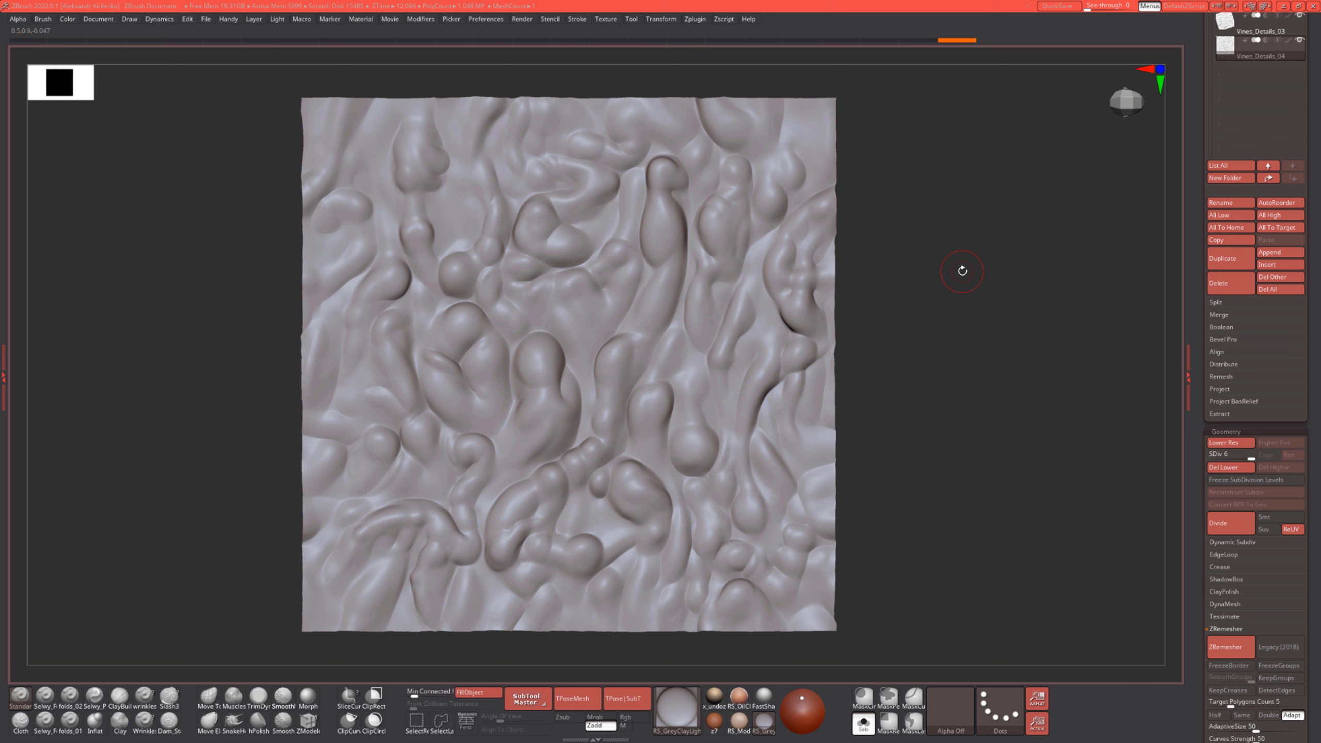
pyautogui.click(678, 696)
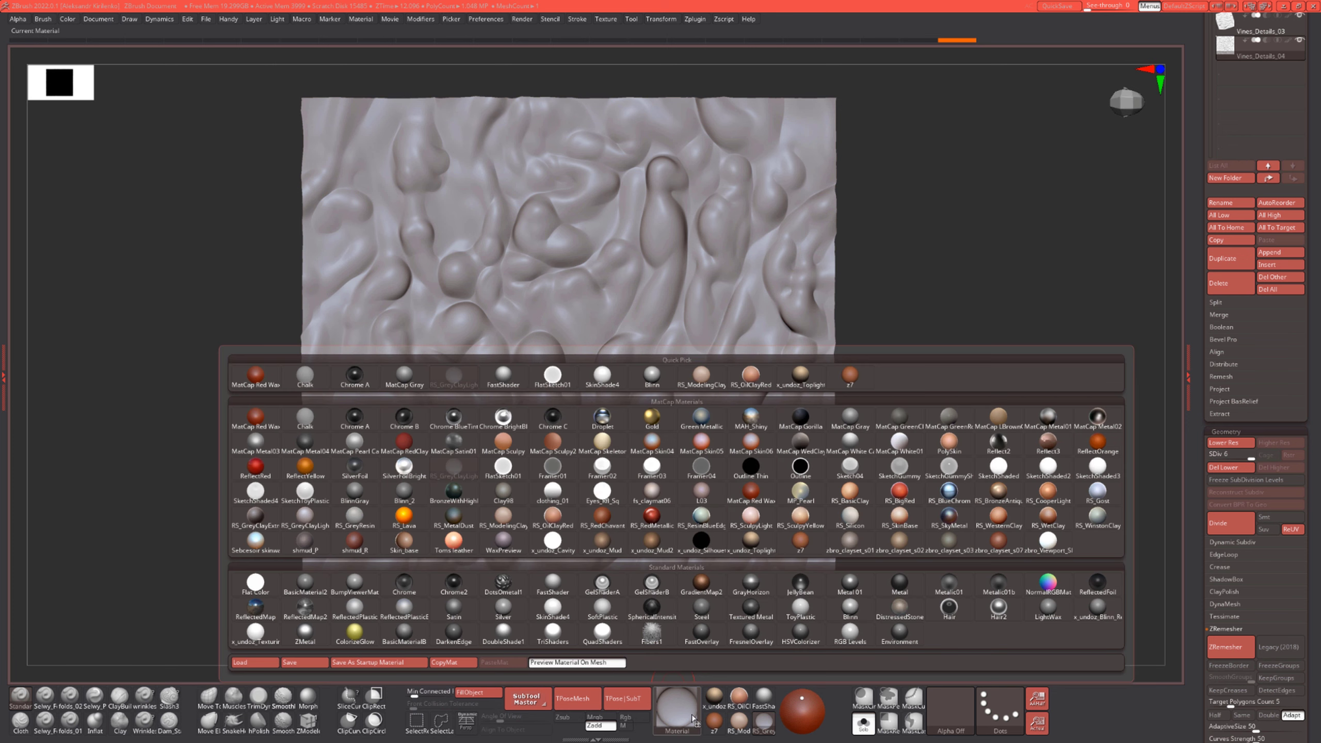
pyautogui.click(504, 471)
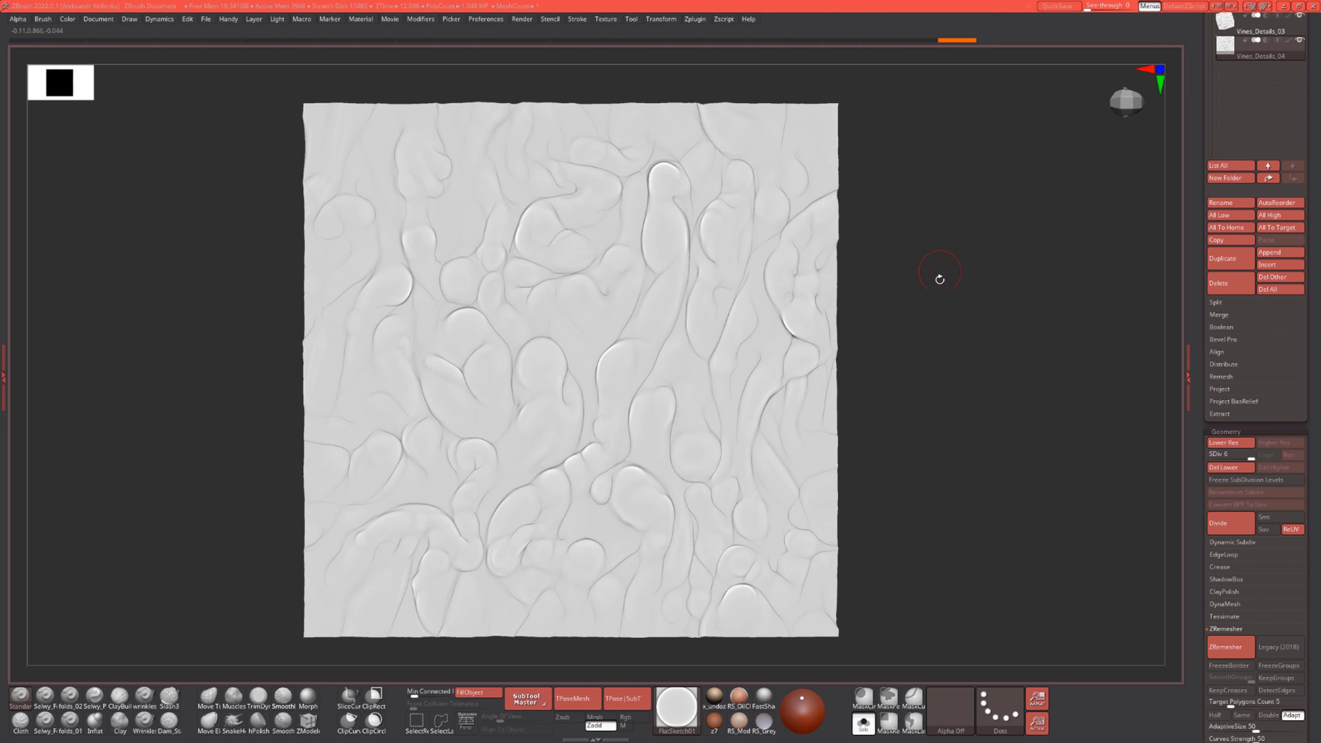
# Mask the rounded top, side edge, lower edge and trailing folds of the oval form in the plane's lower middle, then clear the mask
pyautogui.keyDown('alt'); pyautogui.moveTo(953, 284); pyautogui.dragTo(1008, 314); pyautogui.keyUp('alt')
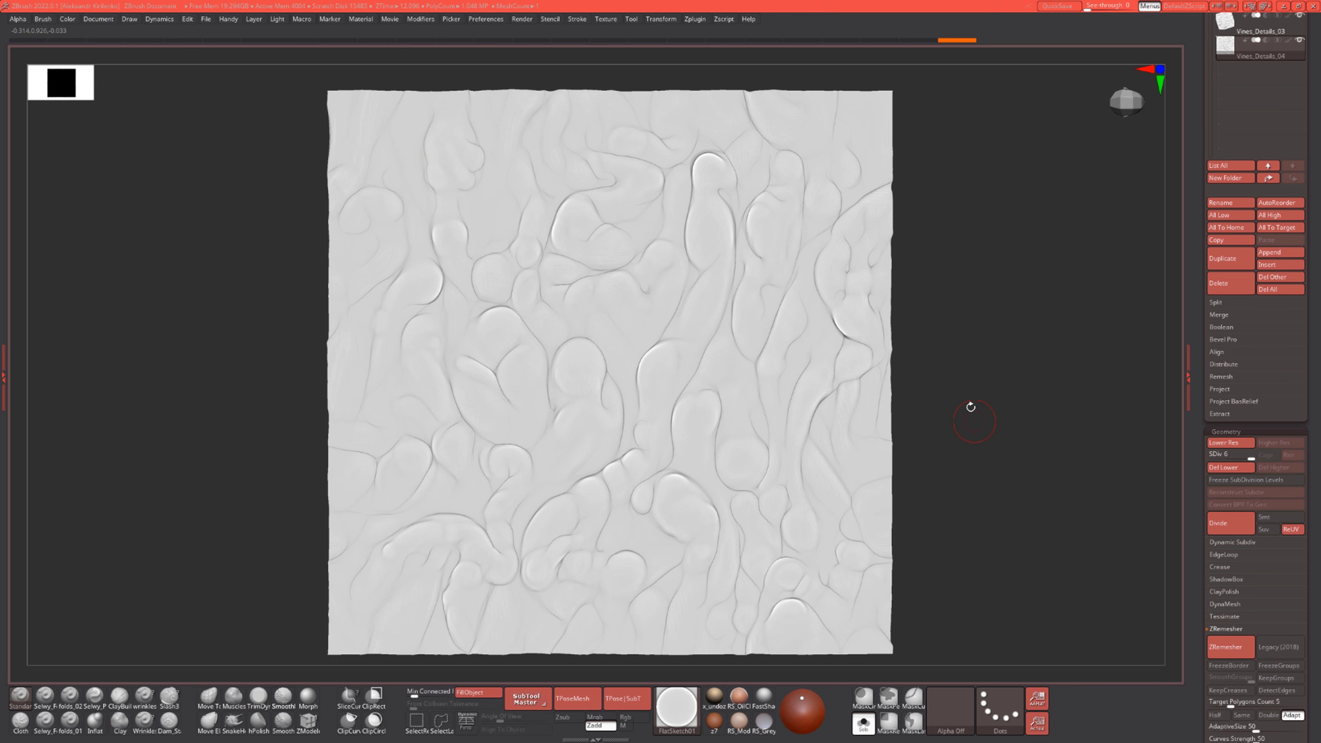
pyautogui.moveTo(970, 408)
pyautogui.keyDown('alt'); pyautogui.mouseDown()
pyautogui.moveTo(956, 380)
pyautogui.moveTo(909, 374)
pyautogui.mouseUp(); pyautogui.keyUp('alt')
pyautogui.press('w')
pyautogui.press('q')
pyautogui.keyDown('alt'); pyautogui.moveTo(985, 428); pyautogui.dragTo(977, 313); pyautogui.keyUp('alt')
pyautogui.moveTo(1106, 379)
pyautogui.keyDown('alt'); pyautogui.mouseDown()
pyautogui.moveTo(1103, 363)
pyautogui.moveTo(1100, 376)
pyautogui.mouseUp(); pyautogui.keyUp('alt')
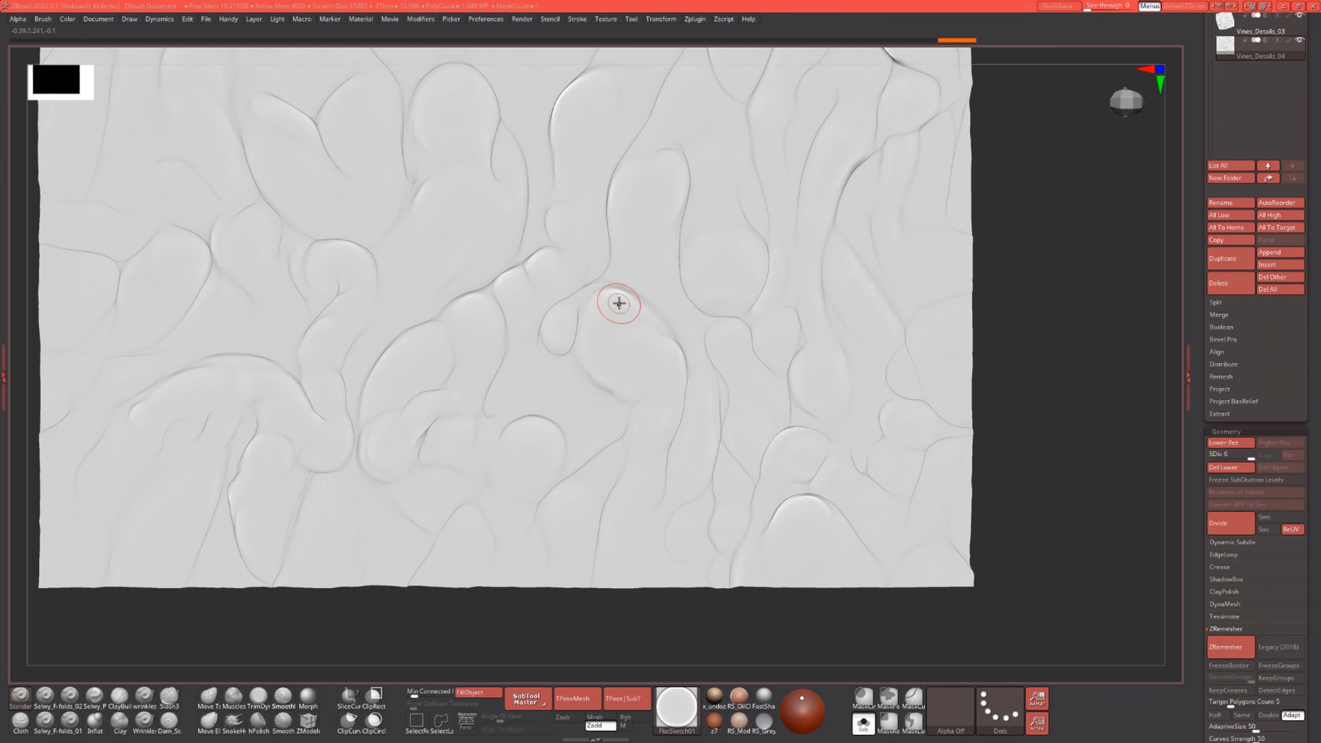
pyautogui.keyDown('ctrl'); pyautogui.moveTo(617, 302); pyautogui.dragTo(611, 306); pyautogui.keyUp('ctrl')
pyautogui.keyDown('ctrl'); pyautogui.moveTo(676, 355); pyautogui.dragTo(675, 367); pyautogui.keyUp('ctrl')
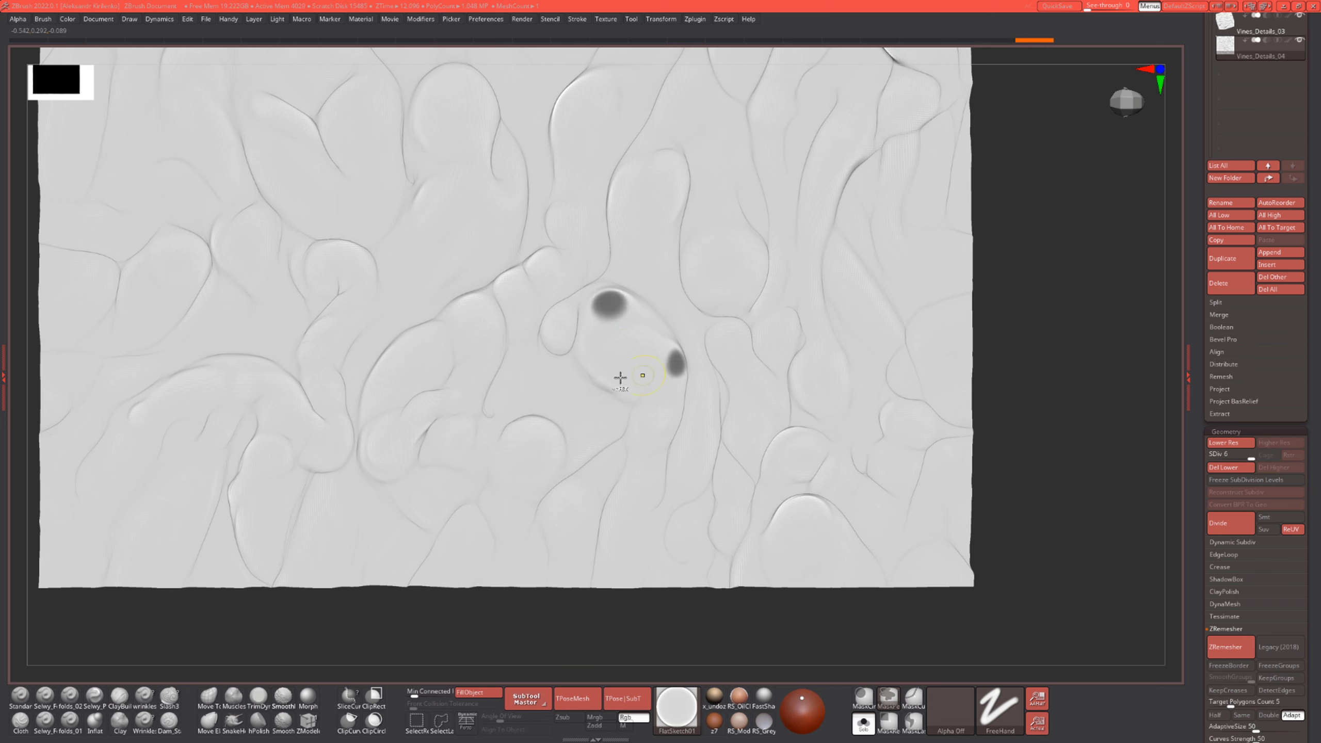
pyautogui.keyDown('ctrl'); pyautogui.moveTo(591, 351); pyautogui.dragTo(668, 440); pyautogui.keyUp('ctrl')
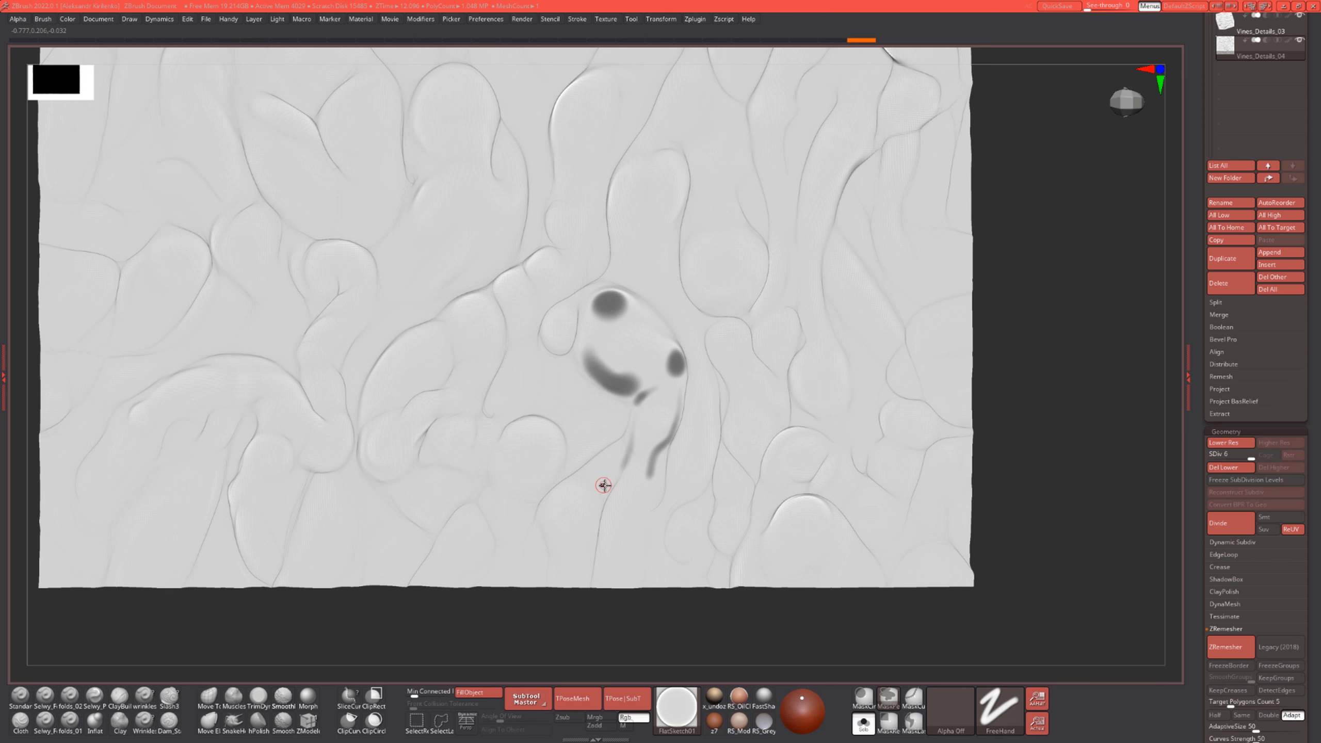
pyautogui.keyDown('ctrl'); pyautogui.moveTo(1022, 327); pyautogui.dragTo(992, 384); pyautogui.keyUp('ctrl')
# Carve creases with the DamStandard brush around the oval form's round head and along its outer right bulge
pyautogui.hotkey('shift', 'f')
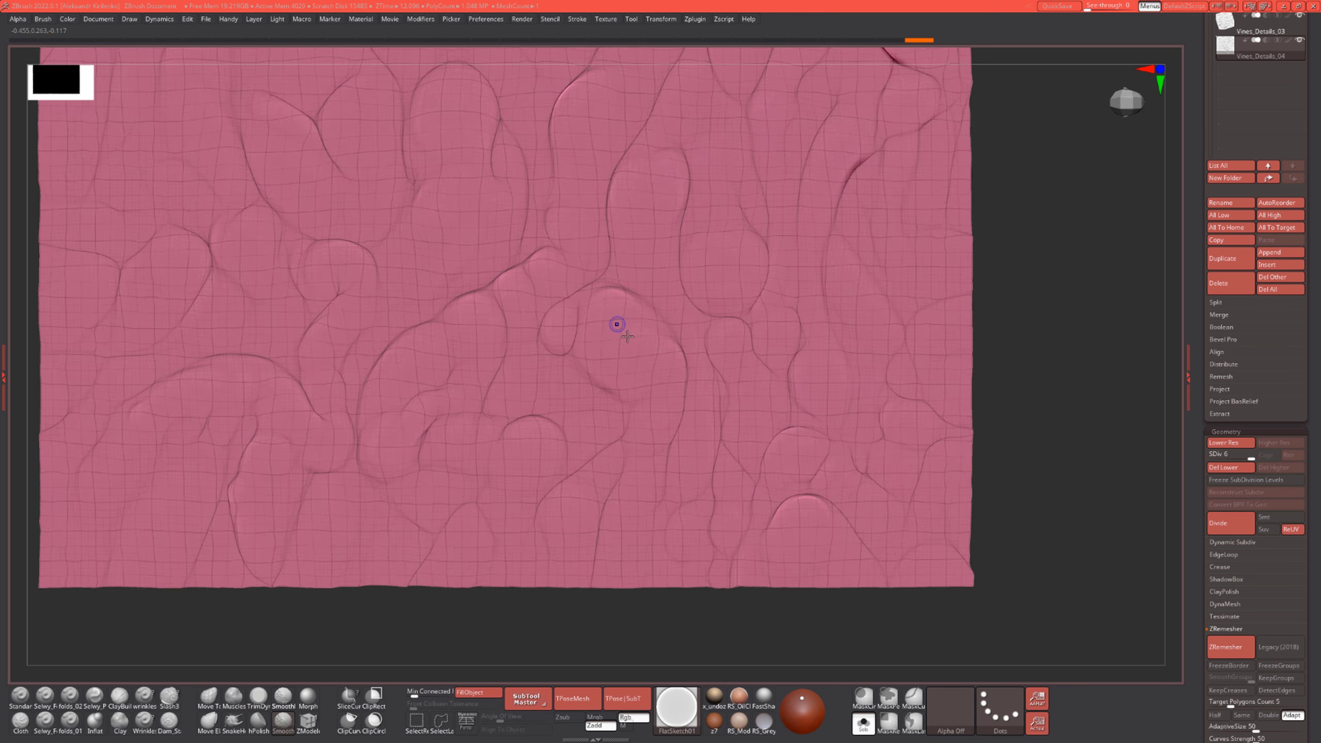
pyautogui.hotkey('shift', 'f')
pyautogui.moveTo(608, 323)
pyautogui.mouseDown()
pyautogui.moveTo(622, 310)
pyautogui.moveTo(603, 308)
pyautogui.moveTo(639, 313)
pyautogui.moveTo(590, 324)
pyautogui.moveTo(634, 338)
pyautogui.moveTo(628, 380)
pyautogui.moveTo(647, 368)
pyautogui.moveTo(604, 307)
pyautogui.mouseUp()
pyautogui.press('b')
pyautogui.press('d')
pyautogui.press('s')
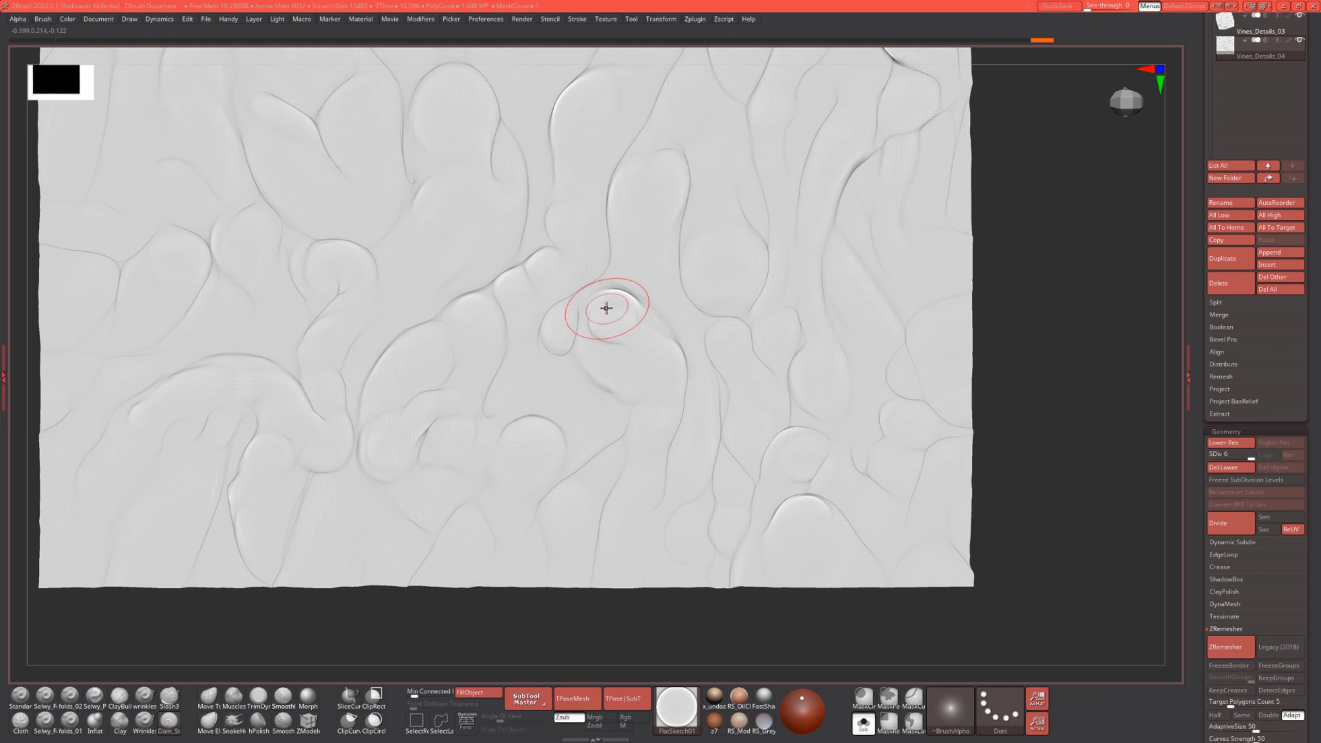
pyautogui.press('shift')
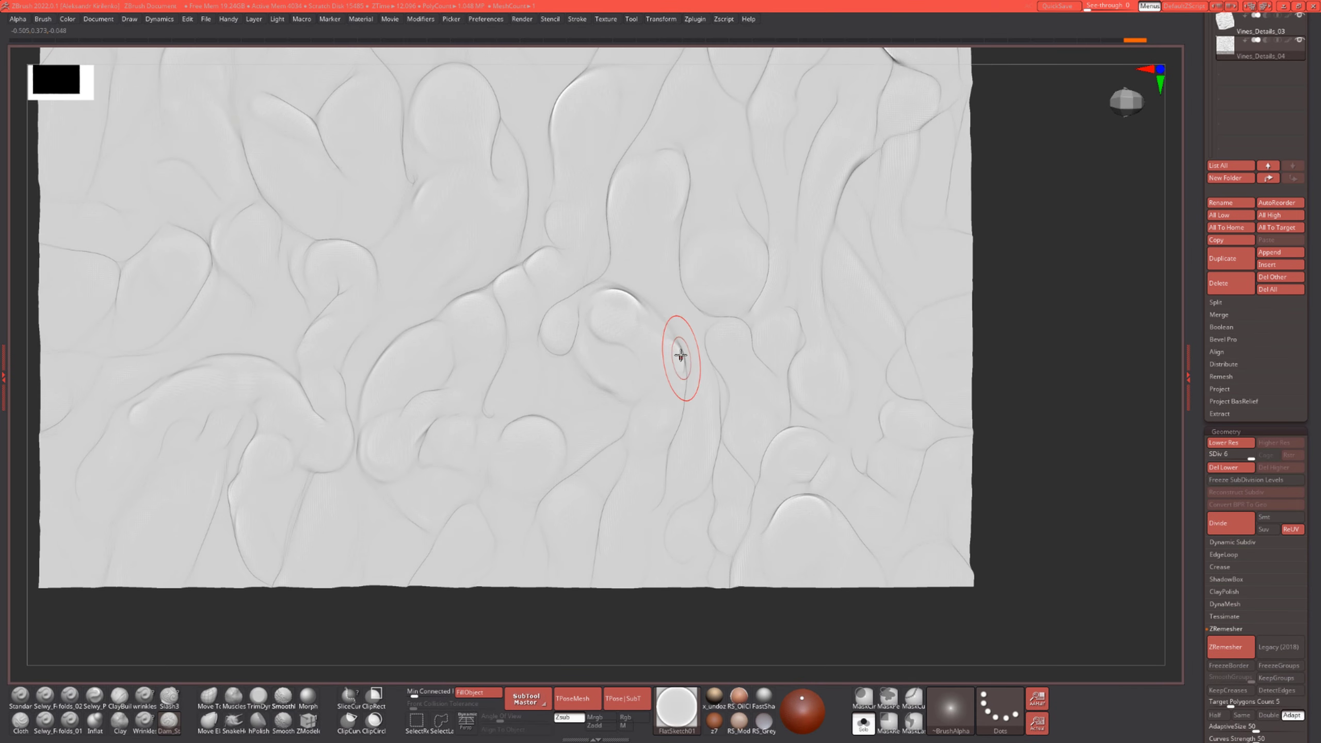
pyautogui.moveTo(680, 356); pyautogui.dragTo(673, 387)
pyautogui.moveTo(672, 339)
pyautogui.mouseDown()
pyautogui.moveTo(665, 404)
pyautogui.moveTo(687, 380)
pyautogui.moveTo(676, 383)
pyautogui.mouseUp()
# Carve the oval form's lower-left edge and the fold trailing below it, then lightly smooth the creases
pyautogui.press('s')
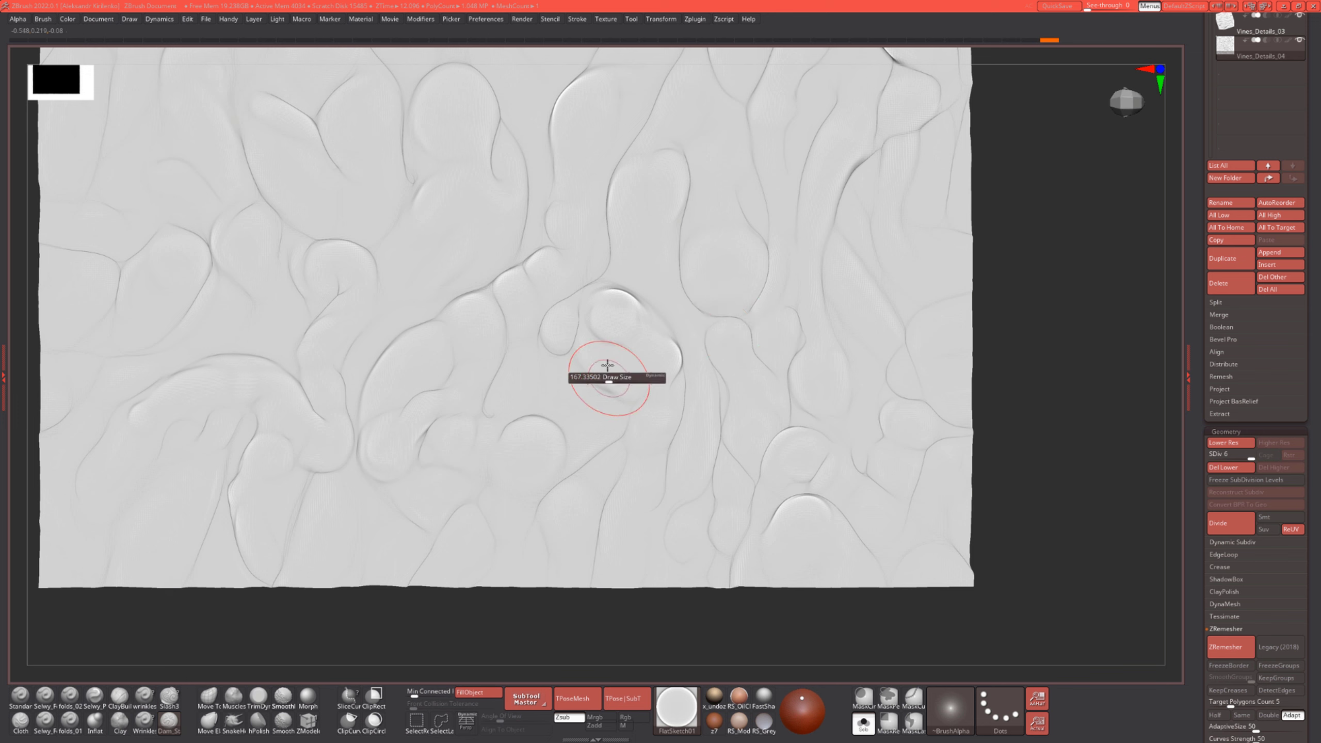
pyautogui.moveTo(582, 358)
pyautogui.mouseDown()
pyautogui.moveTo(634, 412)
pyautogui.moveTo(628, 453)
pyautogui.mouseUp()
pyautogui.moveTo(645, 395); pyautogui.dragTo(626, 466)
pyautogui.moveTo(647, 397); pyautogui.dragTo(634, 461)
pyautogui.moveTo(647, 395); pyautogui.dragTo(627, 465)
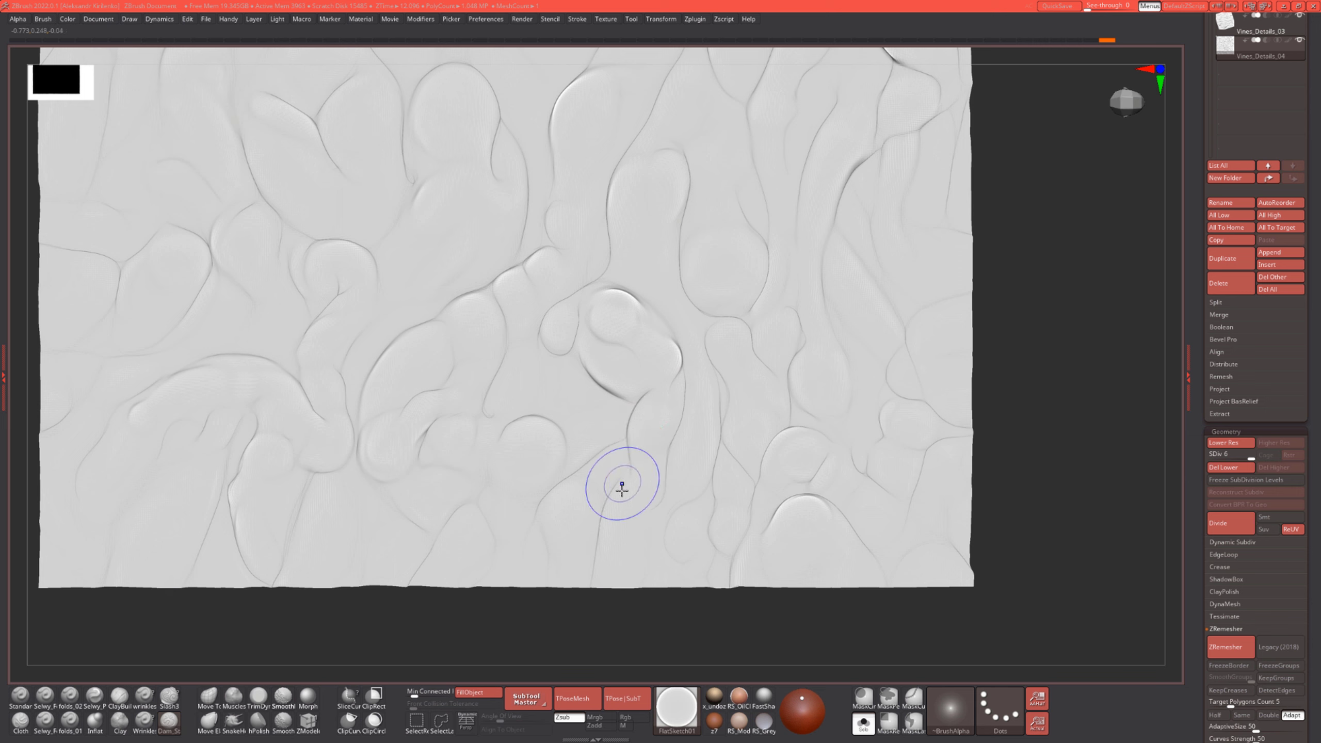
pyautogui.moveTo(634, 396)
pyautogui.keyDown('shift'); pyautogui.mouseDown()
pyautogui.moveTo(575, 334)
pyautogui.moveTo(595, 372)
pyautogui.mouseUp(); pyautogui.keyUp('shift')
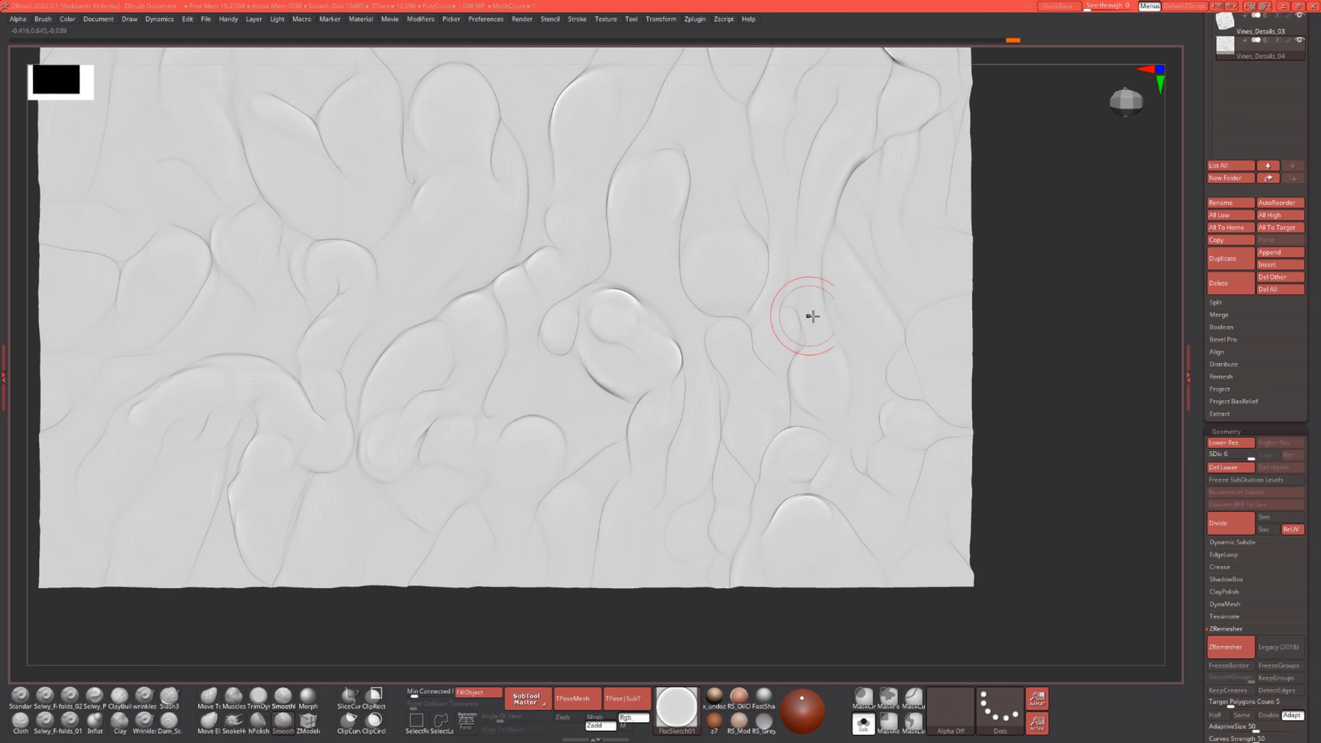
pyautogui.moveTo(598, 312)
pyautogui.keyDown('shift'); pyautogui.mouseDown()
pyautogui.moveTo(616, 310)
pyautogui.moveTo(651, 353)
pyautogui.moveTo(618, 322)
pyautogui.moveTo(632, 325)
pyautogui.moveTo(610, 321)
pyautogui.moveTo(646, 330)
pyautogui.moveTo(602, 309)
pyautogui.mouseUp(); pyautogui.keyUp('shift')
# Choose the Clay brush and smooth the surface around the oval form's head
pyautogui.press('b')
pyautogui.press('c')
pyautogui.press('l')
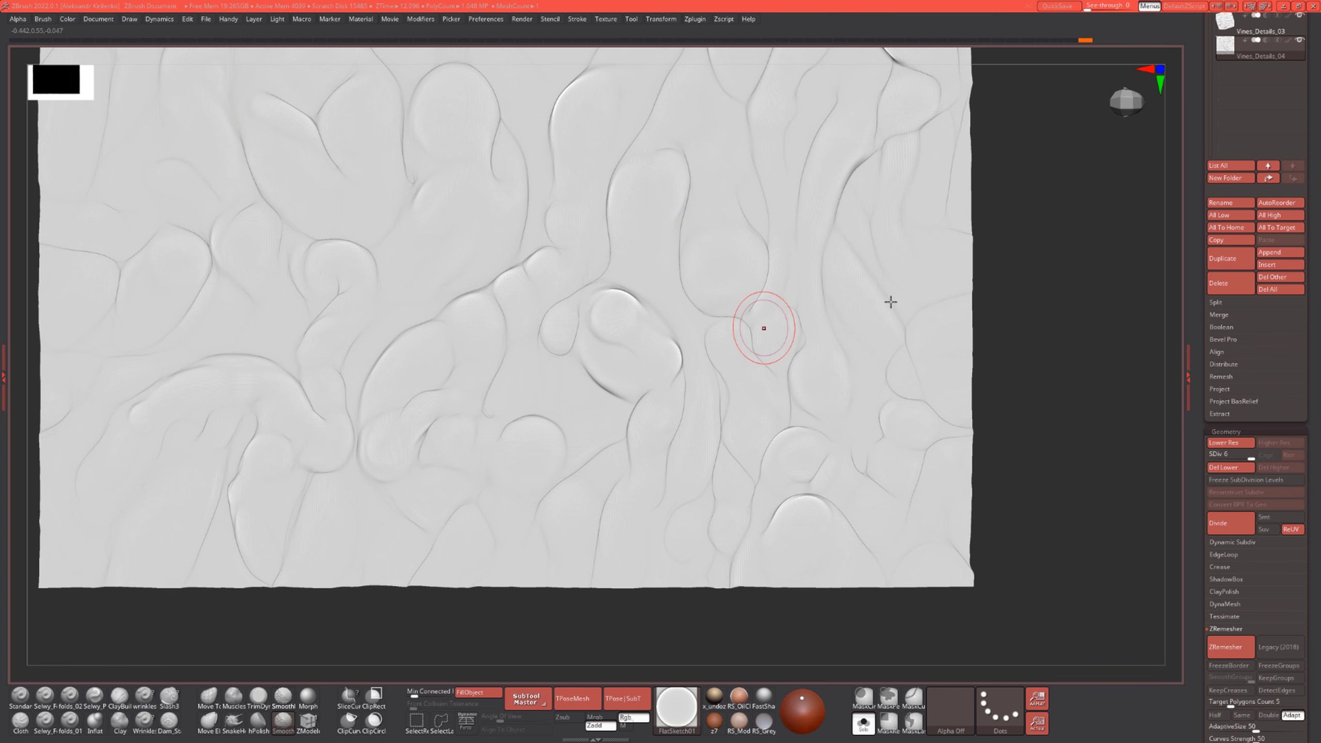
pyautogui.keyDown('alt'); pyautogui.moveTo(1055, 332); pyautogui.dragTo(1055, 224); pyautogui.keyUp('alt')
pyautogui.keyDown('shift'); pyautogui.moveTo(603, 333); pyautogui.dragTo(609, 312); pyautogui.keyUp('shift')
pyautogui.moveTo(976, 334)
pyautogui.keyDown('alt'); pyautogui.mouseDown()
pyautogui.moveTo(976, 442)
pyautogui.moveTo(989, 302)
pyautogui.mouseUp(); pyautogui.keyUp('alt')
pyautogui.keyDown('alt'); pyautogui.moveTo(534, 435); pyautogui.dragTo(553, 516); pyautogui.keyUp('alt')
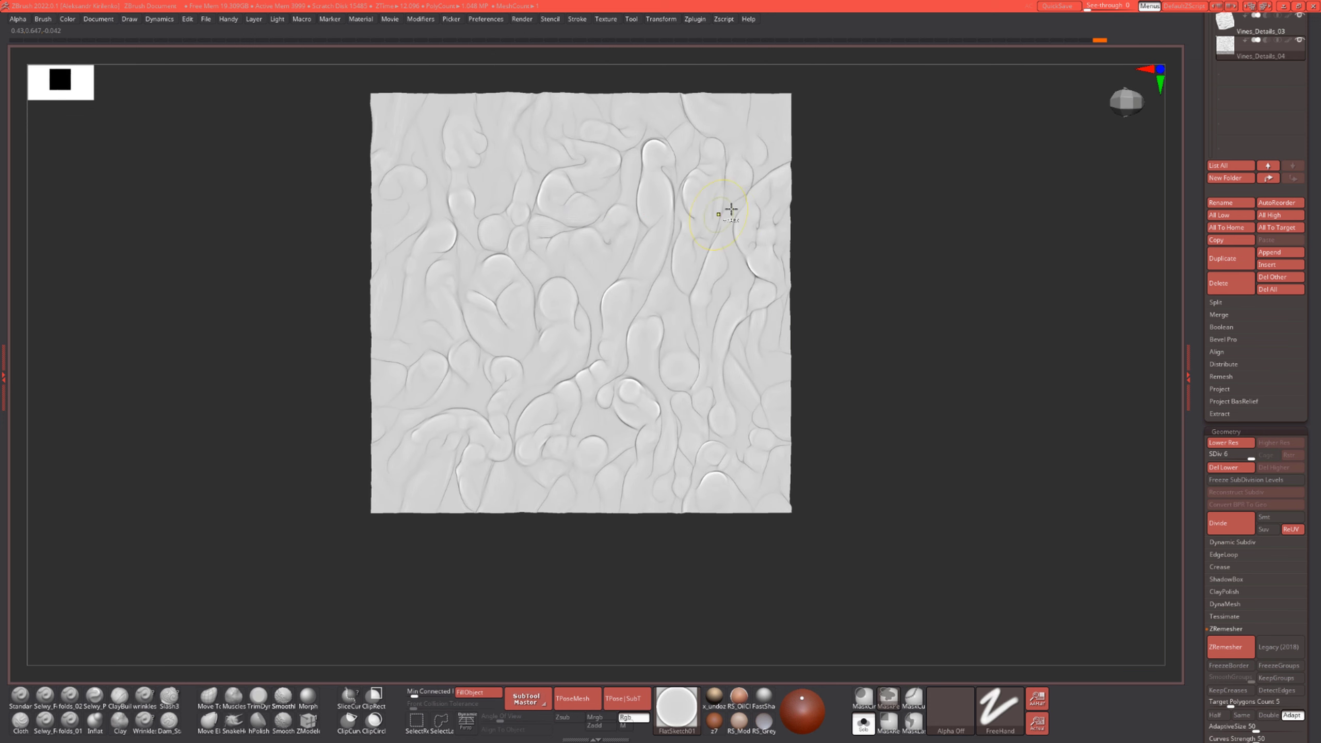
# Mask the whole vine plane and clear it again, switching the polyframe display on and off
pyautogui.keyDown('ctrl'); pyautogui.moveTo(829, 107); pyautogui.dragTo(318, 534); pyautogui.keyUp('ctrl')
pyautogui.keyDown('ctrl'); pyautogui.moveTo(866, 351); pyautogui.dragTo(866, 359); pyautogui.keyUp('ctrl')
pyautogui.keyDown('alt'); pyautogui.moveTo(887, 297); pyautogui.dragTo(811, 344); pyautogui.keyUp('alt')
pyautogui.hotkey('shift', 'f')
pyautogui.hotkey('shift', 'f')
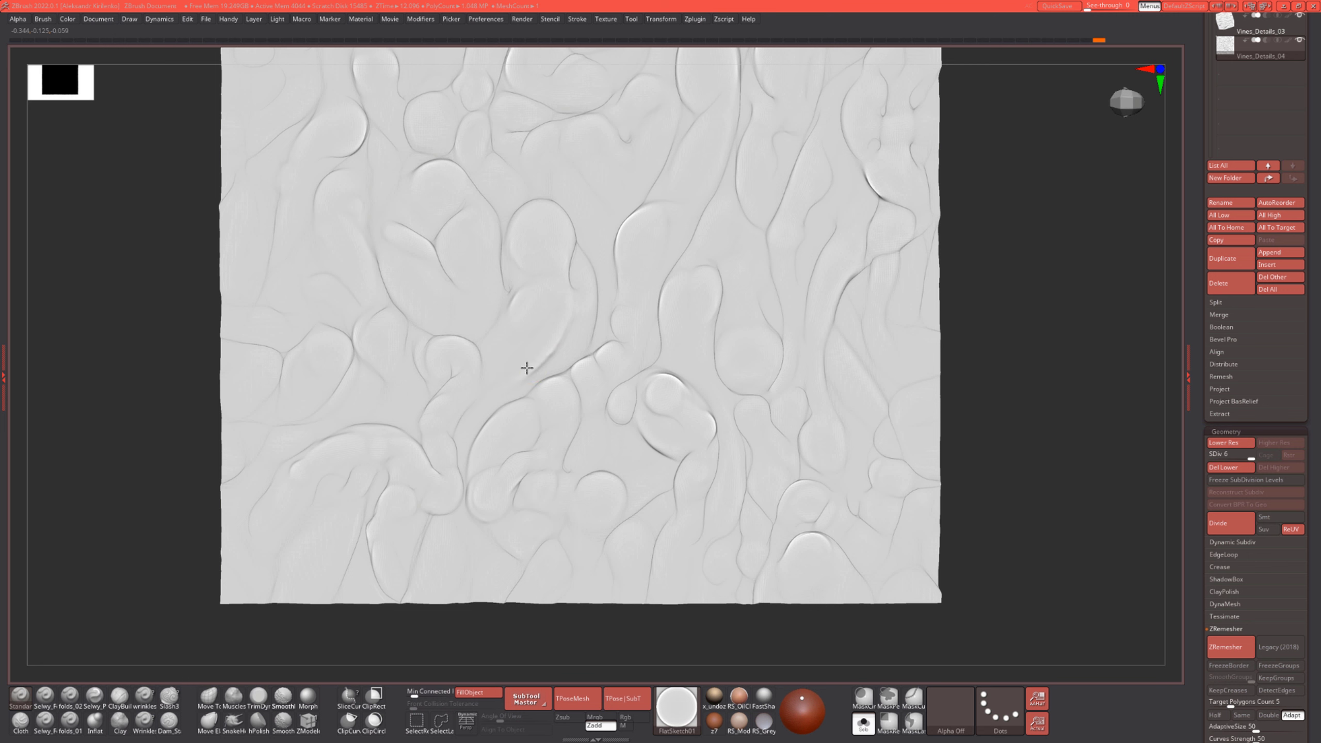
# Sculpt a row of small bumps along the lower-right edge of the figure-like blob near the plane's centre
pyautogui.scroll(3, 518, 347)
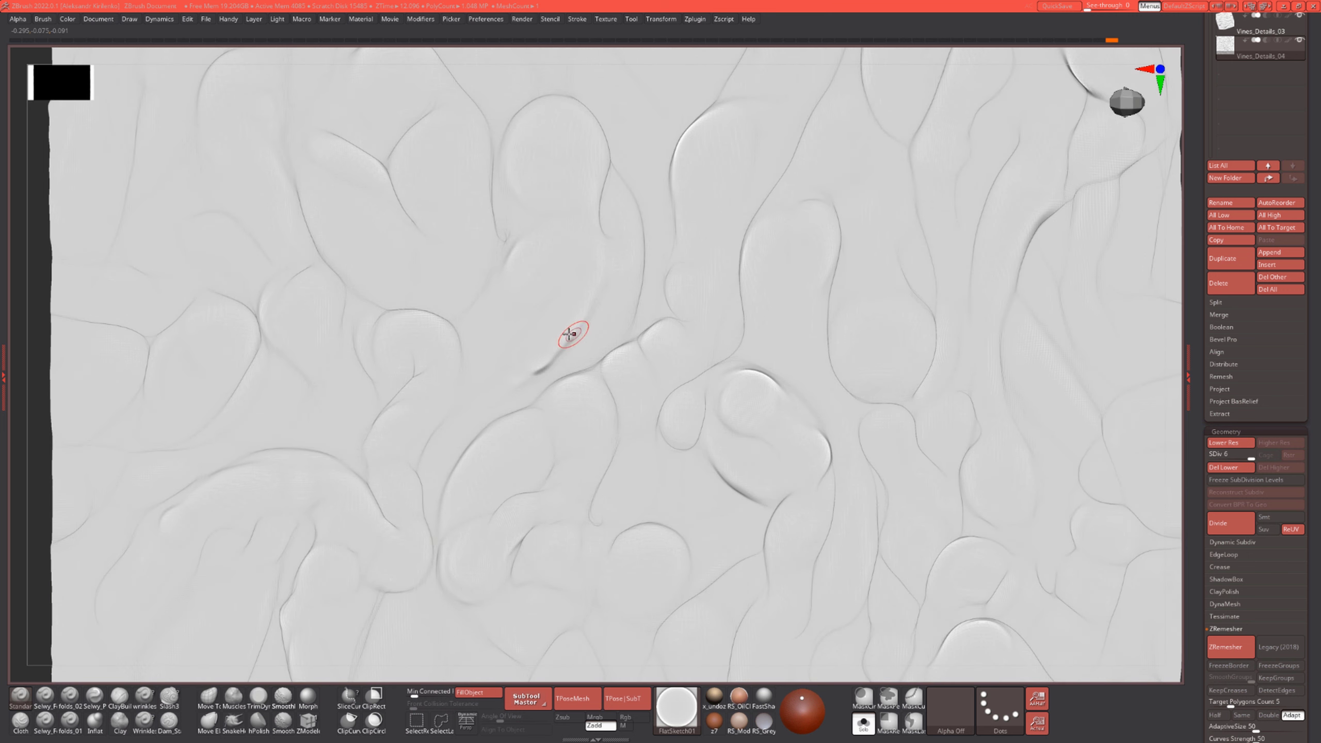
pyautogui.moveTo(569, 334); pyautogui.dragTo(572, 331)
pyautogui.moveTo(559, 344)
pyautogui.mouseDown()
pyautogui.moveTo(598, 296)
pyautogui.moveTo(583, 310)
pyautogui.mouseUp()
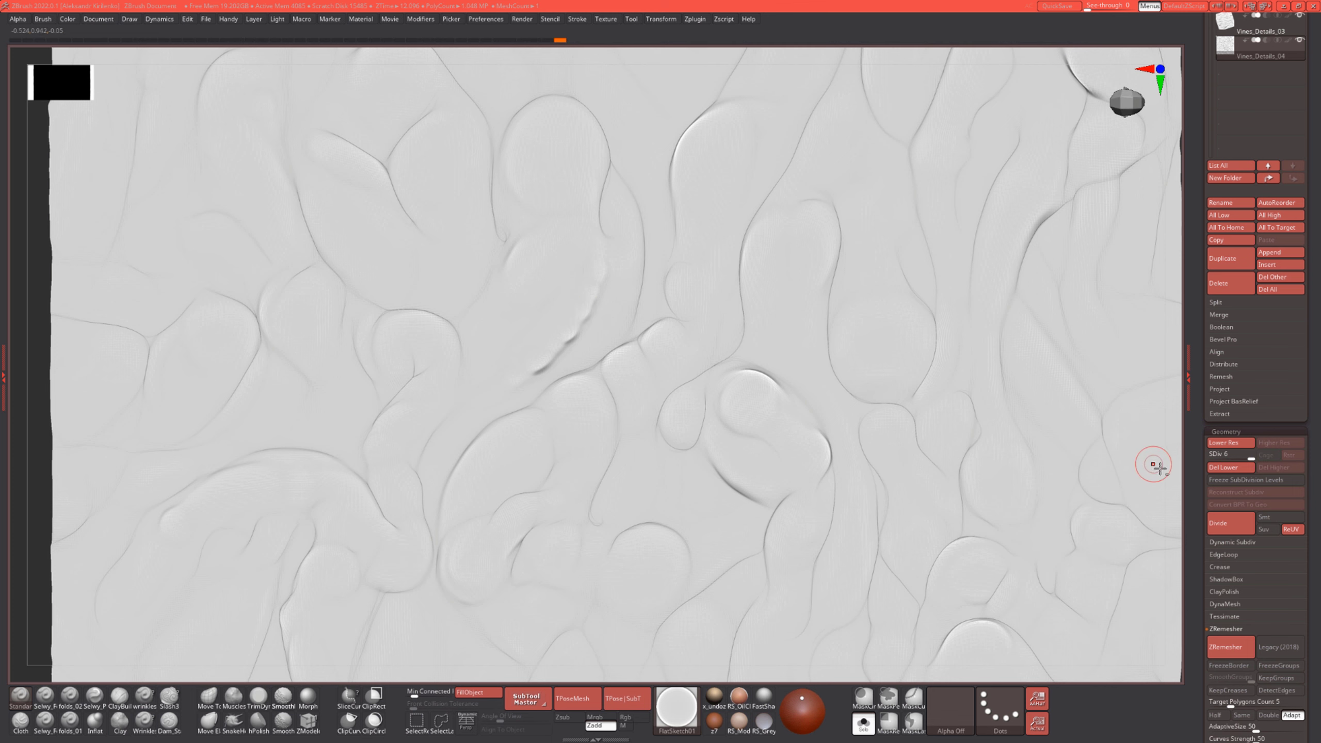
# Add a short stroke at the upper end of the bumpy edge on the central figure-like blob
pyautogui.scroll(-6, 571, 308)
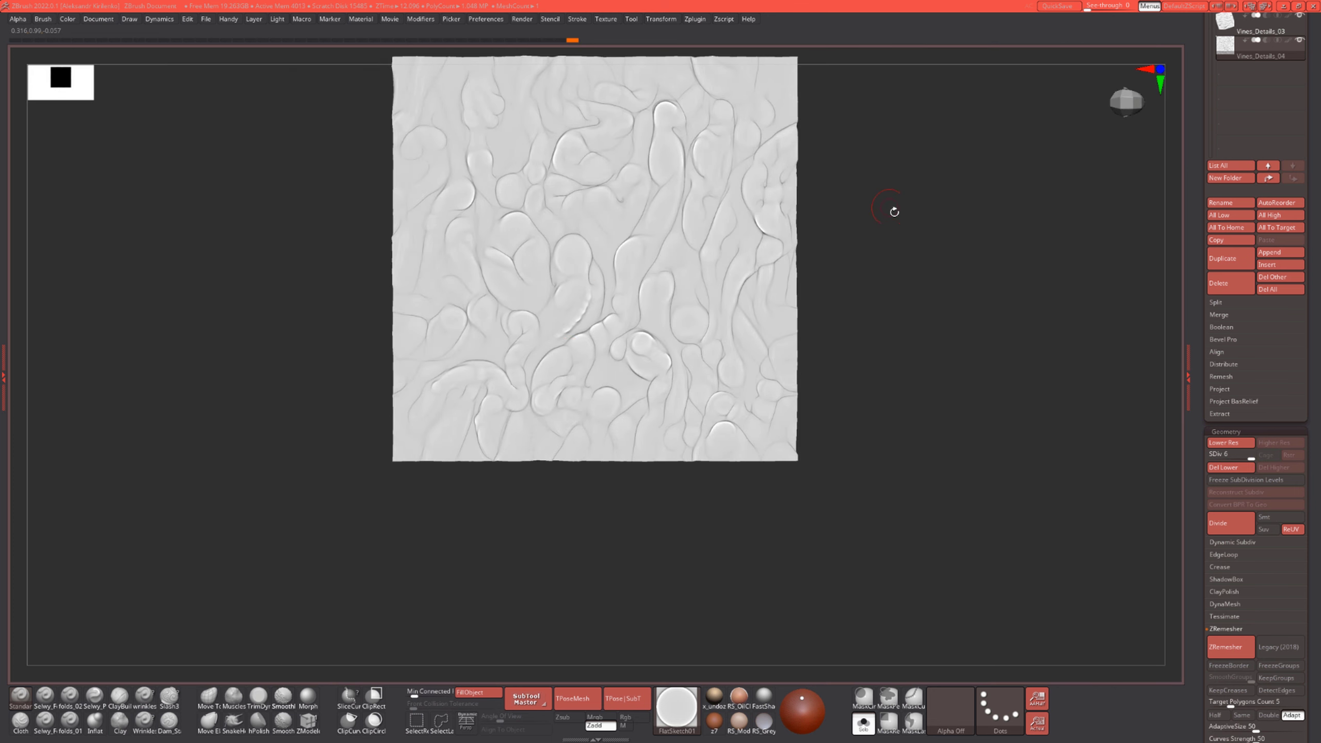
pyautogui.keyDown('alt'); pyautogui.moveTo(894, 211); pyautogui.dragTo(900, 261); pyautogui.keyUp('alt')
pyautogui.keyDown('alt'); pyautogui.moveTo(1014, 383); pyautogui.dragTo(1023, 484); pyautogui.keyUp('alt')
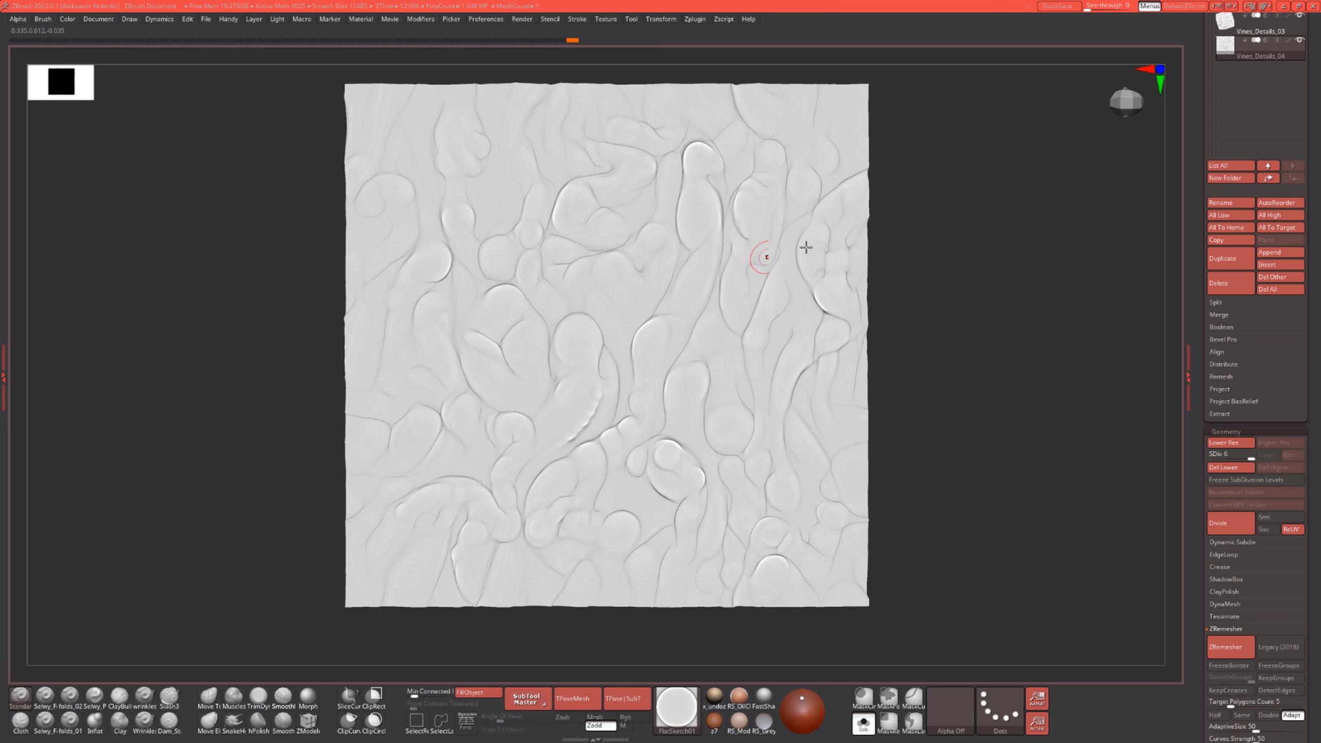
pyautogui.keyDown('alt'); pyautogui.moveTo(961, 275); pyautogui.dragTo(1012, 306); pyautogui.keyUp('alt')
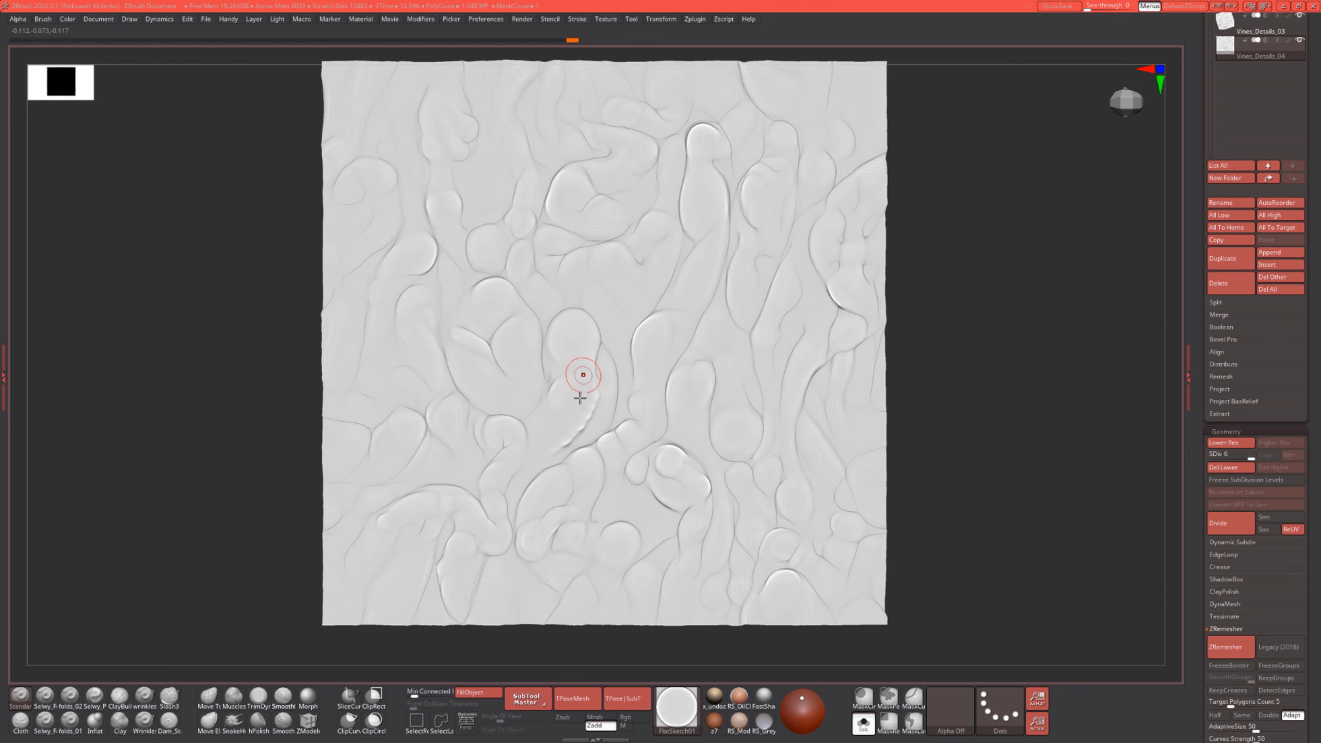
pyautogui.keyDown('alt'); pyautogui.moveTo(1002, 360); pyautogui.dragTo(989, 270); pyautogui.keyUp('alt')
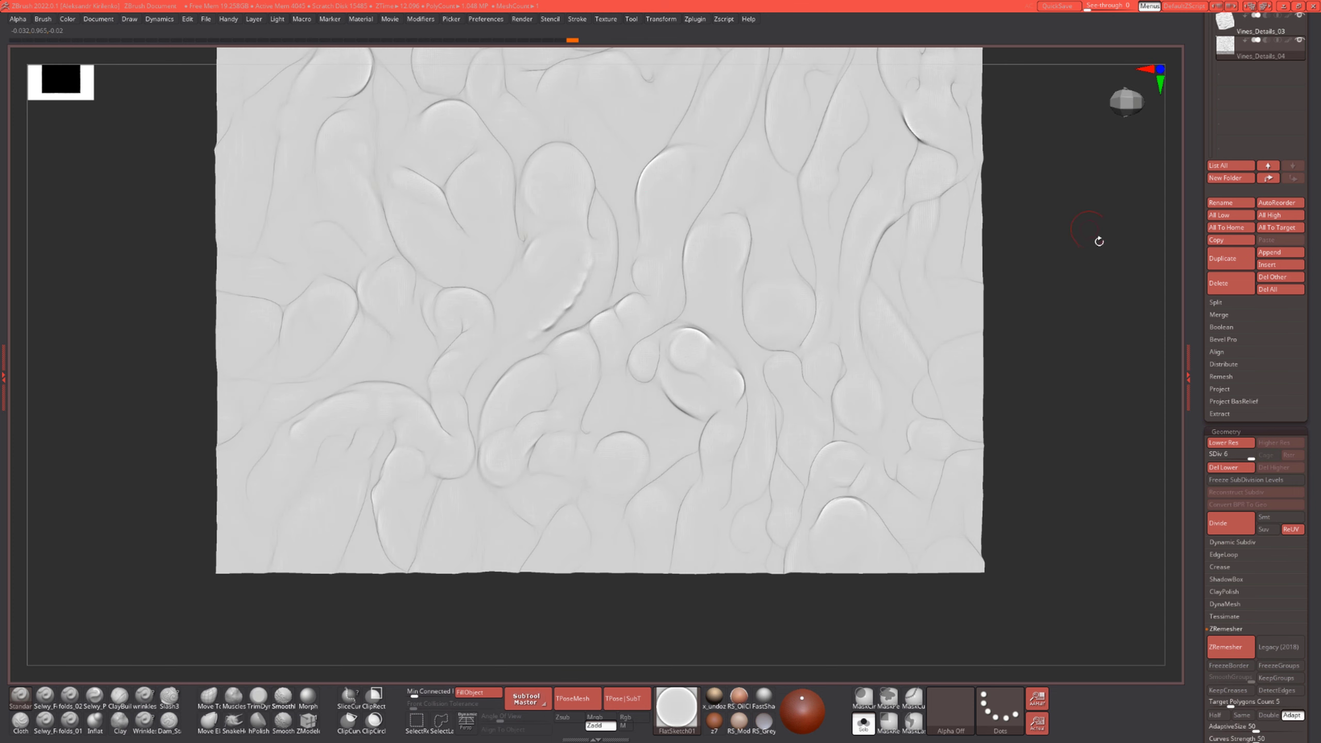
pyautogui.keyDown('alt'); pyautogui.moveTo(1100, 241); pyautogui.dragTo(1073, 400); pyautogui.keyUp('alt')
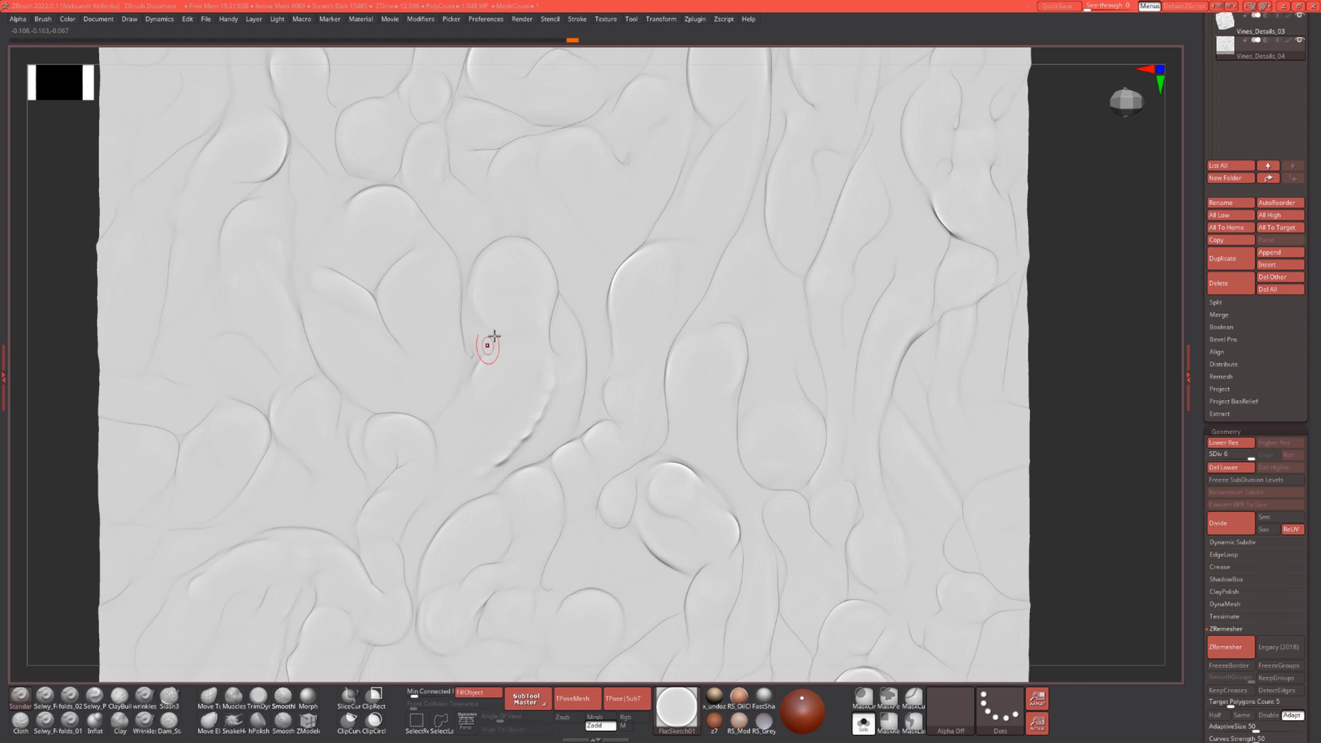
pyautogui.moveTo(535, 376)
pyautogui.mouseDown()
pyautogui.moveTo(487, 413)
pyautogui.moveTo(547, 404)
pyautogui.mouseUp()
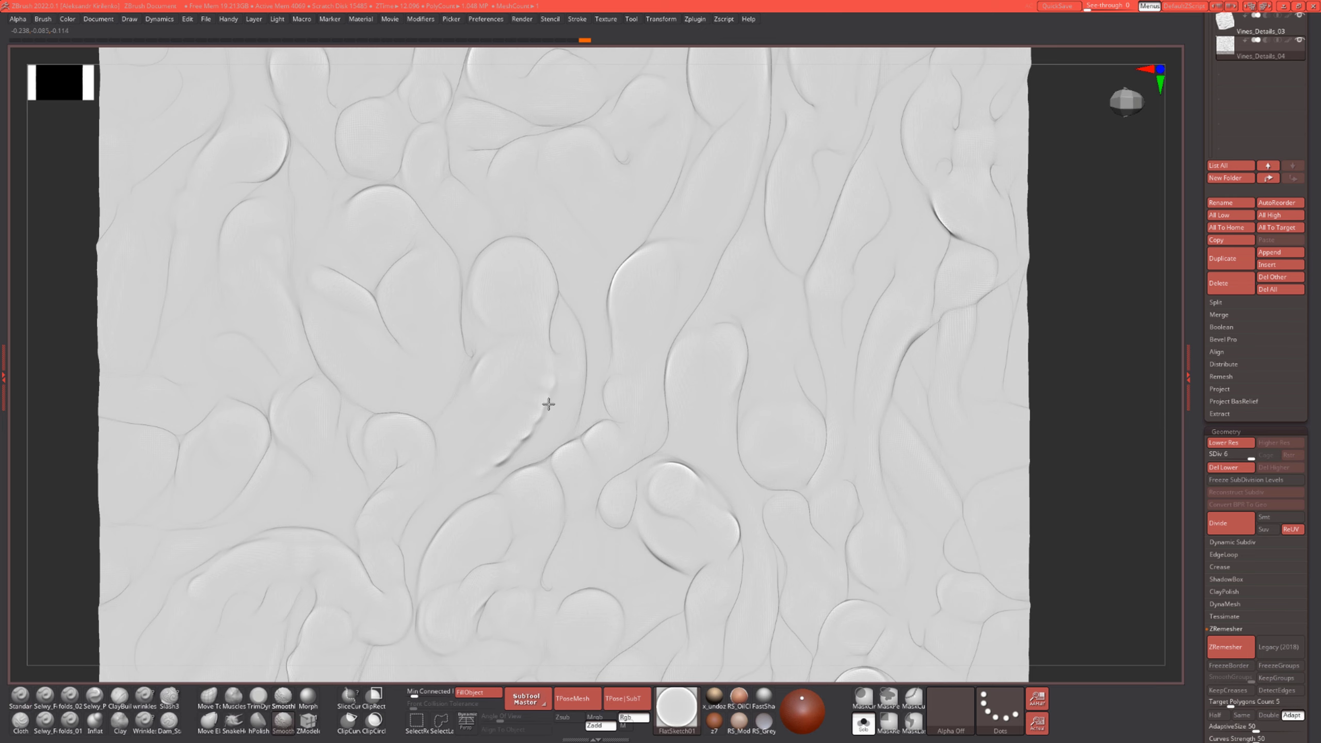
# Toggle the polyframe display on and off twice to examine the mesh around the central blob's bumpy edge
pyautogui.keyDown('alt'); pyautogui.moveTo(1097, 345); pyautogui.dragTo(1081, 273); pyautogui.keyUp('alt')
pyautogui.hotkey('shift', 'f')
pyautogui.hotkey('shift', 'f')
pyautogui.hotkey('shift', 'f')
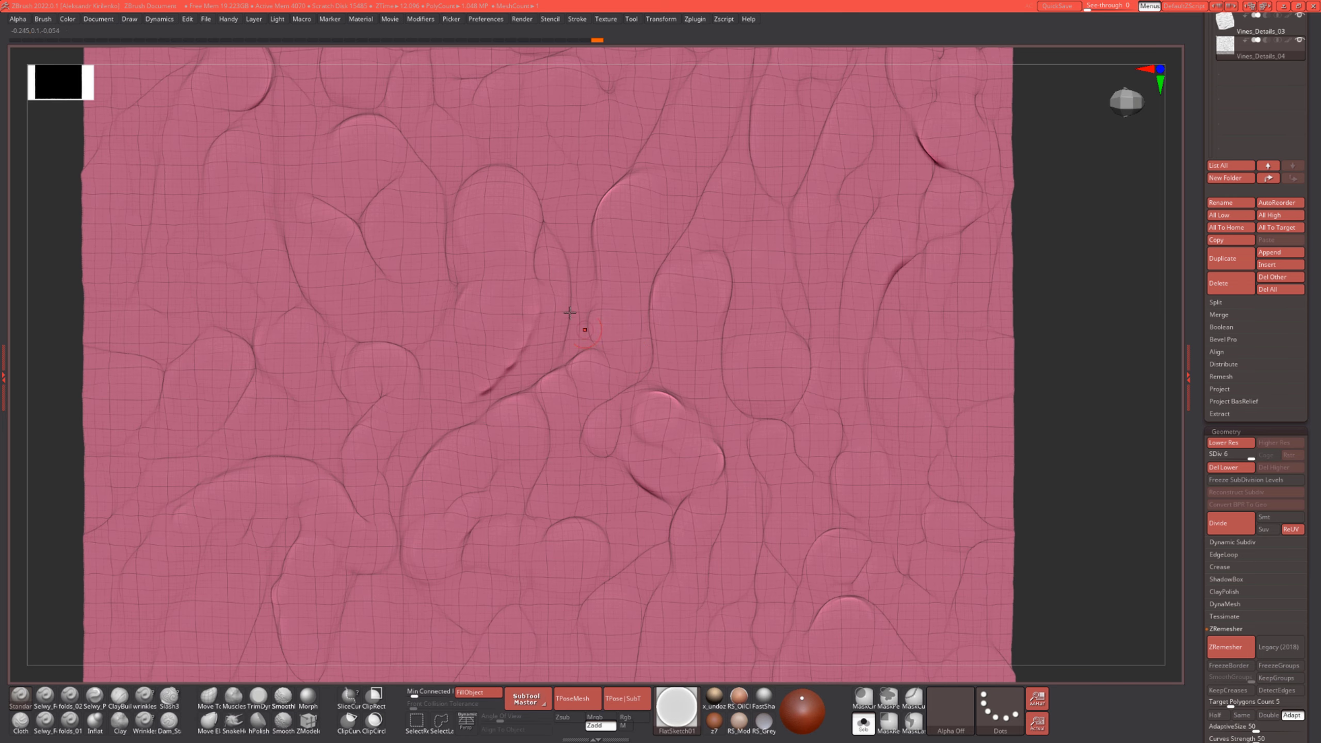
pyautogui.hotkey('shift', 'f')
# Carve small DamStandard creases between the bumps on the central blob's lower-right edge and smooth them
pyautogui.press('s')
pyautogui.moveTo(544, 307); pyautogui.dragTo(540, 315)
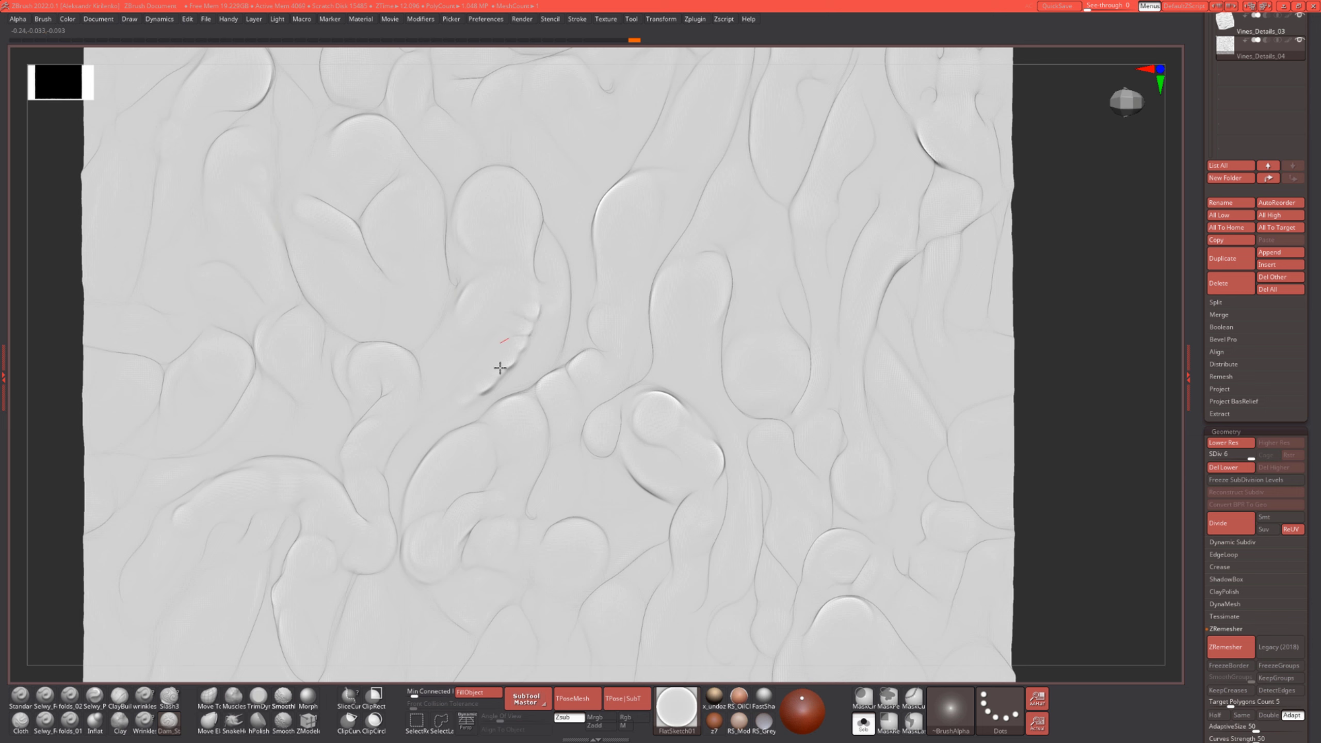
pyautogui.keyDown('shift'); pyautogui.moveTo(505, 352); pyautogui.dragTo(543, 311); pyautogui.keyUp('shift')
pyautogui.moveTo(536, 324)
pyautogui.keyDown('shift'); pyautogui.mouseDown()
pyautogui.moveTo(521, 354)
pyautogui.moveTo(541, 317)
pyautogui.moveTo(530, 334)
pyautogui.mouseUp(); pyautogui.keyUp('shift')
pyautogui.moveTo(505, 369); pyautogui.dragTo(528, 342)
pyautogui.moveTo(449, 387); pyautogui.dragTo(446, 392)
# Carve a curved crease across the central blob's lower body, undoing the first attempt and repeating the last stroke to deepen it
pyautogui.moveTo(509, 360)
pyautogui.keyDown('shift'); pyautogui.mouseDown()
pyautogui.moveTo(521, 354)
pyautogui.moveTo(447, 366)
pyautogui.mouseUp(); pyautogui.keyUp('shift')
pyautogui.moveTo(528, 346); pyautogui.dragTo(440, 369)
pyautogui.hotkey('ctrl', 'z')
pyautogui.moveTo(526, 347)
pyautogui.mouseDown()
pyautogui.moveTo(480, 354)
pyautogui.moveTo(455, 401)
pyautogui.moveTo(488, 353)
pyautogui.moveTo(523, 341)
pyautogui.moveTo(457, 362)
pyautogui.mouseUp()
pyautogui.press('1')
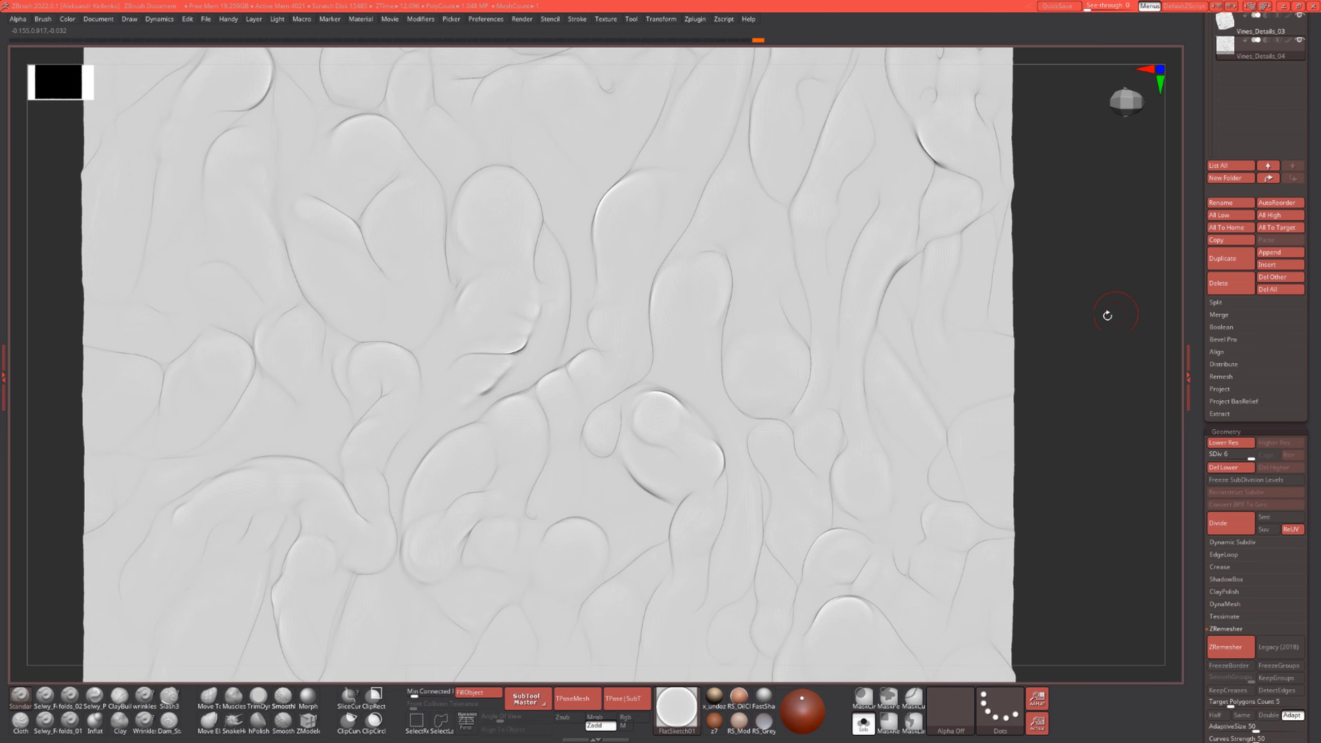
# Mask the top, belly, neck and lower section of the elongated form in the plane's upper middle, then clear the mask
pyautogui.moveTo(1107, 315)
pyautogui.mouseDown()
pyautogui.moveTo(1084, 398)
pyautogui.moveTo(931, 336)
pyautogui.mouseUp()
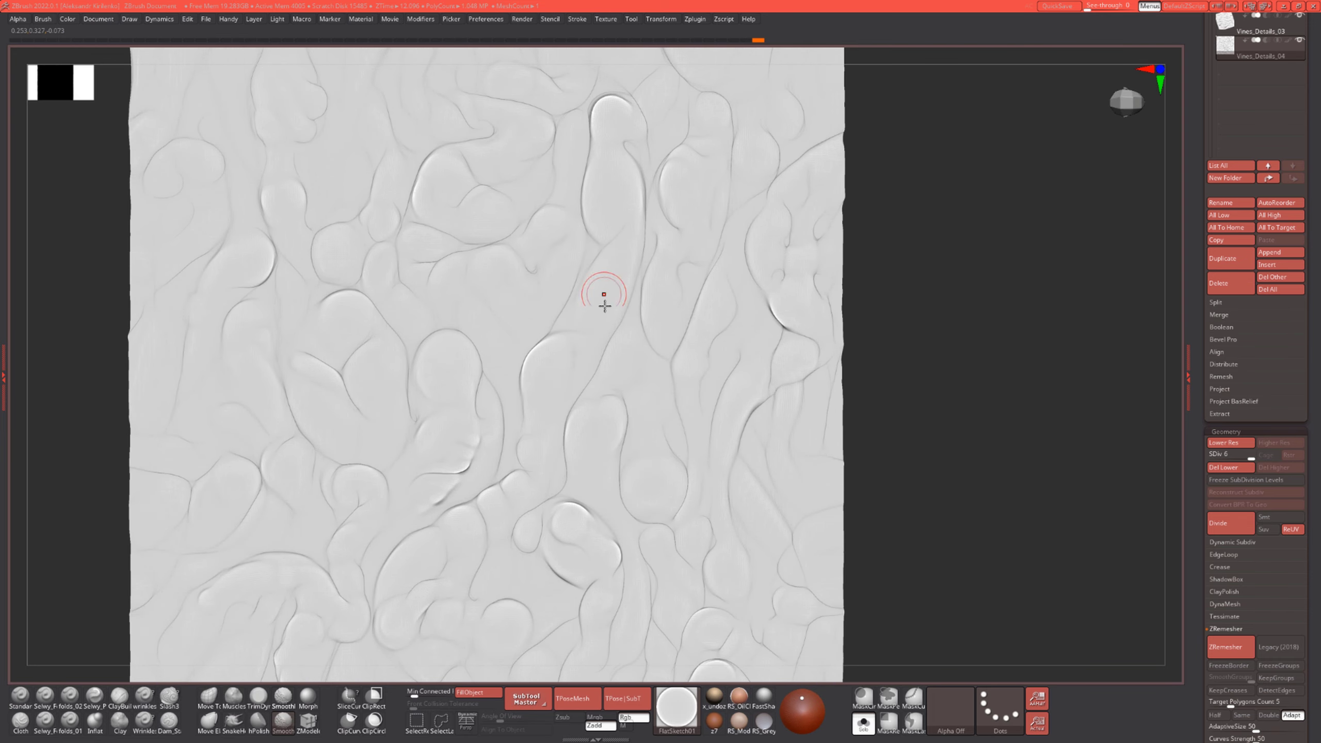
pyautogui.keyDown('alt'); pyautogui.moveTo(982, 301); pyautogui.dragTo(993, 338); pyautogui.keyUp('alt')
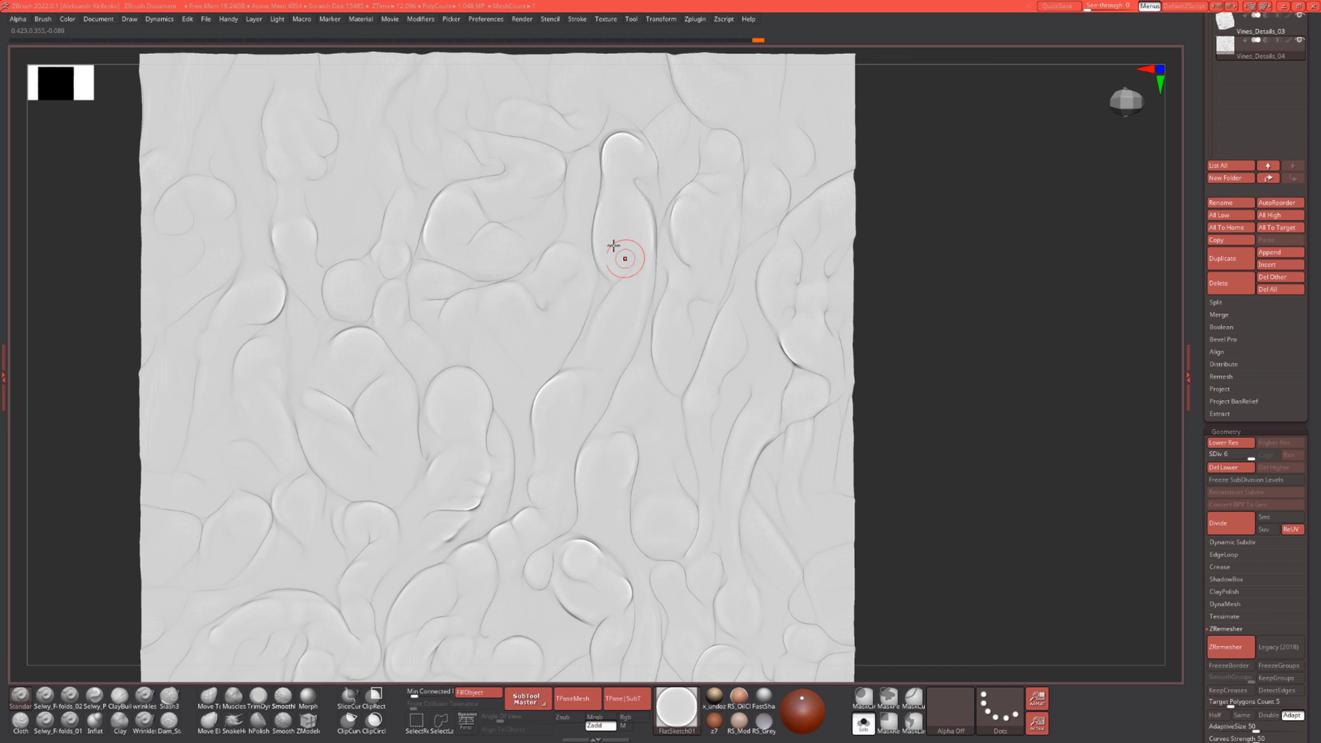
pyautogui.keyDown('ctrl'); pyautogui.moveTo(631, 263); pyautogui.dragTo(634, 264); pyautogui.keyUp('ctrl')
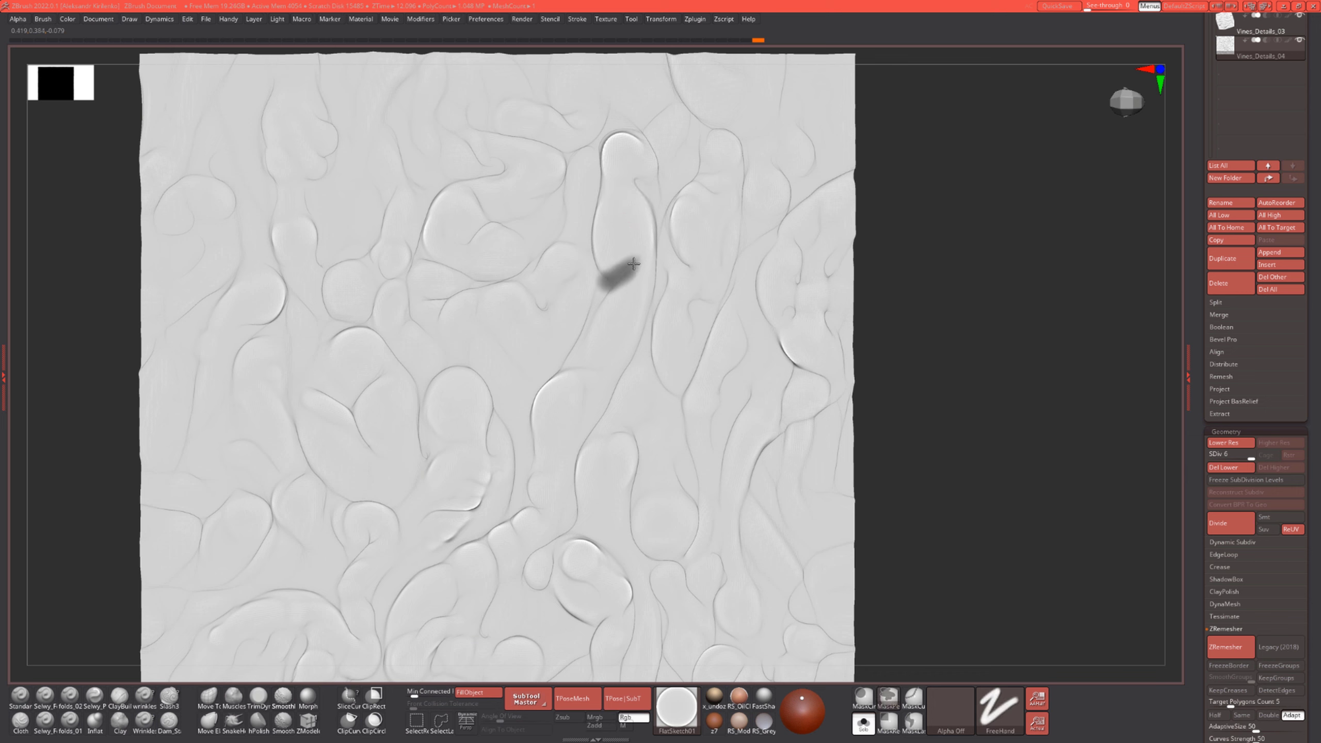
pyautogui.keyDown('ctrl'); pyautogui.moveTo(622, 138); pyautogui.dragTo(617, 141); pyautogui.keyUp('ctrl')
pyautogui.keyDown('ctrl'); pyautogui.moveTo(615, 194); pyautogui.dragTo(615, 219); pyautogui.keyUp('ctrl')
pyautogui.moveTo(635, 305)
pyautogui.keyDown('ctrl'); pyautogui.mouseDown()
pyautogui.moveTo(630, 327)
pyautogui.moveTo(634, 313)
pyautogui.mouseUp(); pyautogui.keyUp('ctrl')
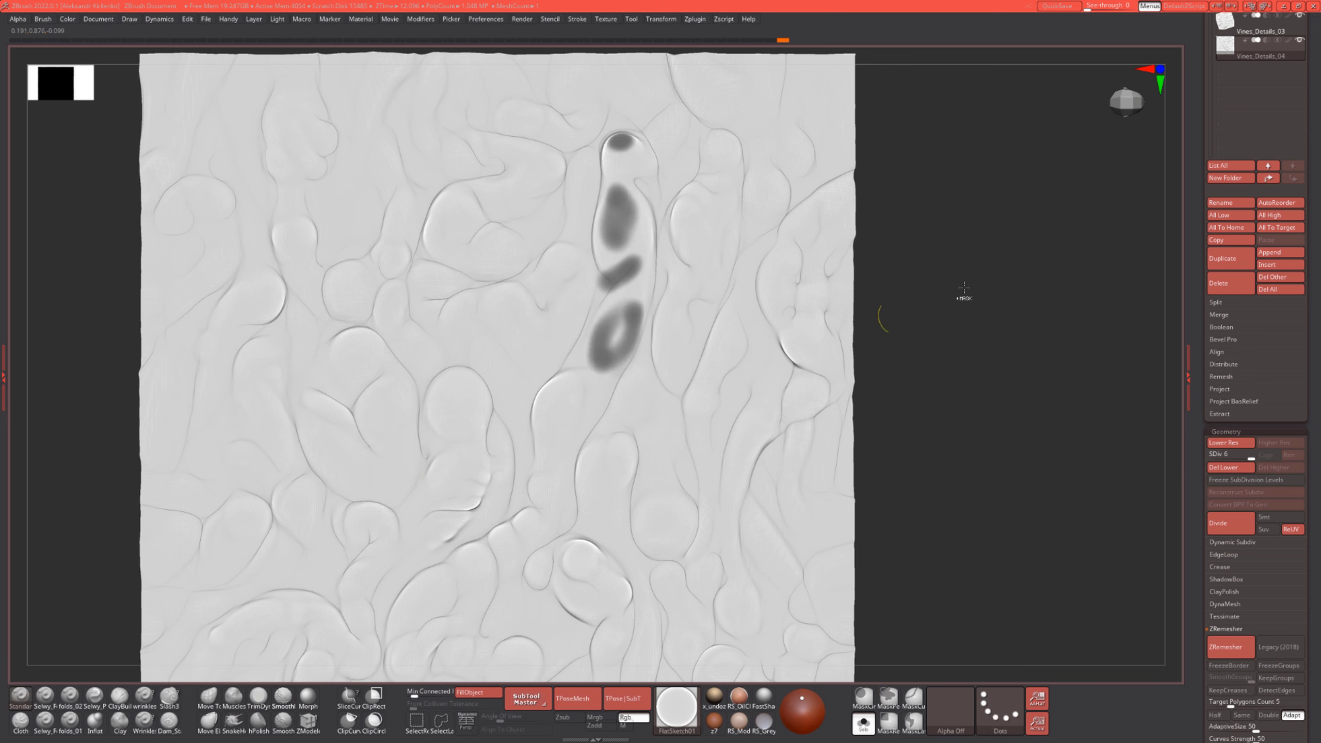
pyautogui.keyDown('ctrl'); pyautogui.moveTo(964, 288); pyautogui.dragTo(980, 307); pyautogui.keyUp('ctrl')
# Carve DamStandard creases into the neck and belly of the elongated form, undoing the first strokes and recarving the belly, and smooth the result
pyautogui.press('b')
pyautogui.press('d')
pyautogui.press('s')
pyautogui.press('s')
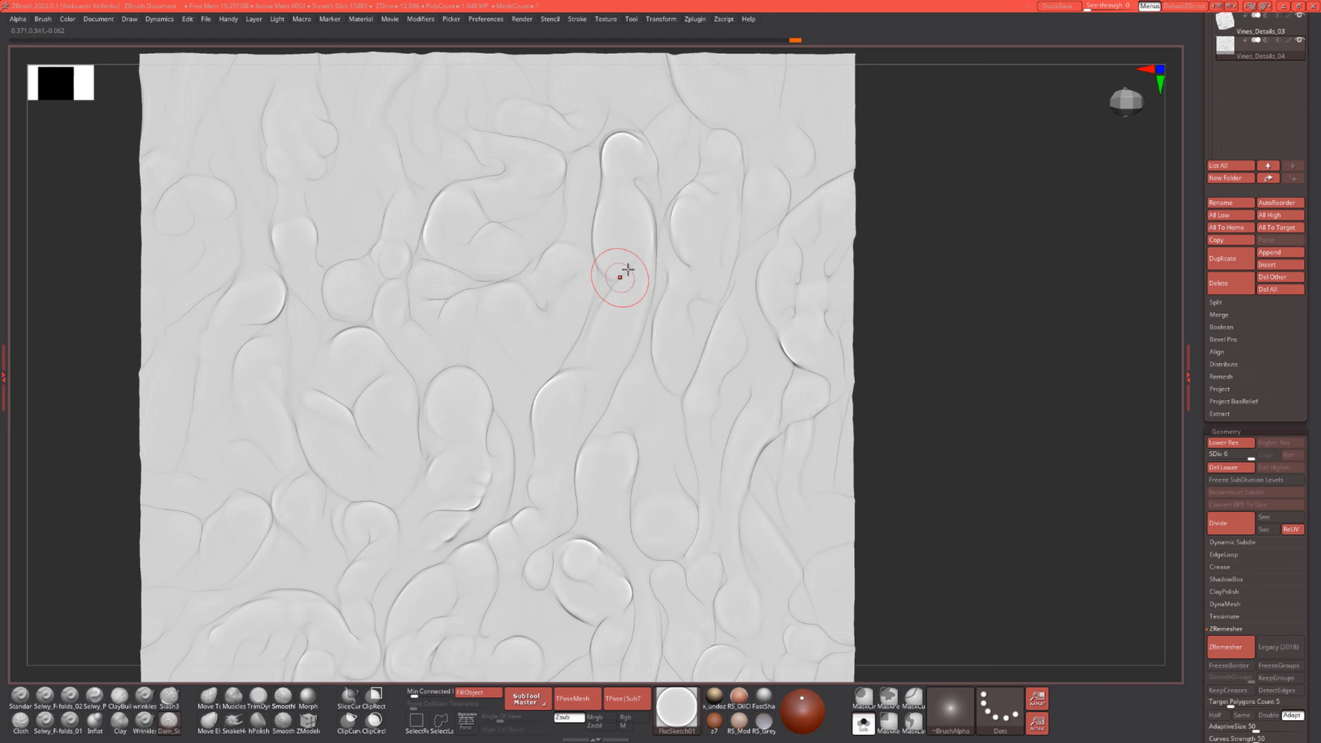
pyautogui.moveTo(618, 281)
pyautogui.mouseDown()
pyautogui.moveTo(641, 237)
pyautogui.moveTo(622, 280)
pyautogui.mouseUp()
pyautogui.moveTo(650, 200)
pyautogui.mouseDown()
pyautogui.moveTo(625, 172)
pyautogui.moveTo(638, 195)
pyautogui.mouseUp()
pyautogui.hotkey('ctrl', 'z')
pyautogui.hotkey('ctrl', 'z')
pyautogui.moveTo(635, 190)
pyautogui.mouseDown()
pyautogui.moveTo(626, 211)
pyautogui.moveTo(639, 194)
pyautogui.mouseUp()
pyautogui.keyDown('alt'); pyautogui.moveTo(953, 271); pyautogui.dragTo(908, 245); pyautogui.keyUp('alt')
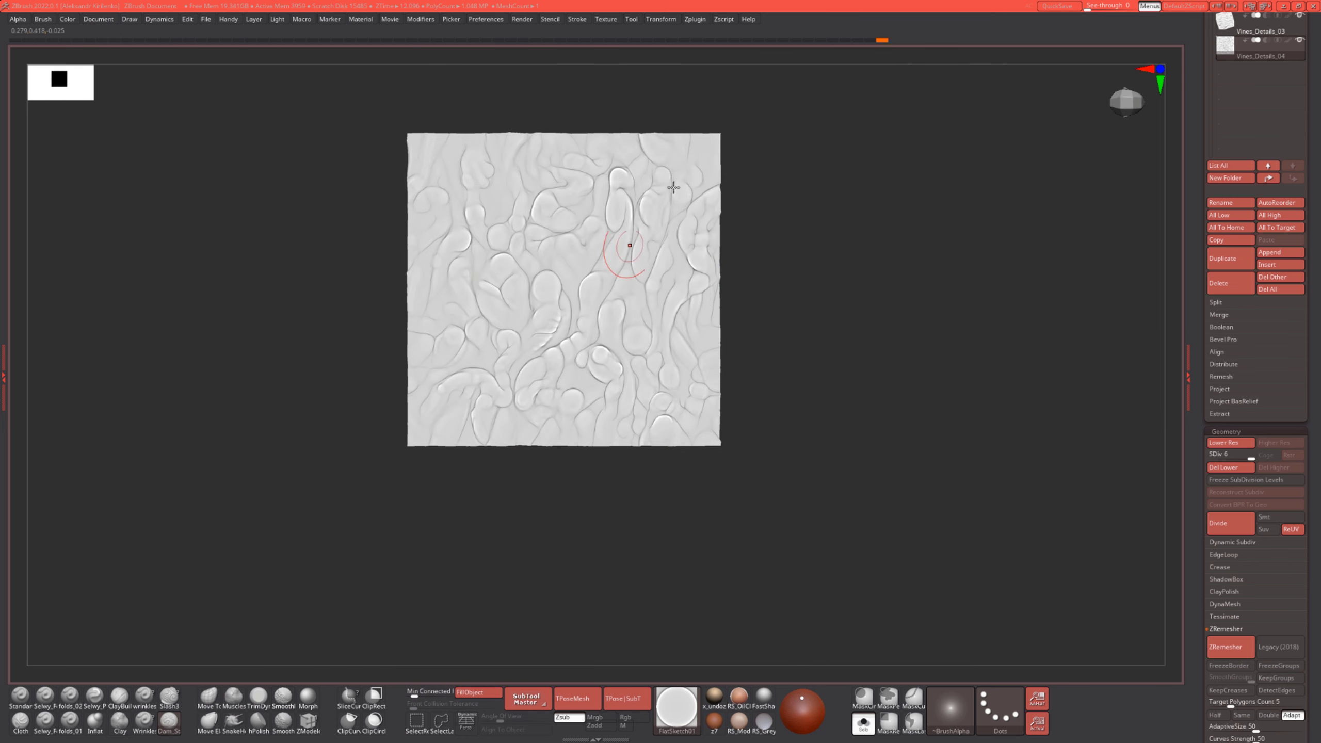
pyautogui.press('f')
pyautogui.moveTo(637, 181)
pyautogui.keyDown('shift'); pyautogui.mouseDown()
pyautogui.moveTo(618, 183)
pyautogui.moveTo(633, 189)
pyautogui.mouseUp(); pyautogui.keyUp('shift')
# Toggle the polyframe display on and off repeatedly to examine the mesh across the whole vine plane
pyautogui.hotkey('shift', 'f')
pyautogui.keyDown('alt'); pyautogui.moveTo(952, 331); pyautogui.dragTo(920, 345); pyautogui.keyUp('alt')
pyautogui.hotkey('shift', 'f')
pyautogui.hotkey('shift', 'f')
pyautogui.hotkey('shift', 'f')
pyautogui.hotkey('shift', 'f')
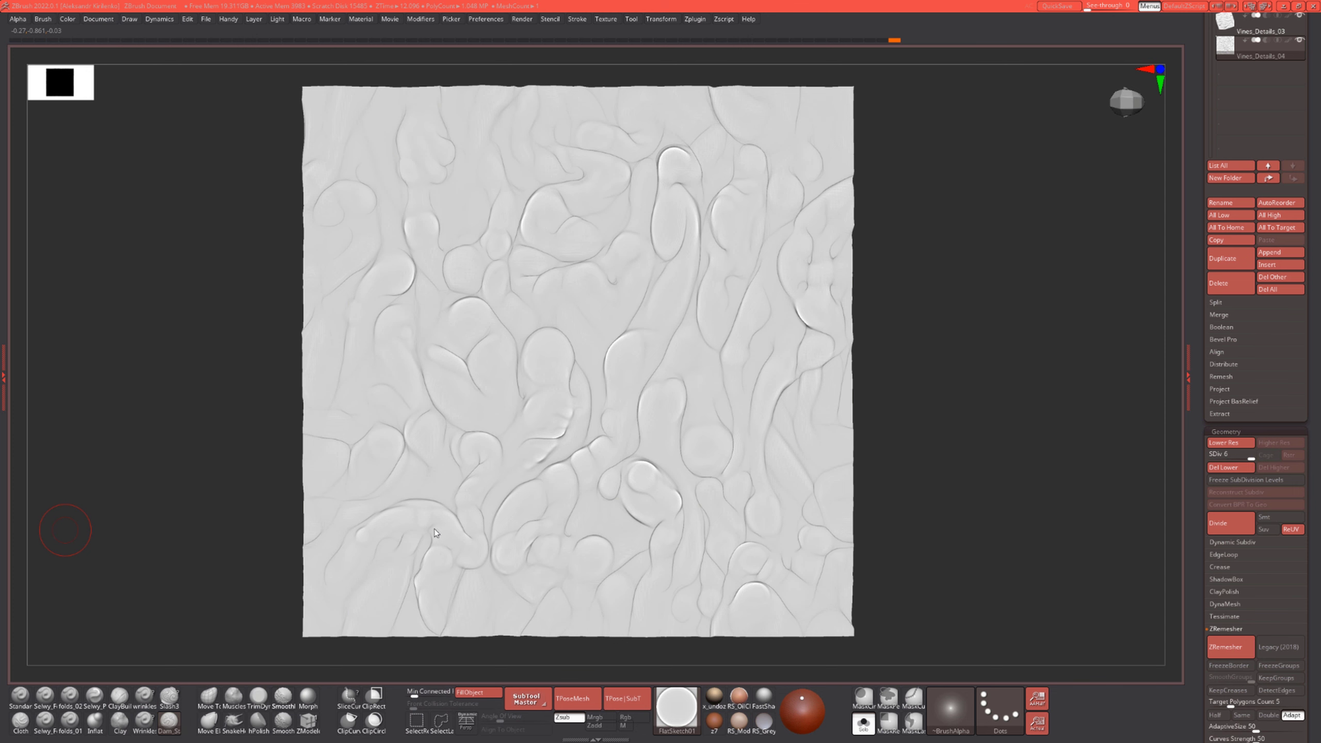
pyautogui.hotkey('shift', 'f')
pyautogui.hotkey('shift', 'f')
pyautogui.keyDown('alt'); pyautogui.moveTo(883, 405); pyautogui.dragTo(935, 378); pyautogui.keyUp('alt')
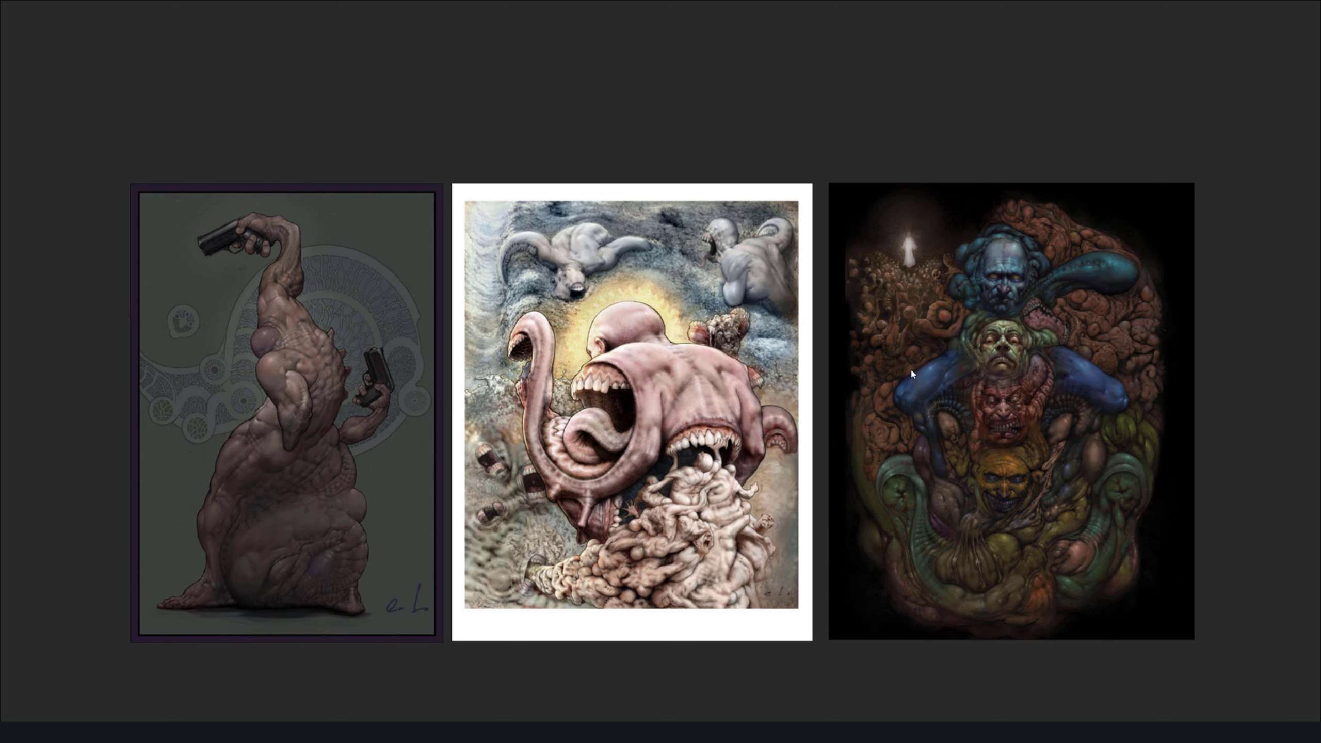
# Switch to the reference image board and examine the lower body, leg and belly folds of the gun-holding creature
pyautogui.moveTo(325, 425); pyautogui.dragTo(569, 436, button='middle')
pyautogui.scroll(8, 570, 436)
pyautogui.scroll(-6, 569, 436)
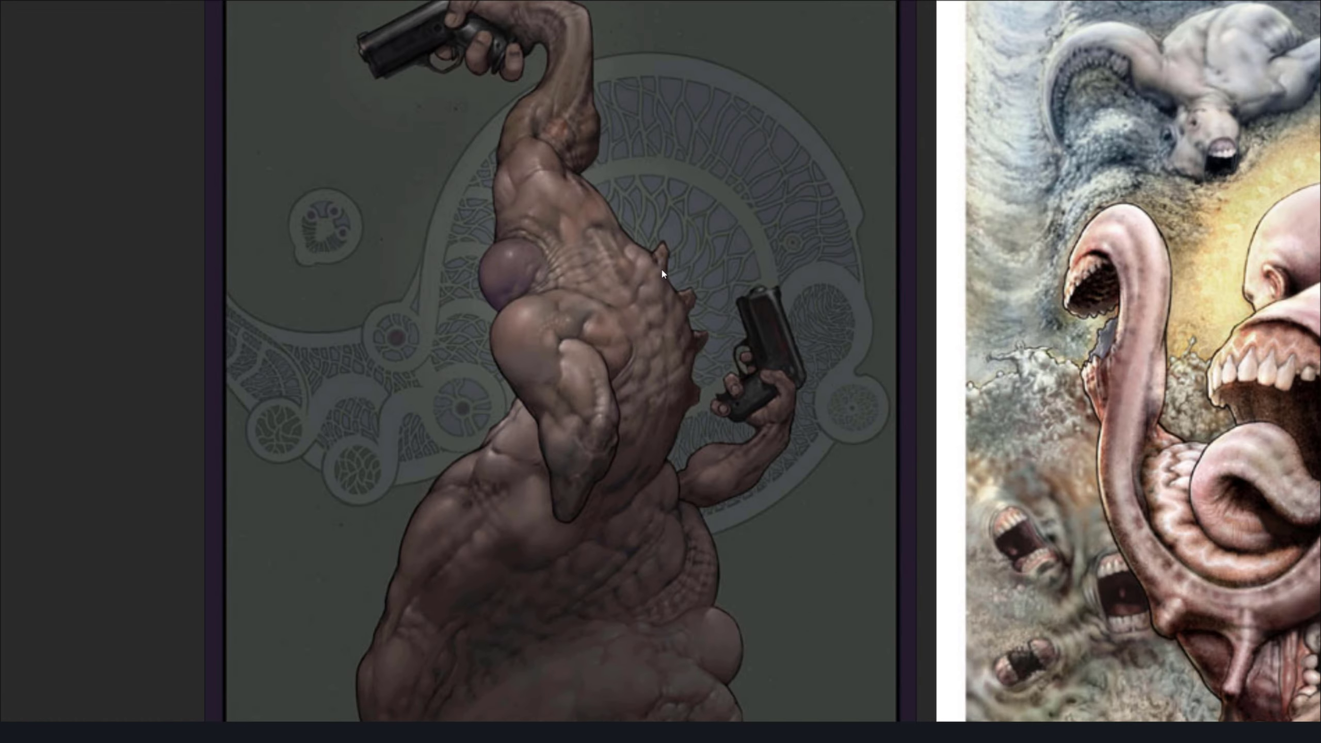
pyautogui.scroll(3, 565, 292)
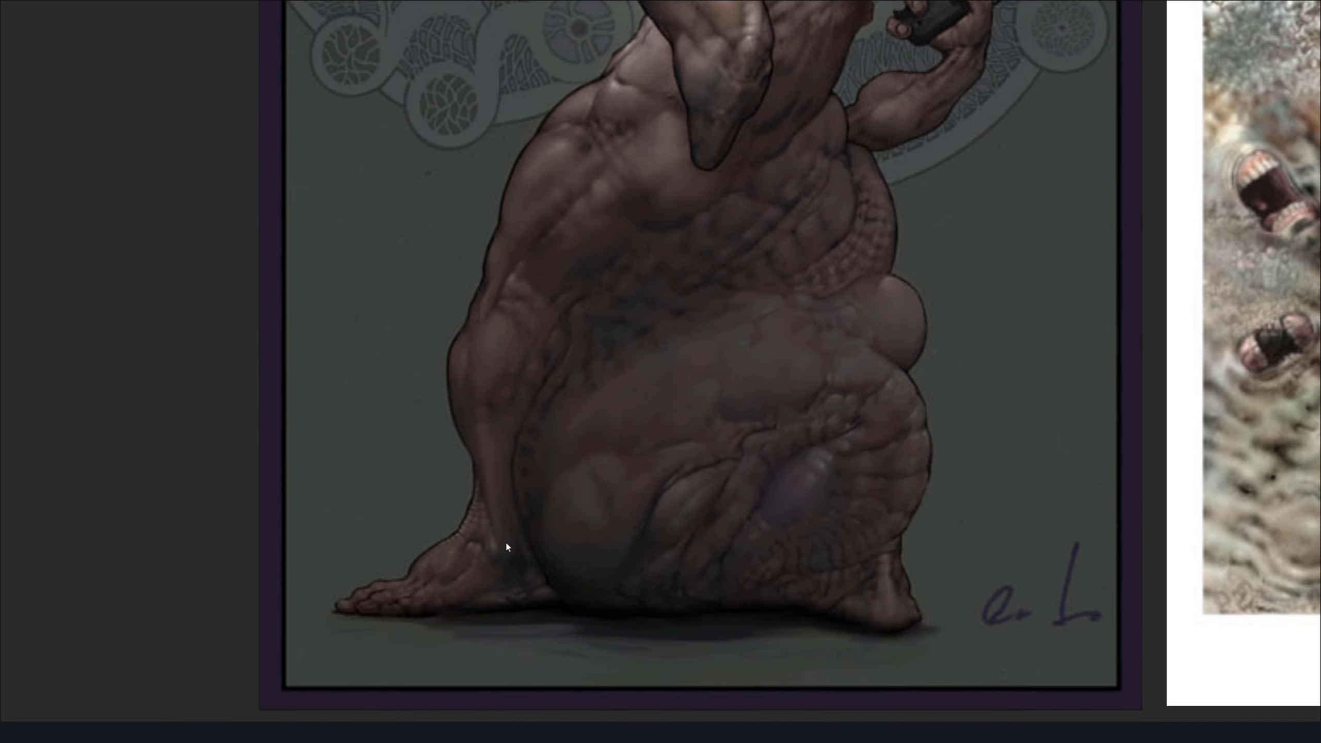
pyautogui.scroll(4, 541, 385)
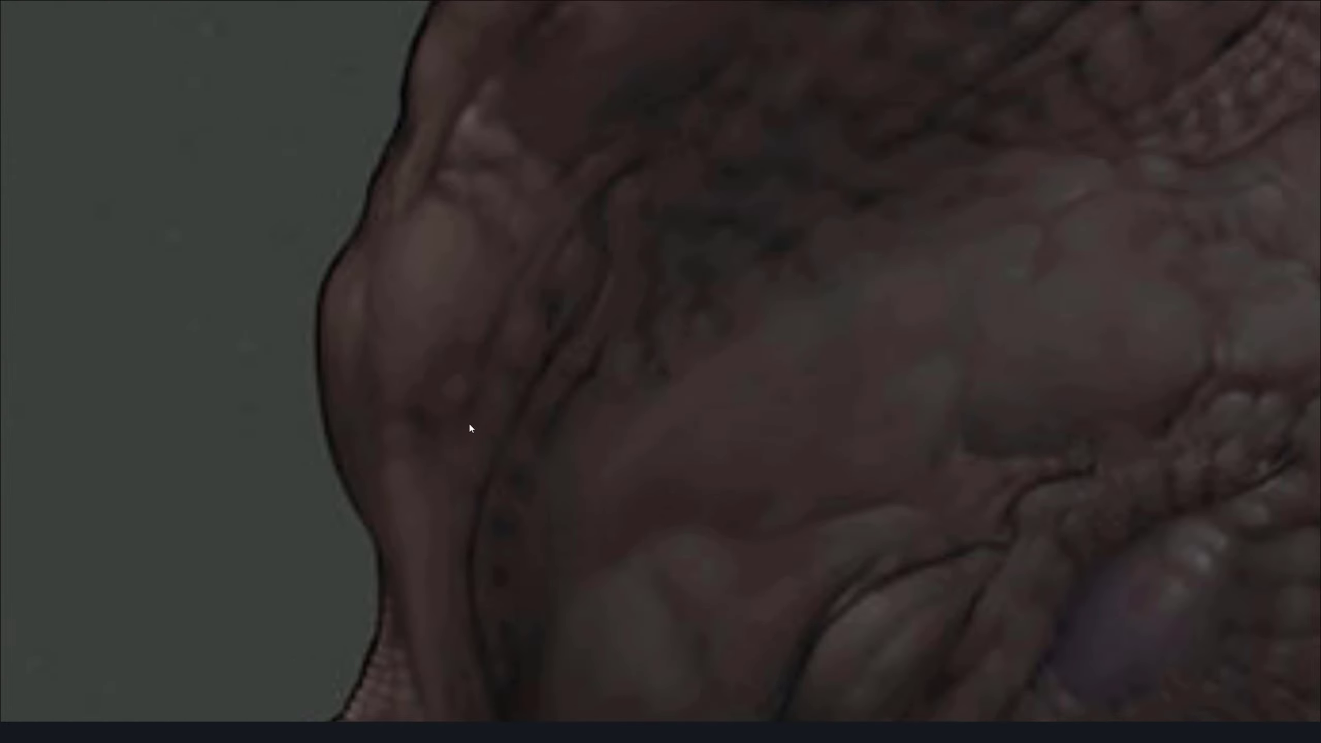
pyautogui.scroll(-4, 419, 225)
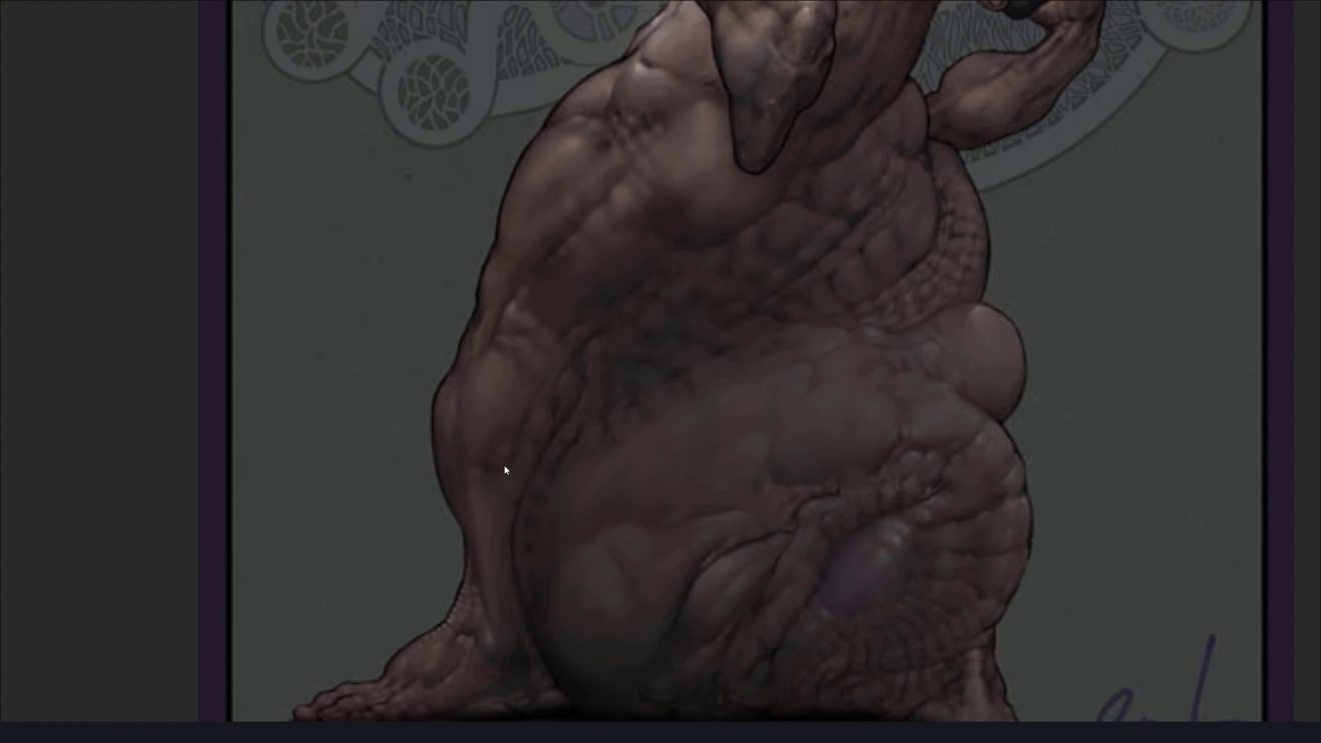
pyautogui.scroll(4, 504, 468)
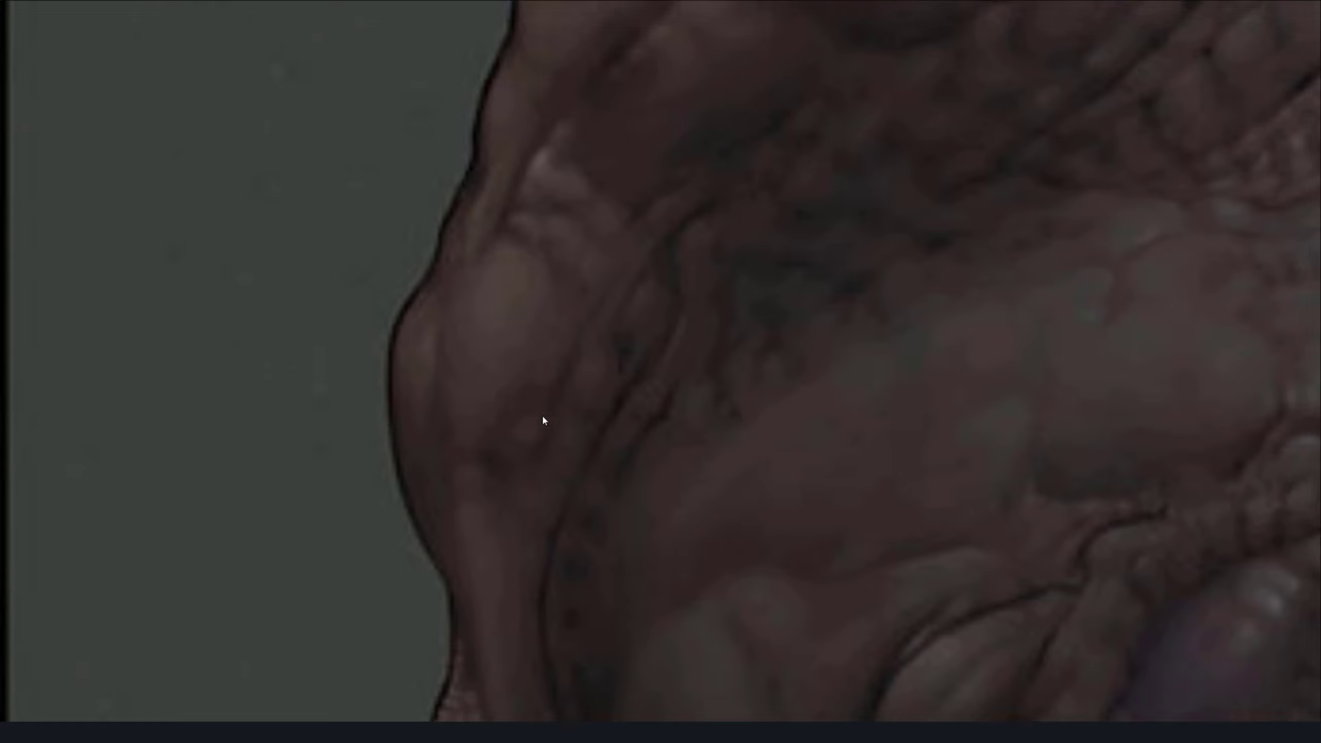
pyautogui.scroll(-4, 616, 351)
pyautogui.scroll(1, 587, 271)
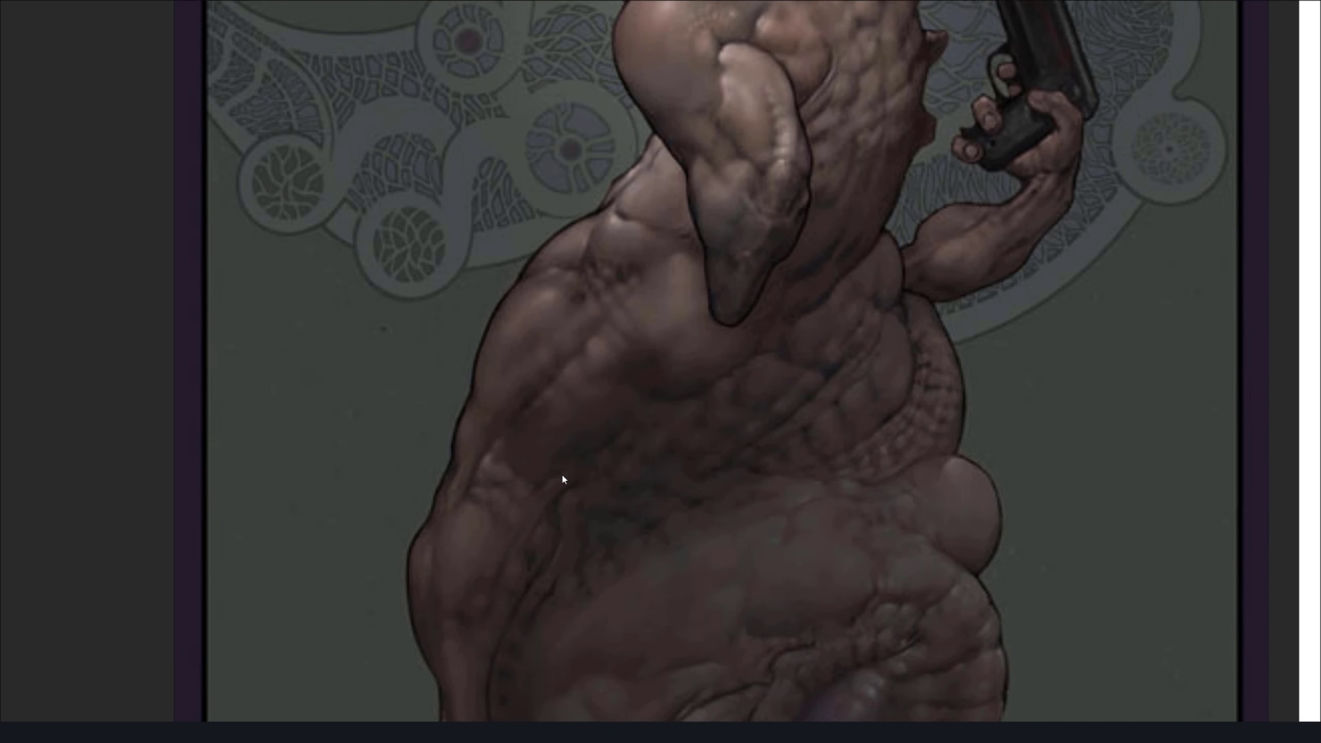
pyautogui.moveTo(562, 474); pyautogui.dragTo(498, 520, button='middle')
pyautogui.moveTo(738, 362); pyautogui.dragTo(697, 459, button='middle')
pyautogui.scroll(-2, 695, 460)
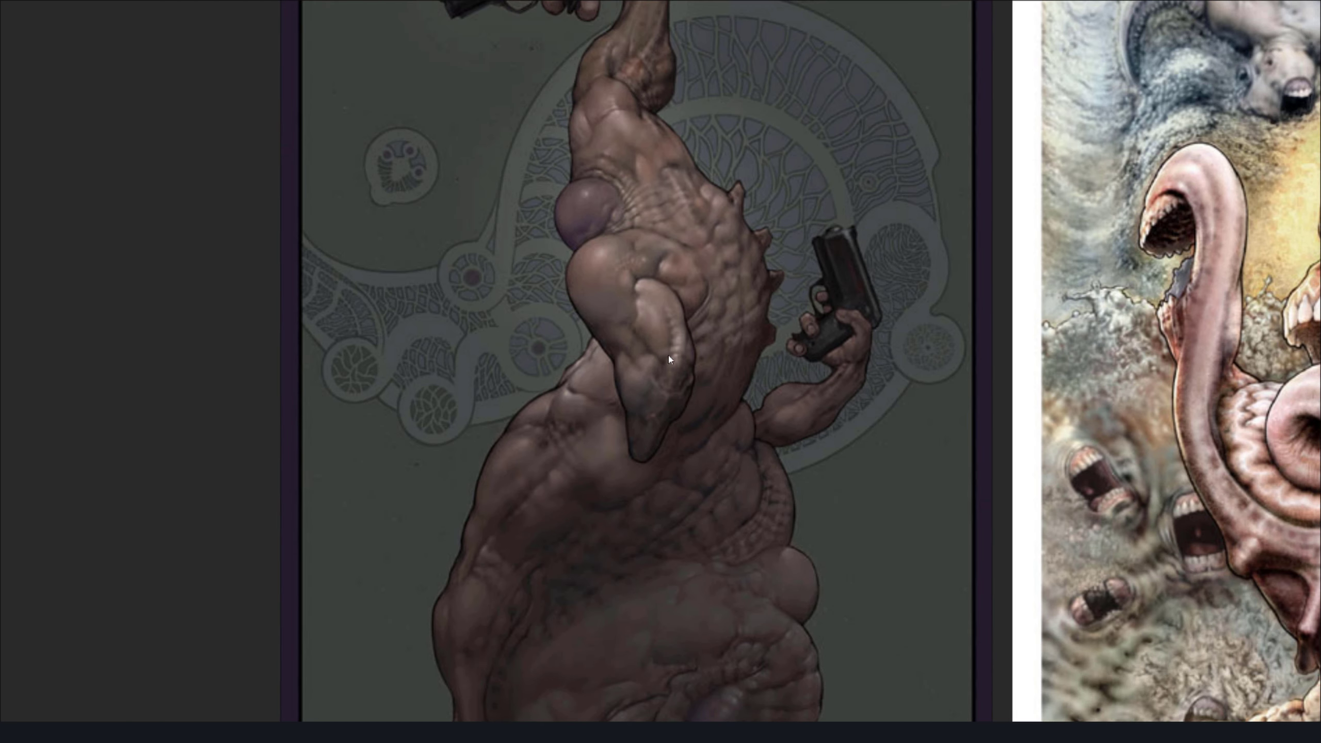
# Examine the raised arm, torso and overall silhouette of the gun-holding creature
pyautogui.scroll(2, 672, 237)
pyautogui.moveTo(595, 174); pyautogui.dragTo(526, 376, button='middle')
pyautogui.scroll(-3, 527, 375)
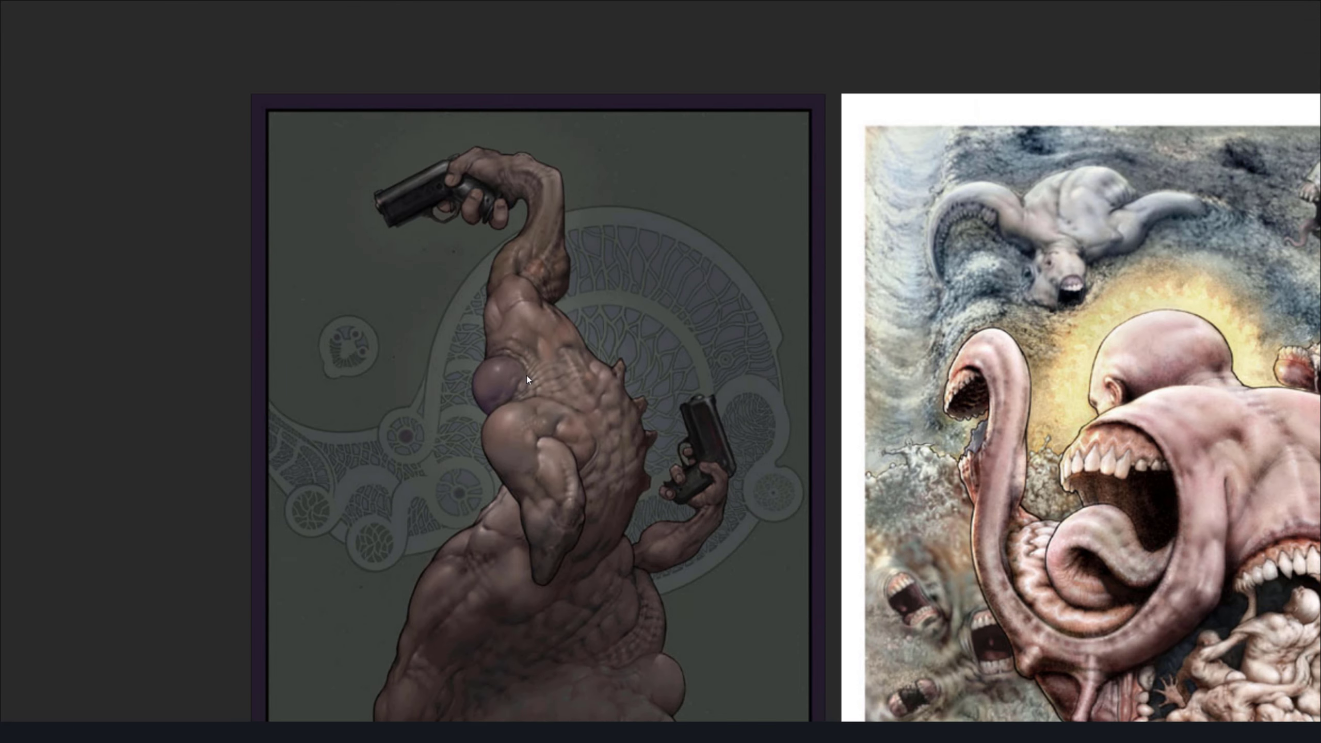
pyautogui.scroll(1, 526, 375)
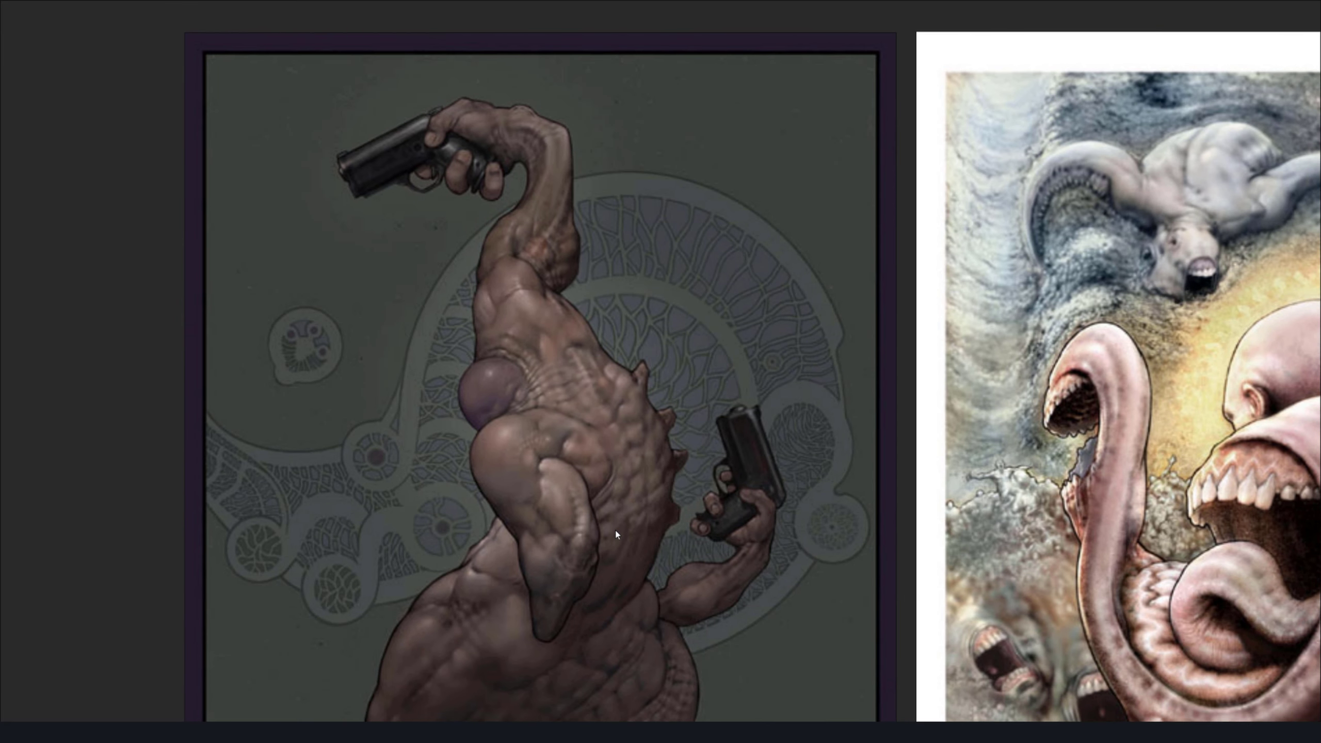
pyautogui.moveTo(615, 535); pyautogui.dragTo(649, 363, button='middle')
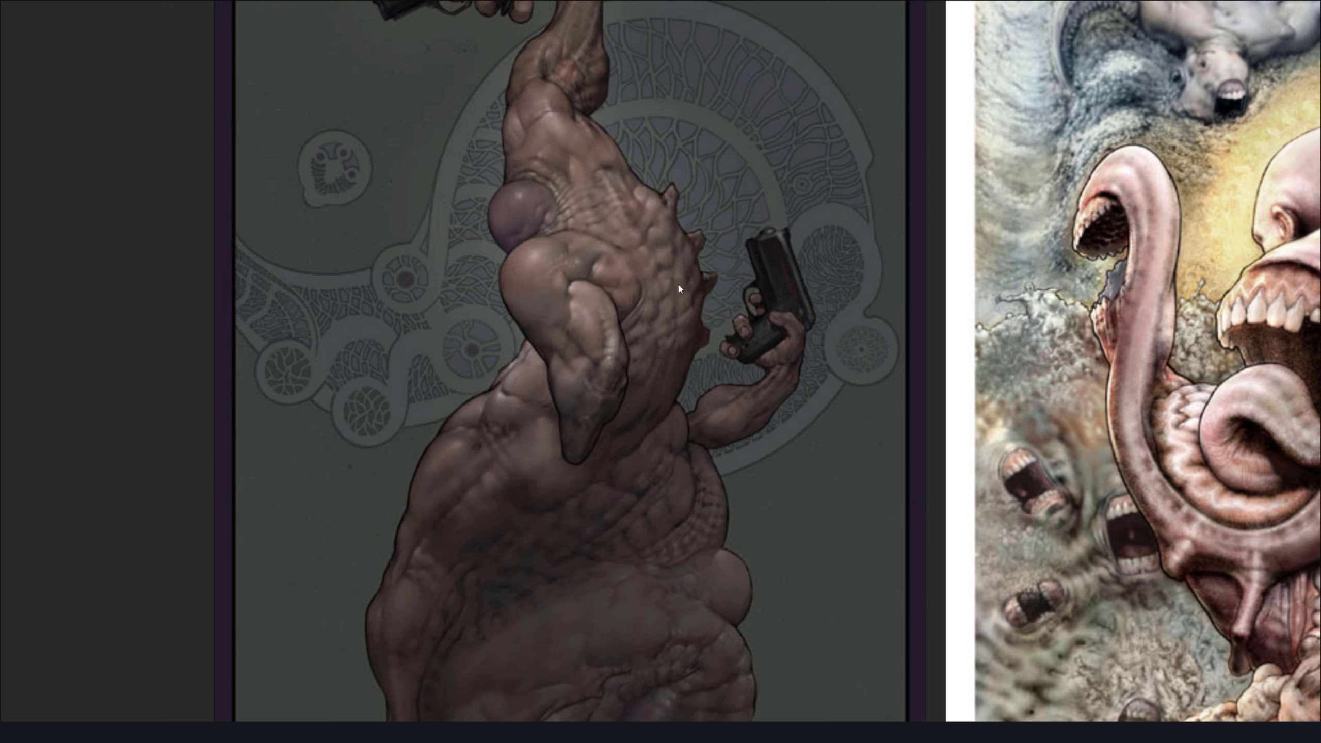
pyautogui.scroll(-3, 669, 317)
pyautogui.scroll(2, 630, 325)
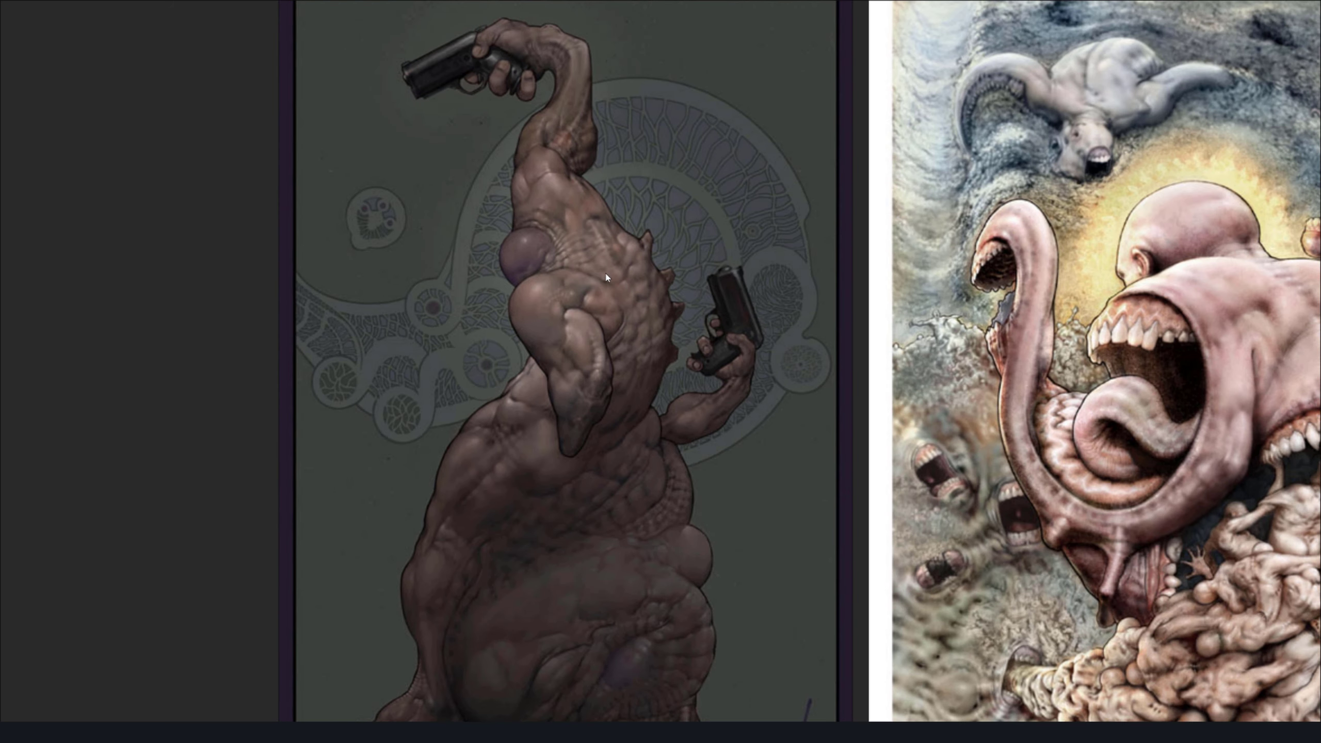
# Examine the purple sphere on the gun-holding creature's torso and the wrinkled skin around it
pyautogui.scroll(6, 559, 255)
pyautogui.scroll(-4, 552, 224)
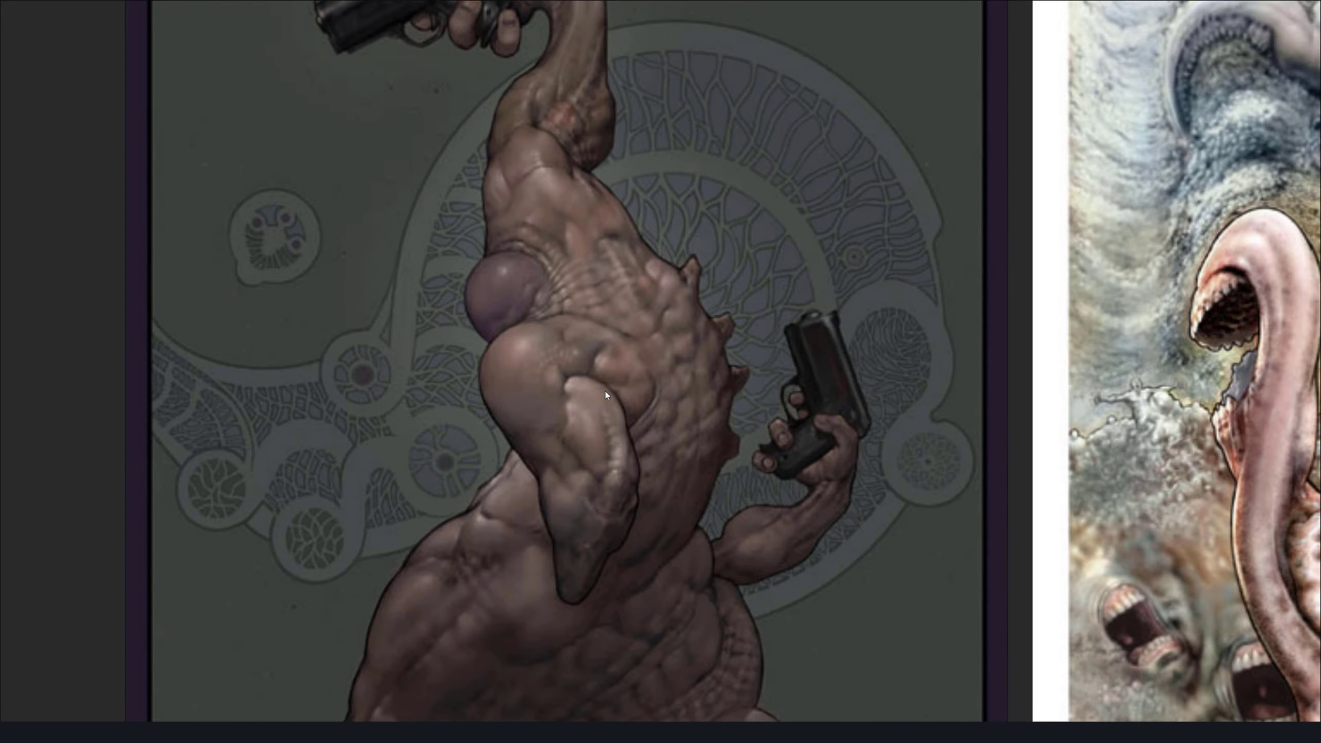
pyautogui.moveTo(513, 250); pyautogui.dragTo(497, 329, button='middle')
pyautogui.scroll(1, 497, 329)
pyautogui.scroll(2, 462, 388)
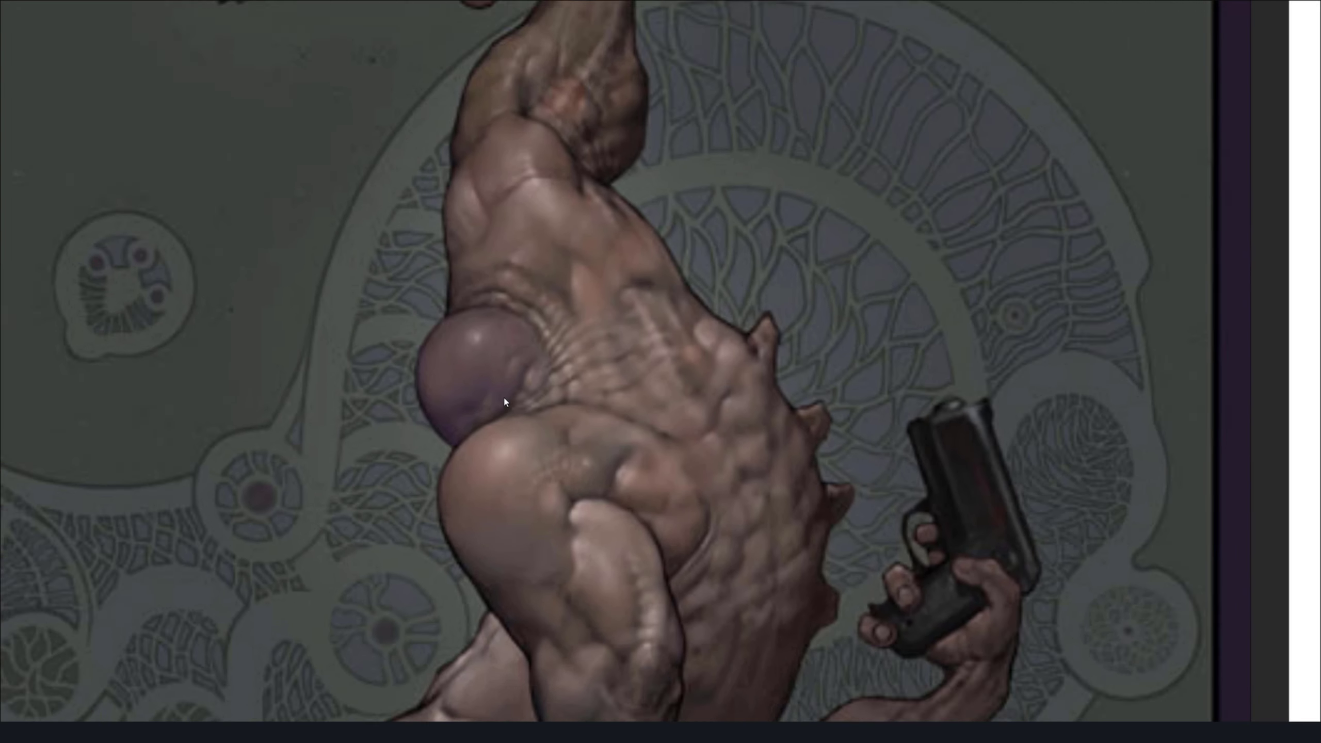
pyautogui.scroll(-5, 553, 368)
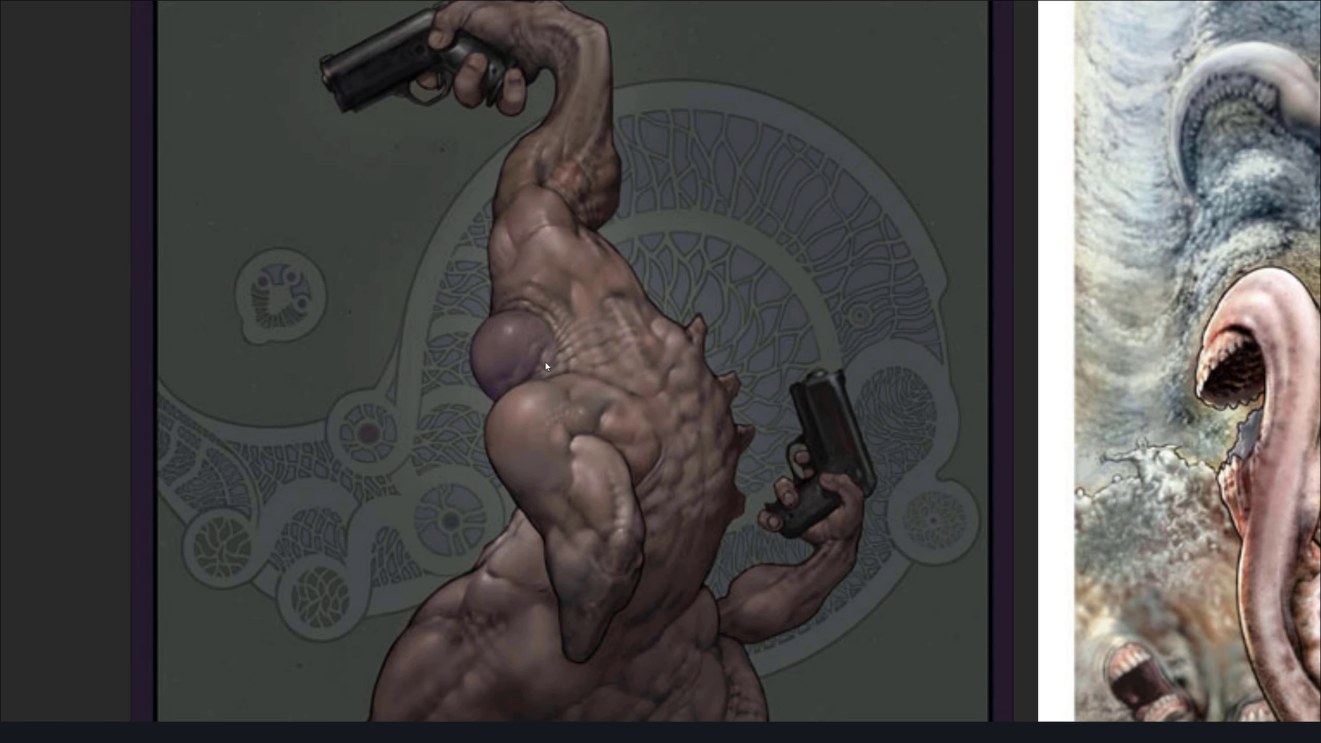
pyautogui.scroll(4, 531, 373)
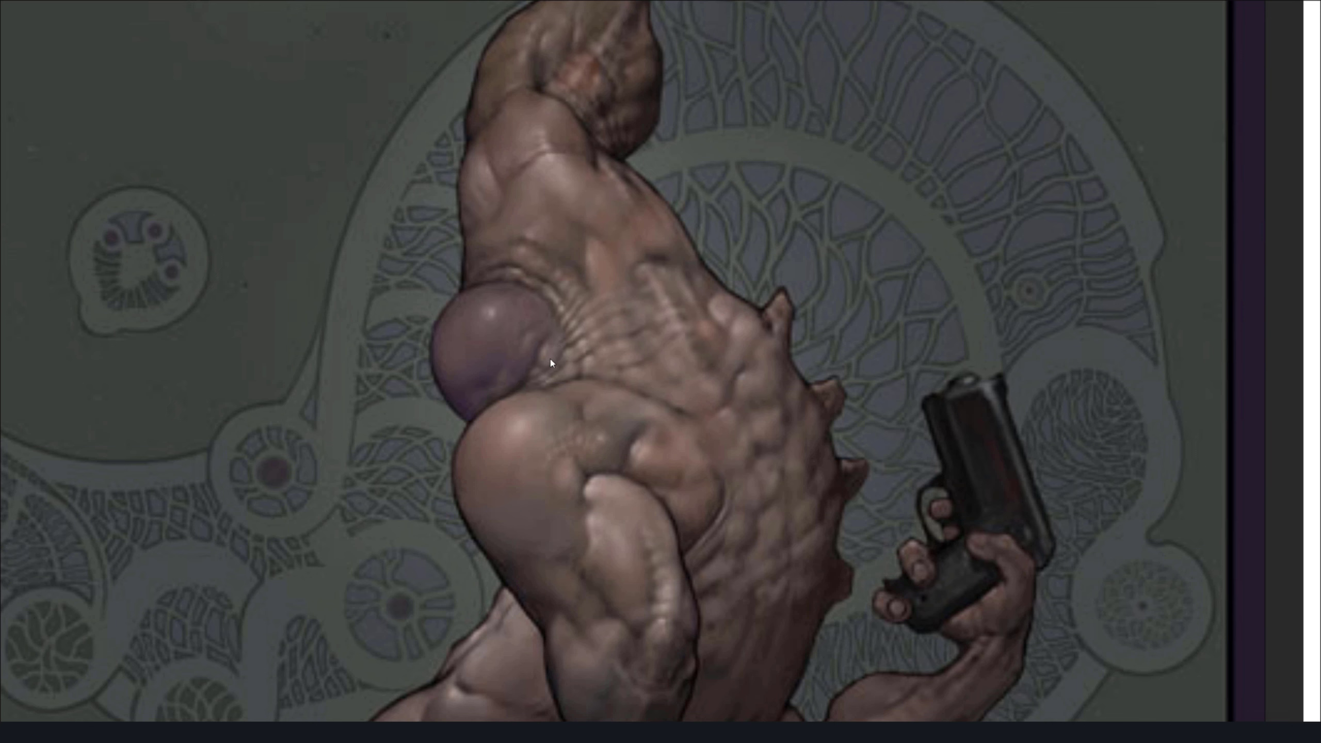
pyautogui.scroll(-2, 526, 373)
pyautogui.scroll(2, 542, 375)
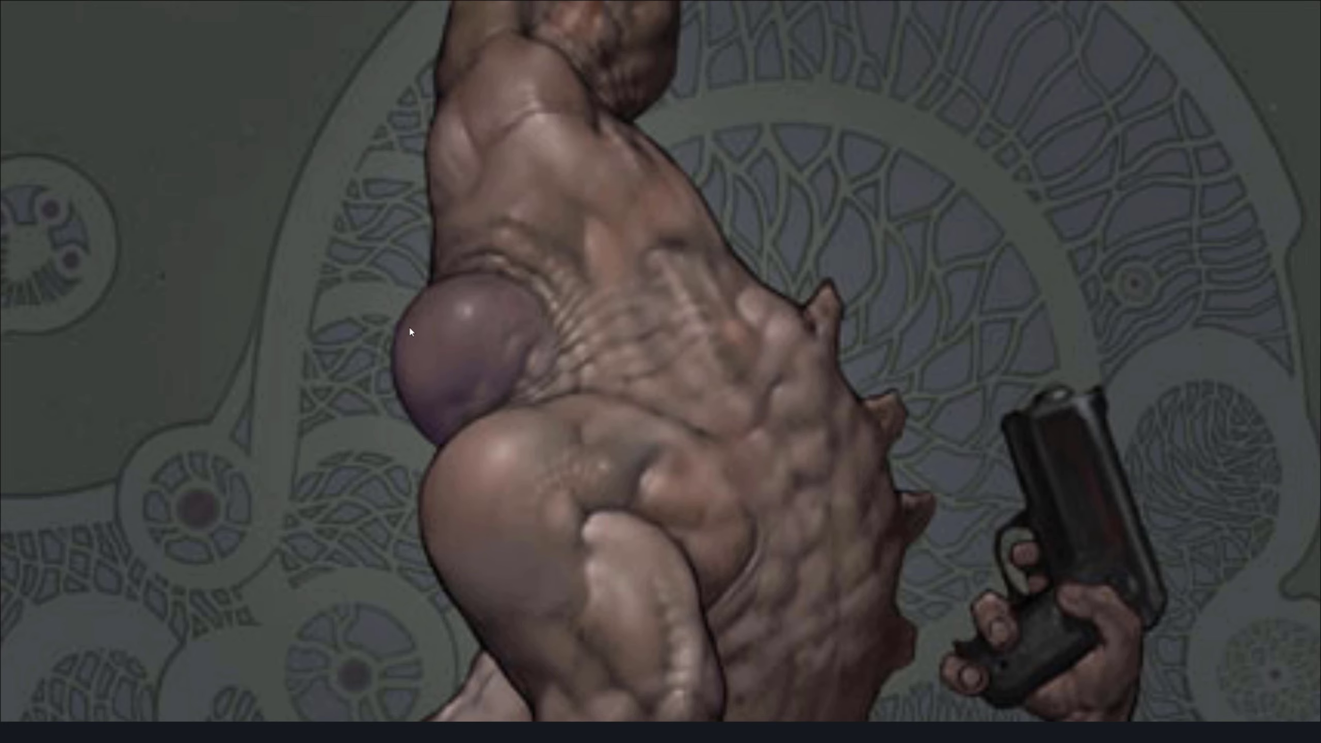
pyautogui.scroll(-4, 547, 366)
pyautogui.moveTo(642, 362); pyautogui.dragTo(528, 341, button='middle')
pyautogui.scroll(-2, 527, 341)
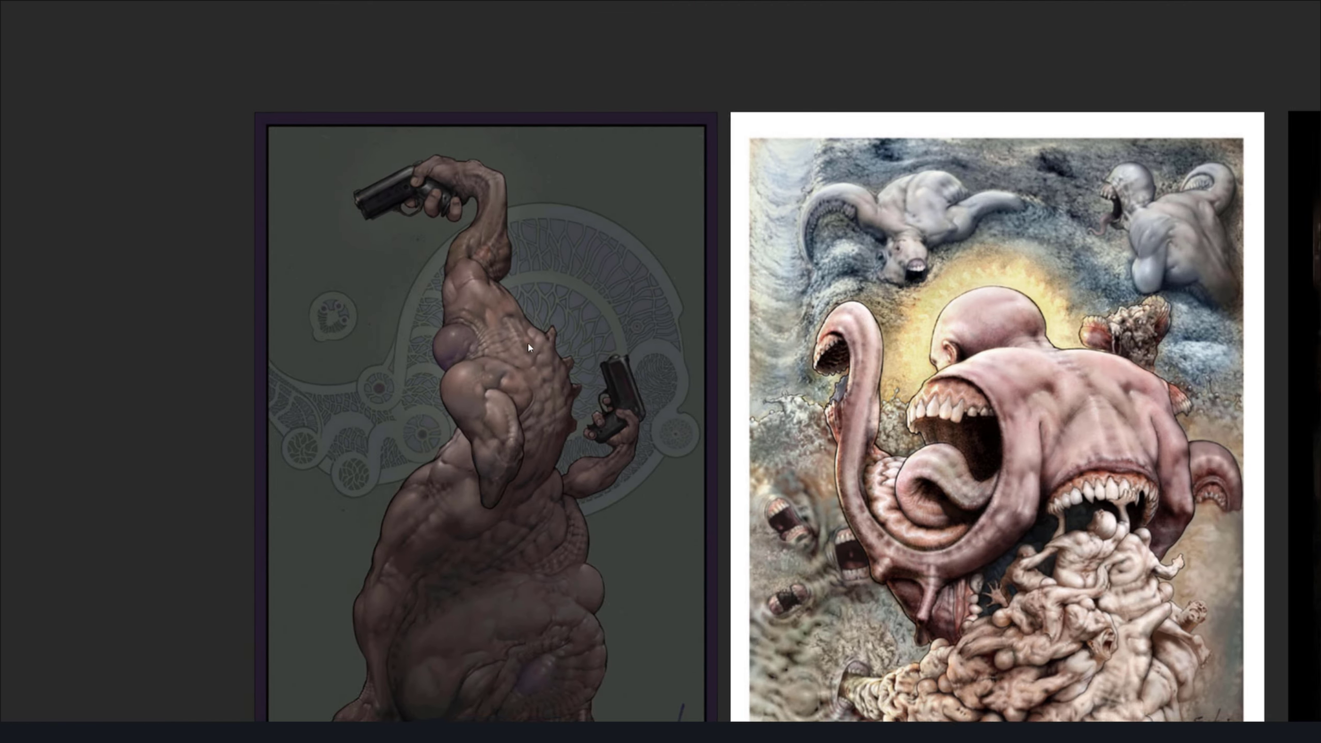
# Examine the pile of intertwined figures in the lower part of the middle painting
pyautogui.moveTo(1029, 521); pyautogui.dragTo(746, 356, button='middle')
pyautogui.scroll(3, 745, 356)
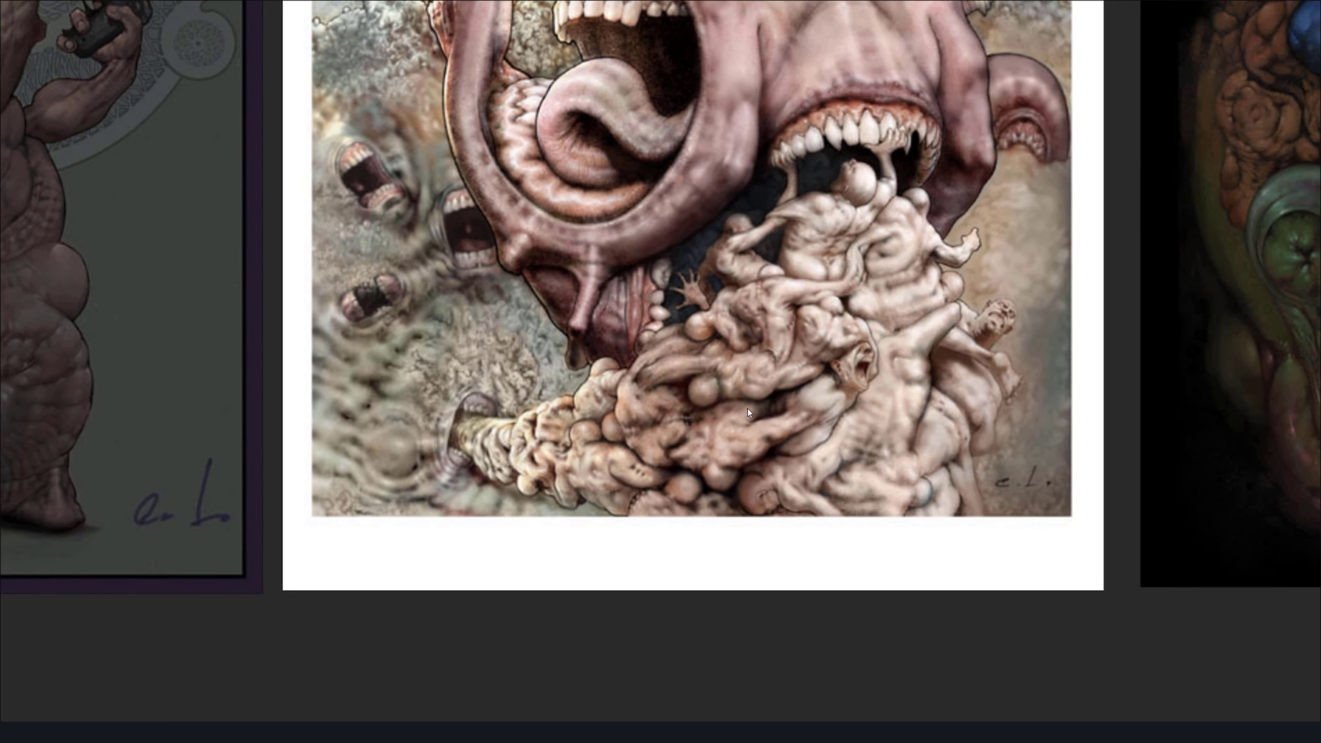
pyautogui.scroll(1, 717, 371)
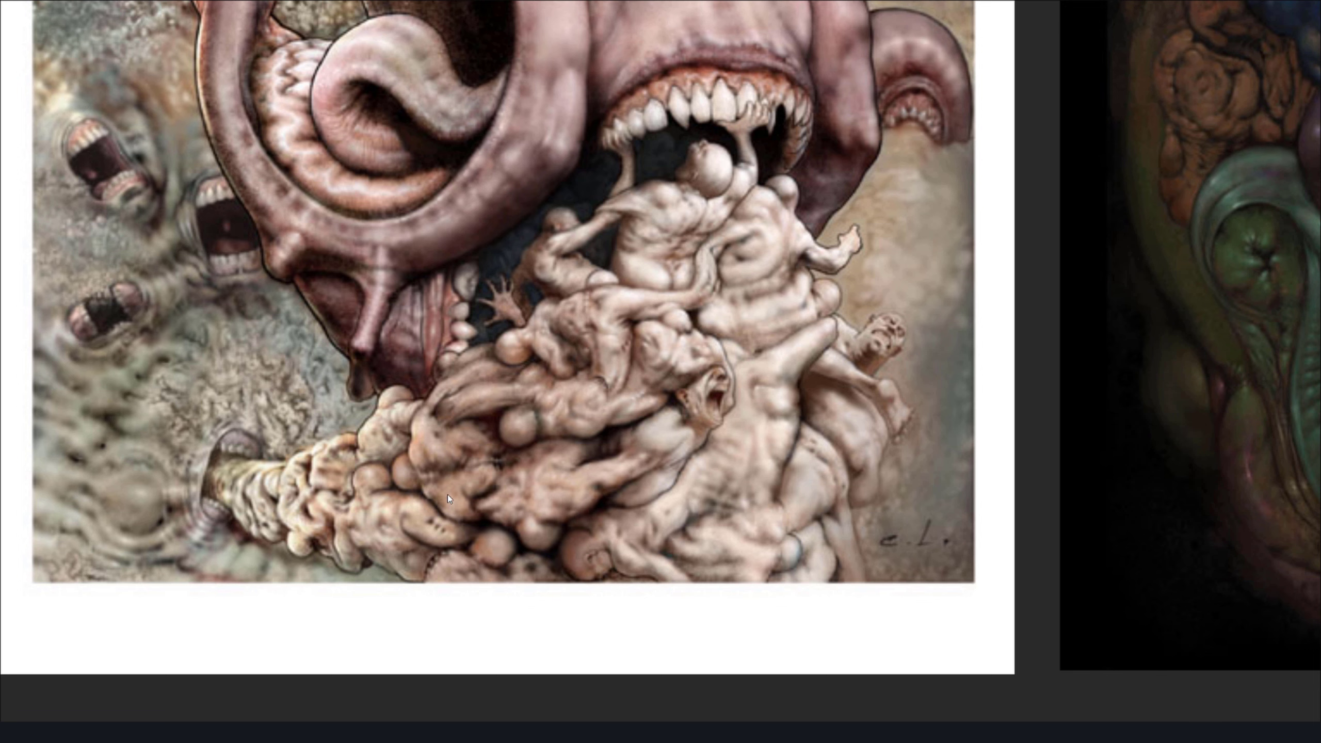
pyautogui.moveTo(490, 492); pyautogui.dragTo(555, 491, button='middle')
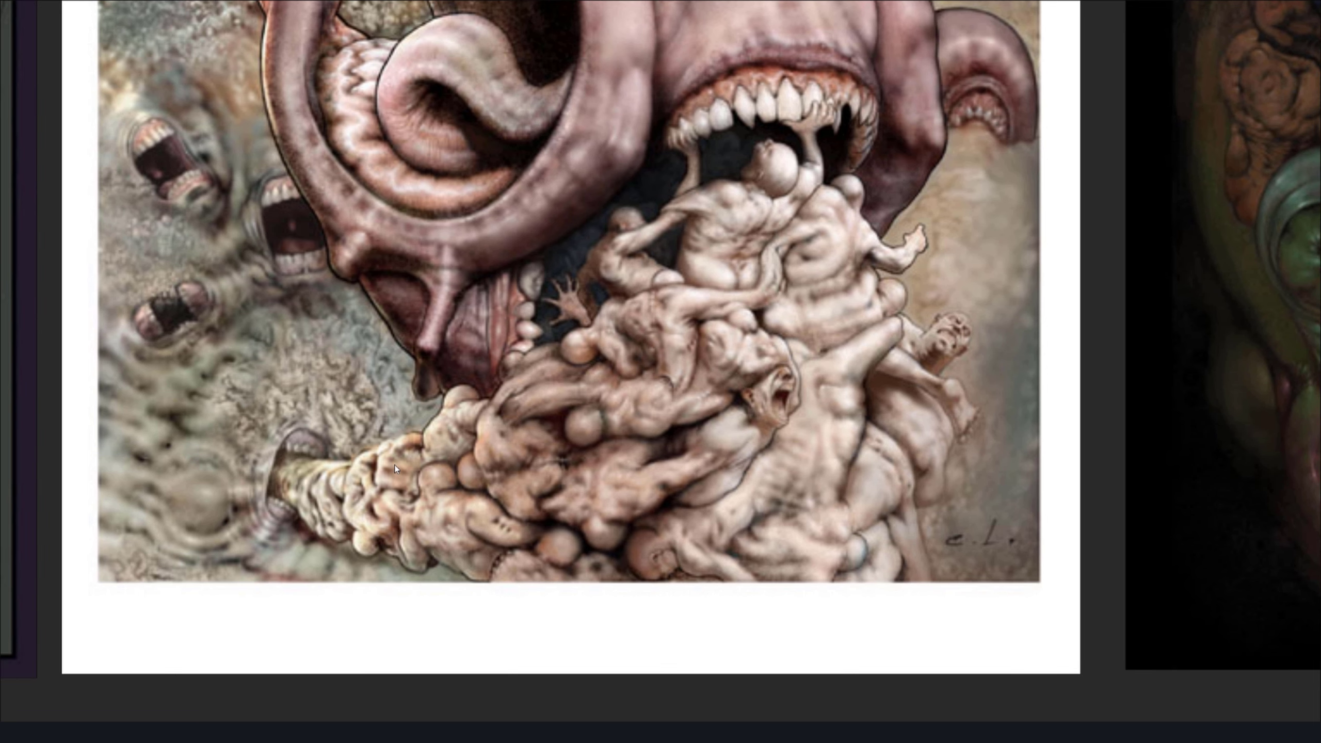
pyautogui.scroll(-2, 397, 436)
# Examine the textured background and embedded mouths beside the pink creature's tentacle in the middle painting
pyautogui.moveTo(386, 318); pyautogui.dragTo(461, 568, button='middle')
pyautogui.scroll(2, 307, 291)
pyautogui.scroll(3, 307, 292)
pyautogui.scroll(-2, 299, 284)
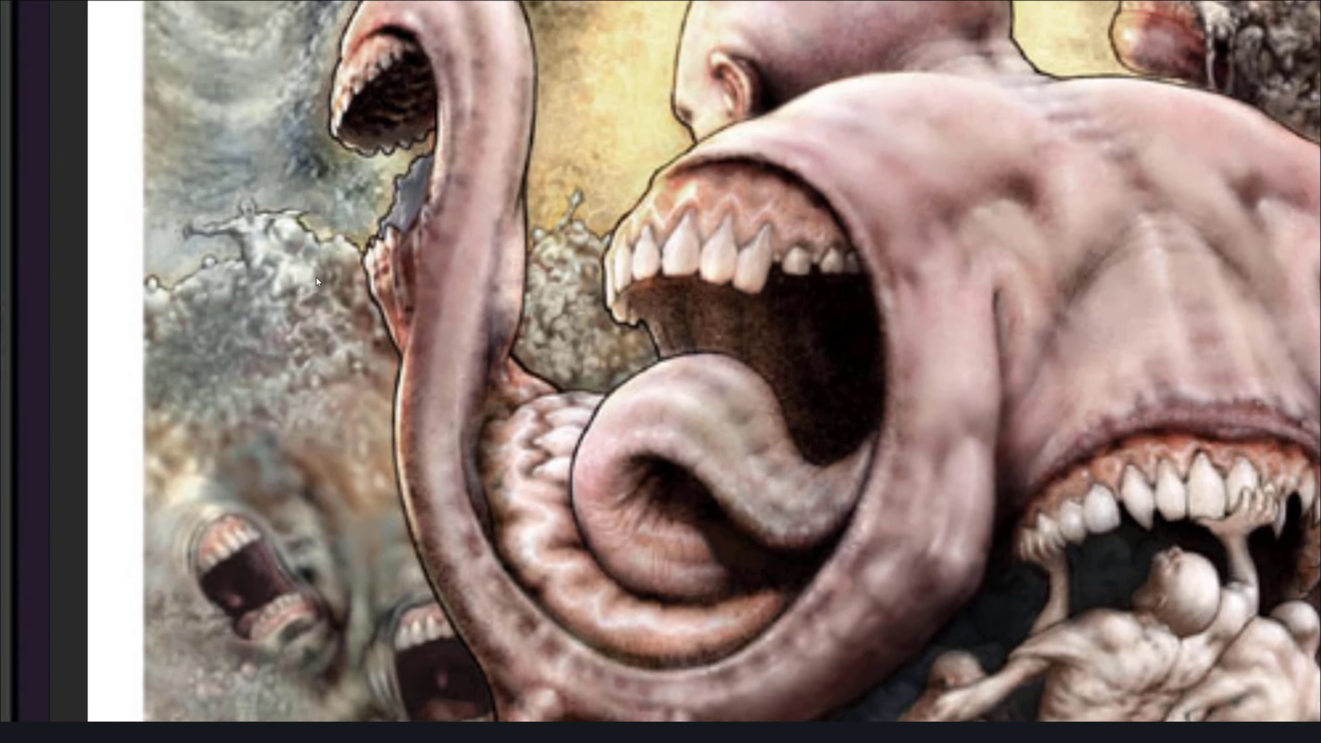
pyautogui.moveTo(289, 272); pyautogui.dragTo(295, 389, button='middle')
pyautogui.scroll(-2, 301, 392)
pyautogui.scroll(-1, 321, 408)
pyautogui.moveTo(485, 408); pyautogui.dragTo(448, 403, button='middle')
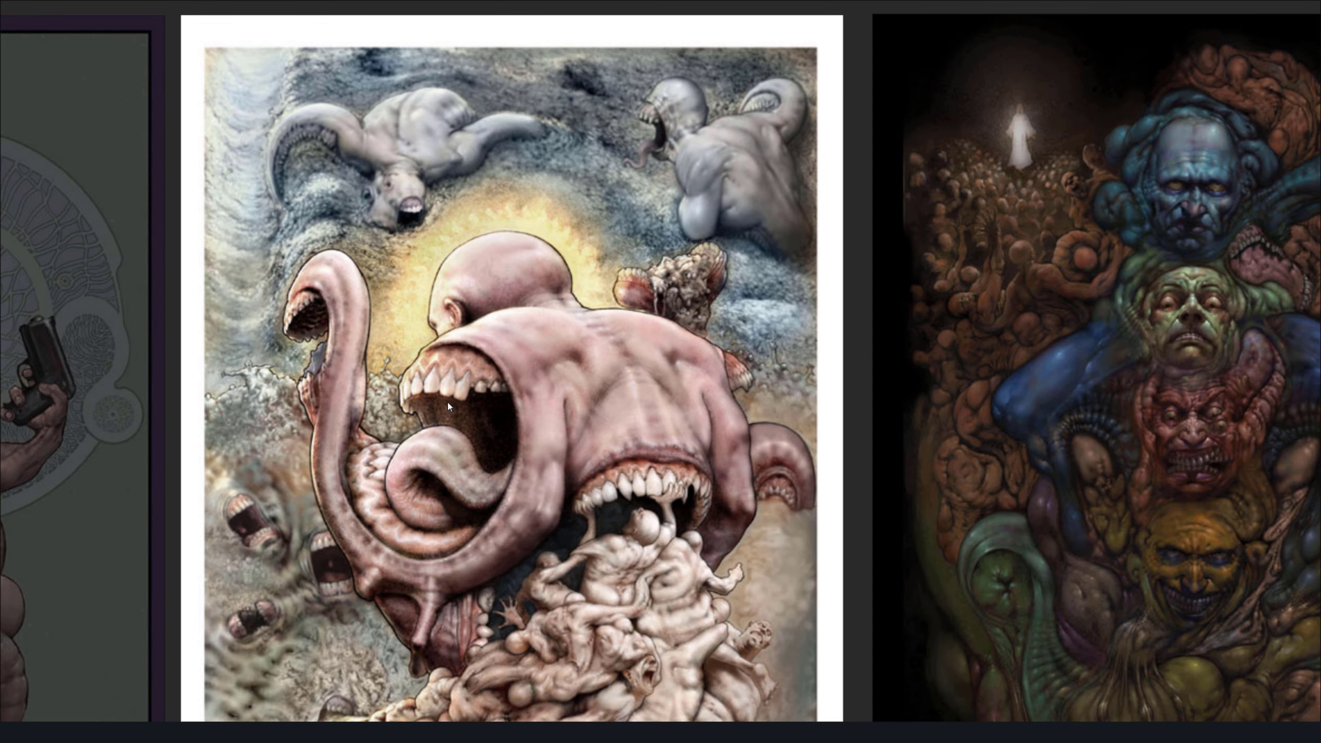
# Compare the dense figures spilling from the pink creature's second mouth with its large smooth body forms
pyautogui.moveTo(464, 484); pyautogui.dragTo(437, 310, button='middle')
pyautogui.scroll(1, 437, 304)
pyautogui.moveTo(680, 505); pyautogui.dragTo(514, 380, button='middle')
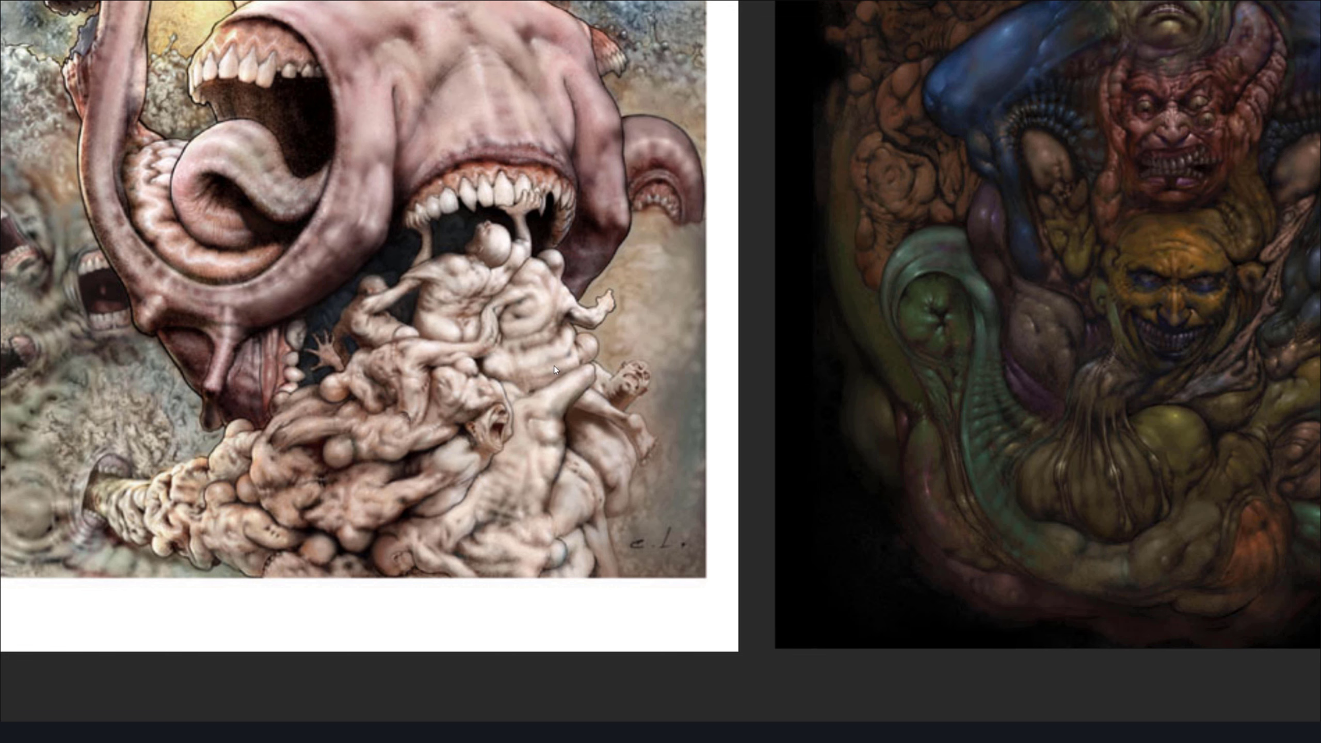
pyautogui.scroll(-3, 407, 296)
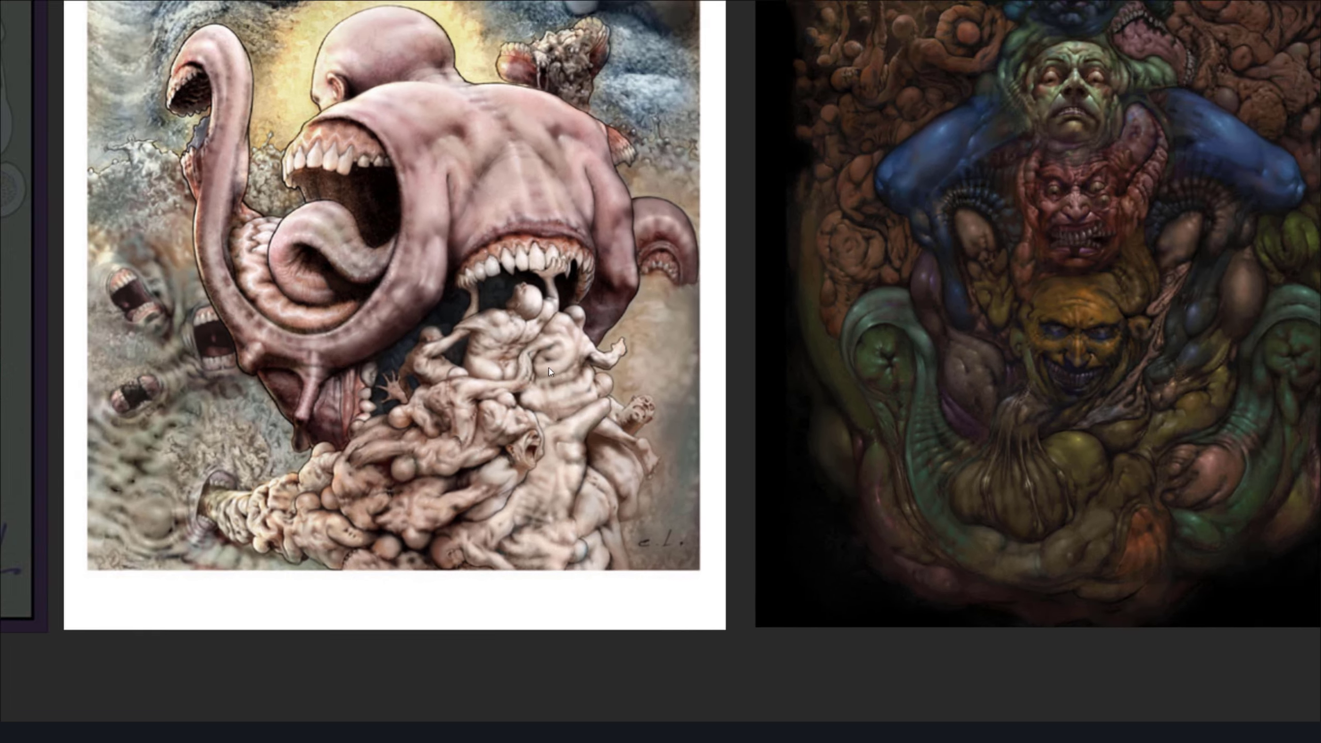
pyautogui.scroll(2, 522, 342)
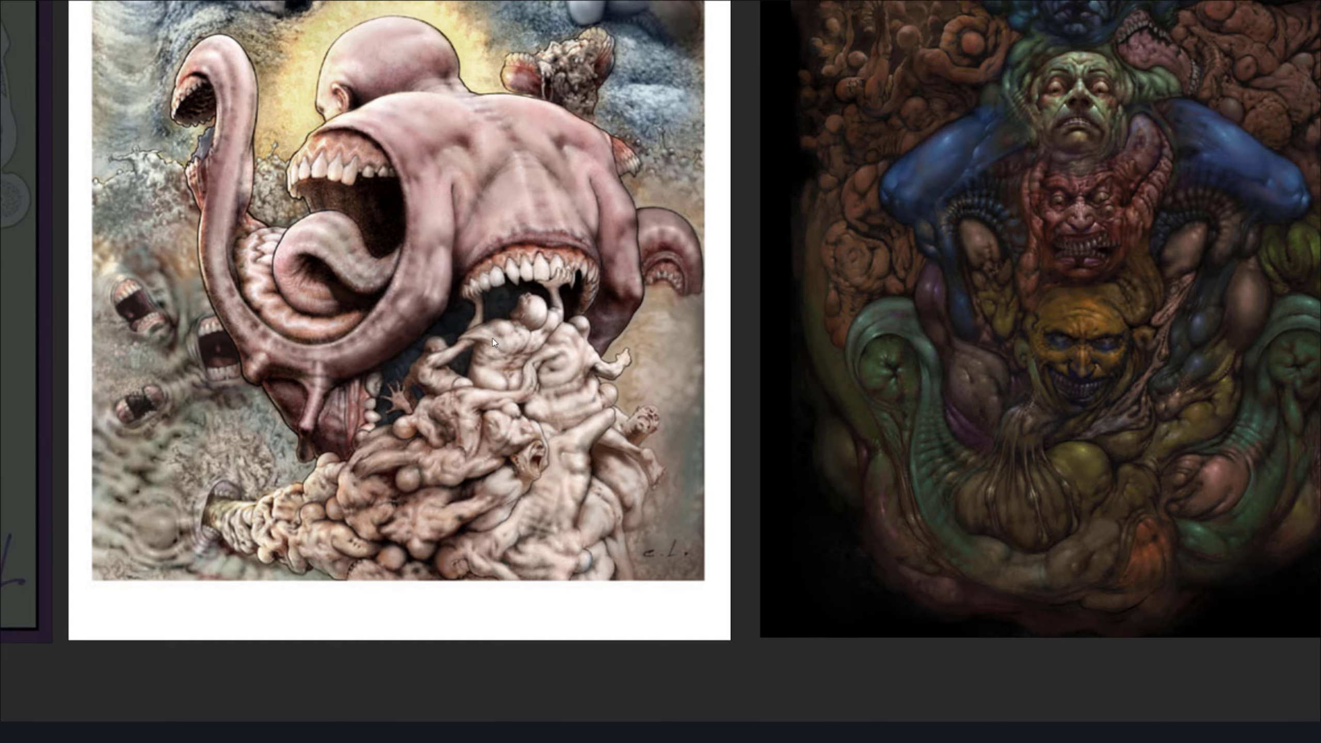
pyautogui.scroll(-3, 590, 391)
# Examine the pink creature's open mouth, curled tongue and surrounding tentacle in the middle painting
pyautogui.scroll(6, 564, 356)
pyautogui.scroll(-3, 658, 451)
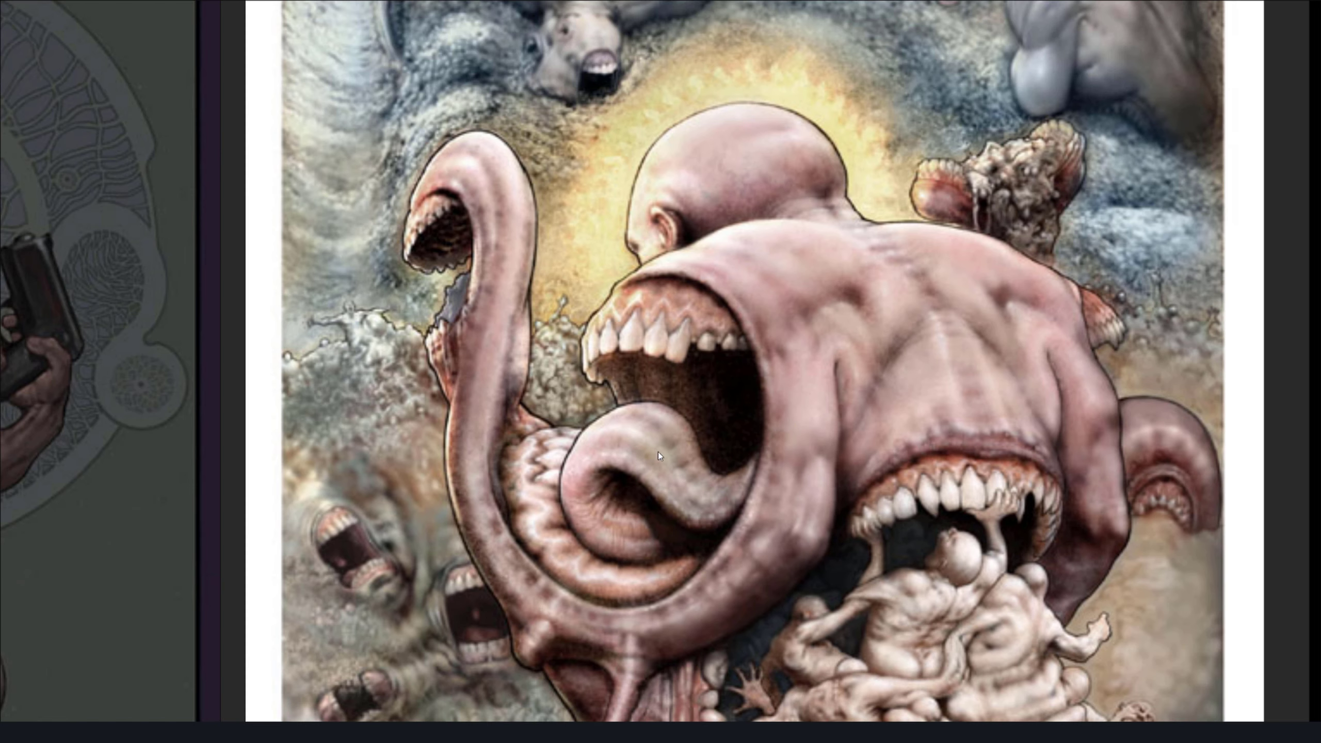
pyautogui.scroll(2, 661, 480)
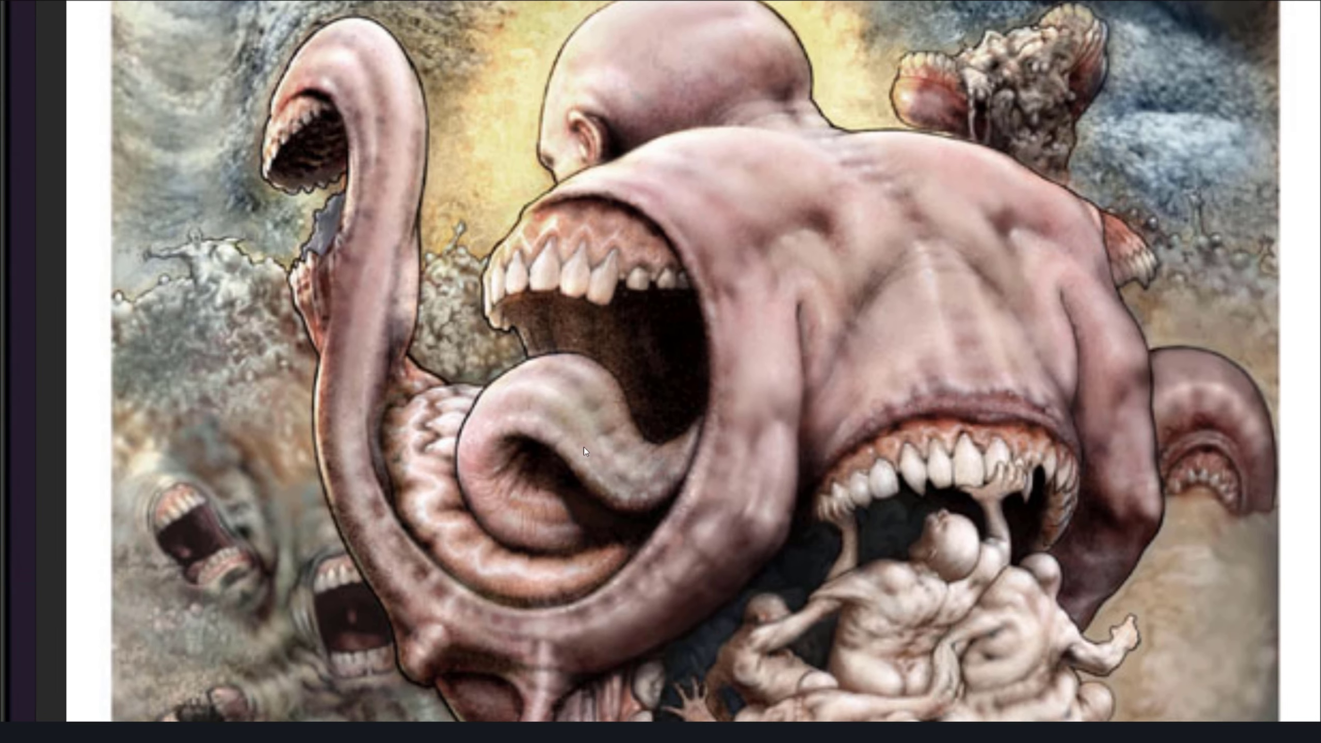
pyautogui.scroll(1, 615, 456)
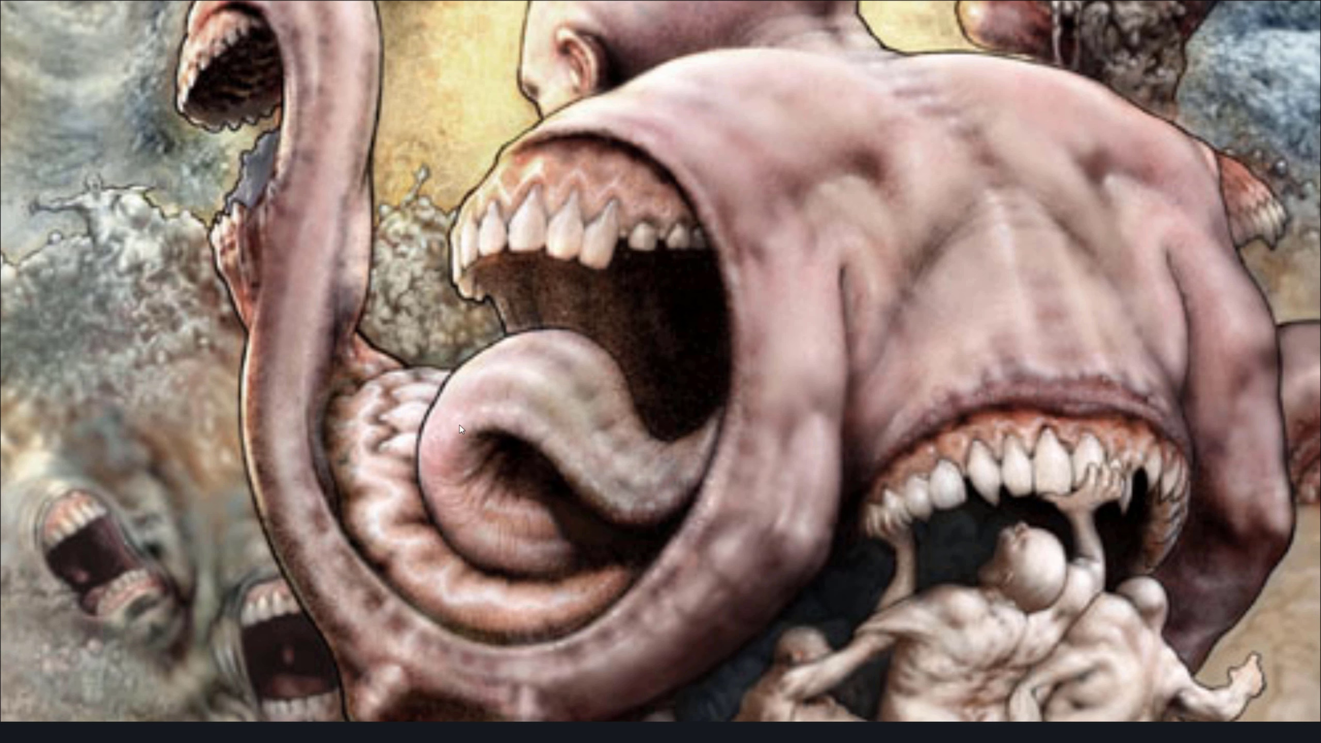
pyautogui.scroll(-2, 638, 476)
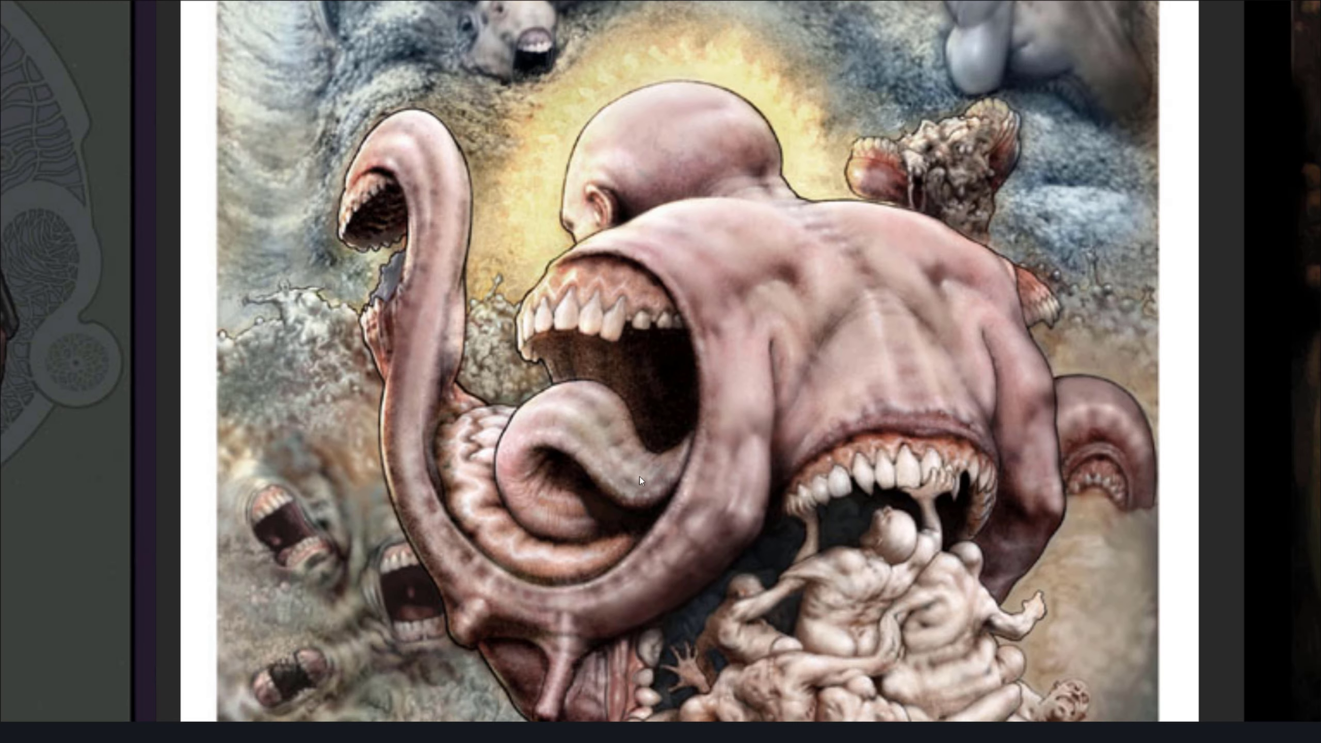
pyautogui.moveTo(596, 444); pyautogui.dragTo(537, 465, button='middle')
pyautogui.scroll(-1, 519, 461)
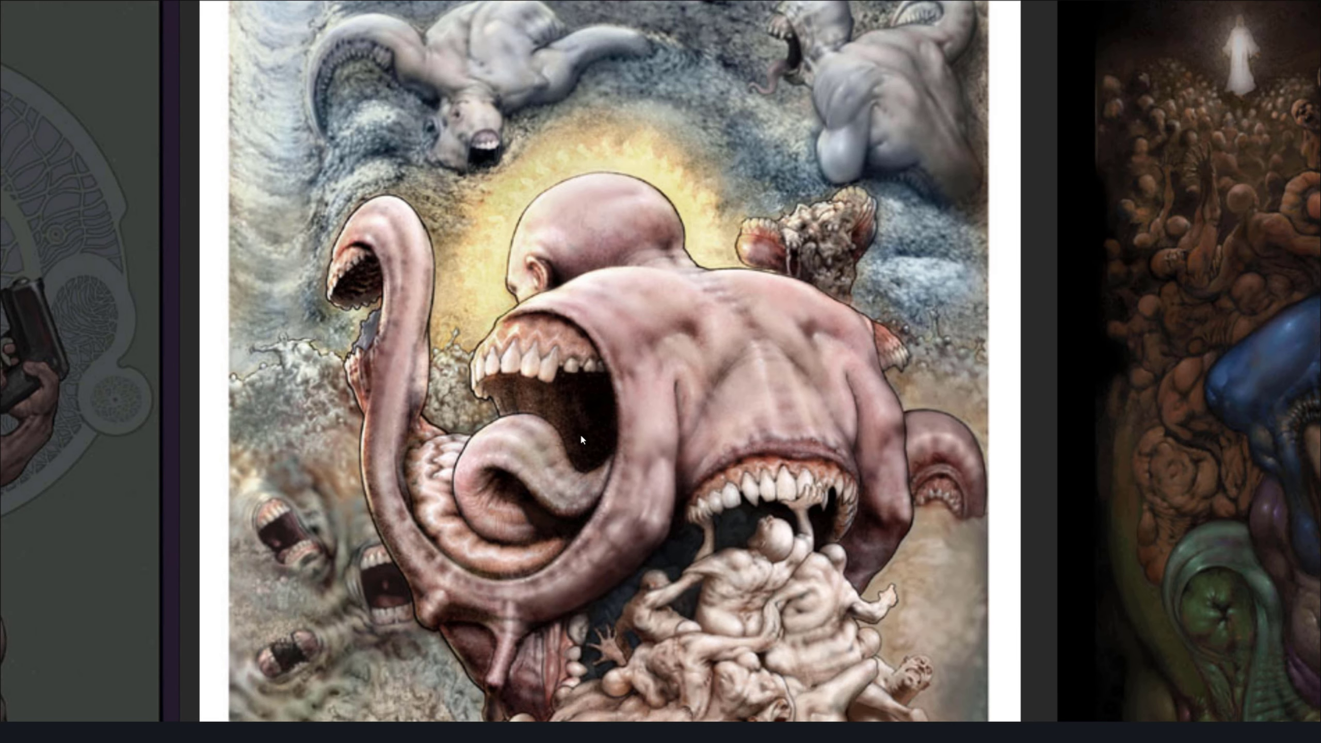